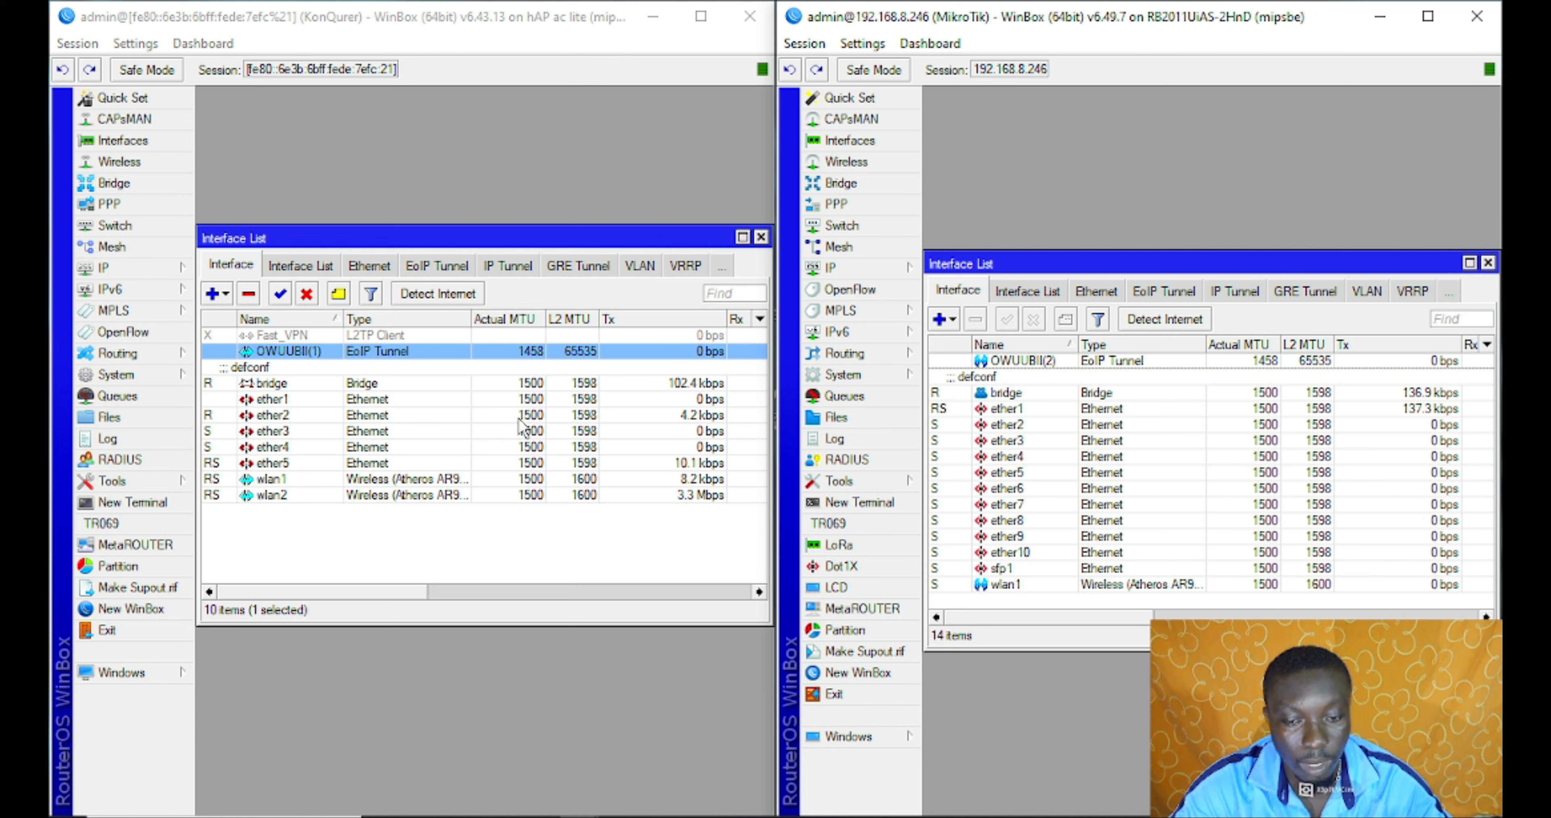
Add the address 20.20.20.1/16 on interface OWUUBII(1) in the first router's IP address list
{"action": "left_click", "coordinate": [120, 271]}
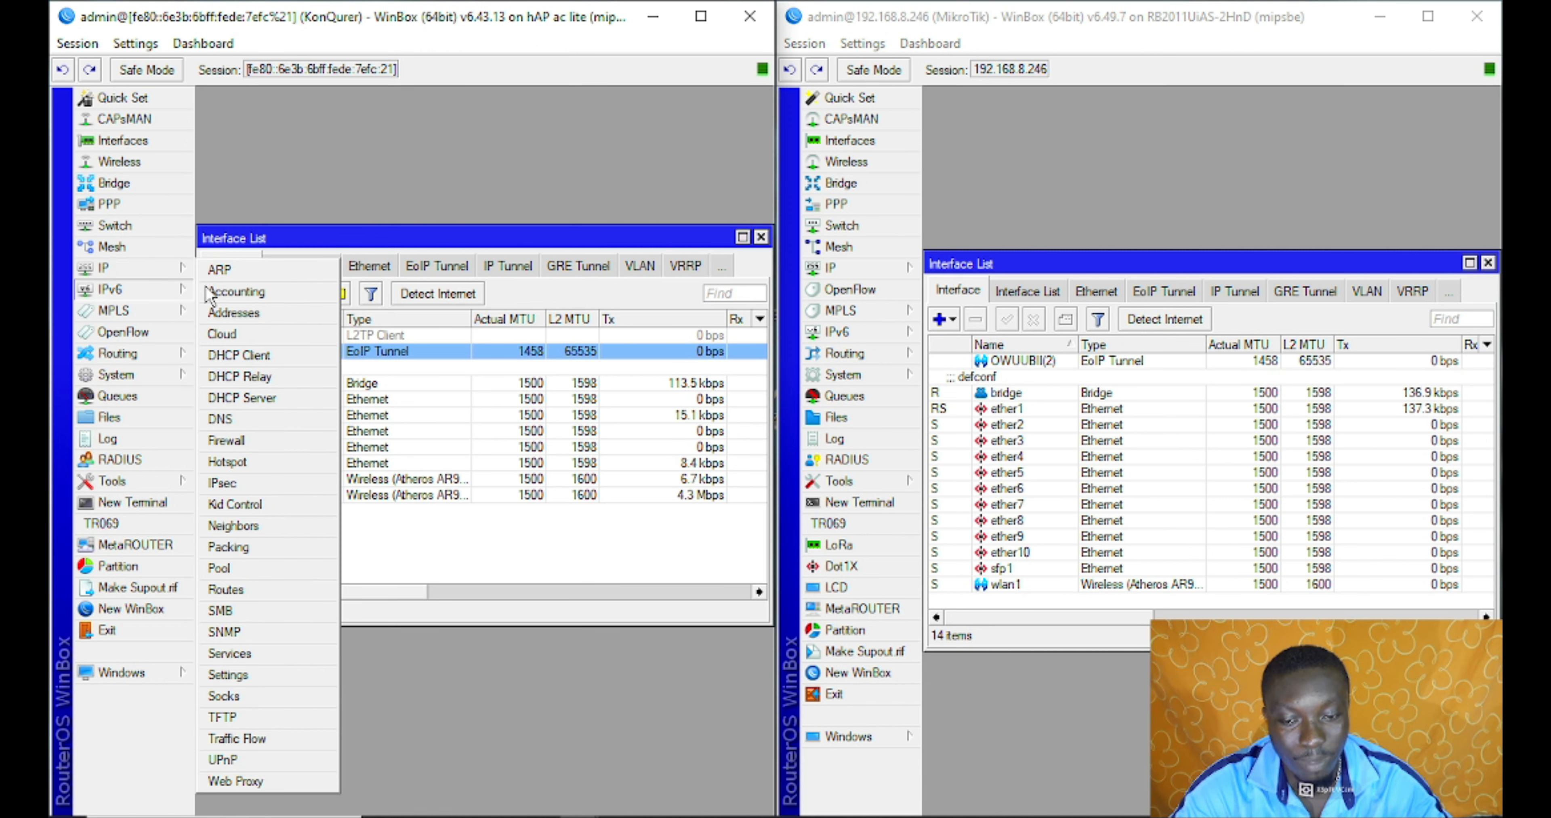
{"action": "left_click", "coordinate": [238, 313]}
{"action": "left_click_drag", "start_coordinate": [555, 121], "coordinate": [412, 235]}
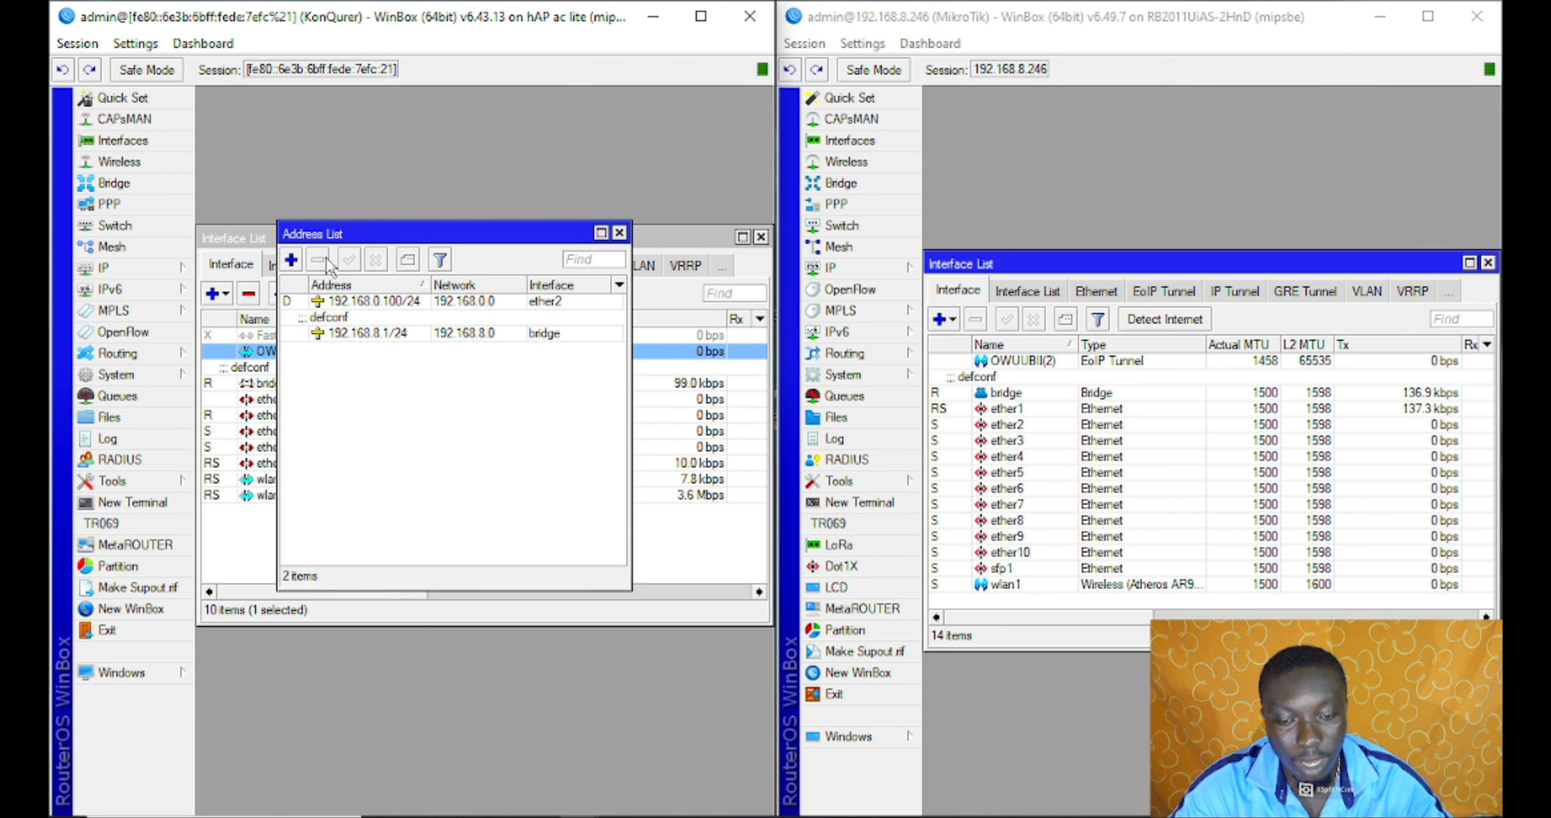
{"action": "left_click", "coordinate": [291, 260]}
{"action": "type", "text": "20.20.20.1/"}
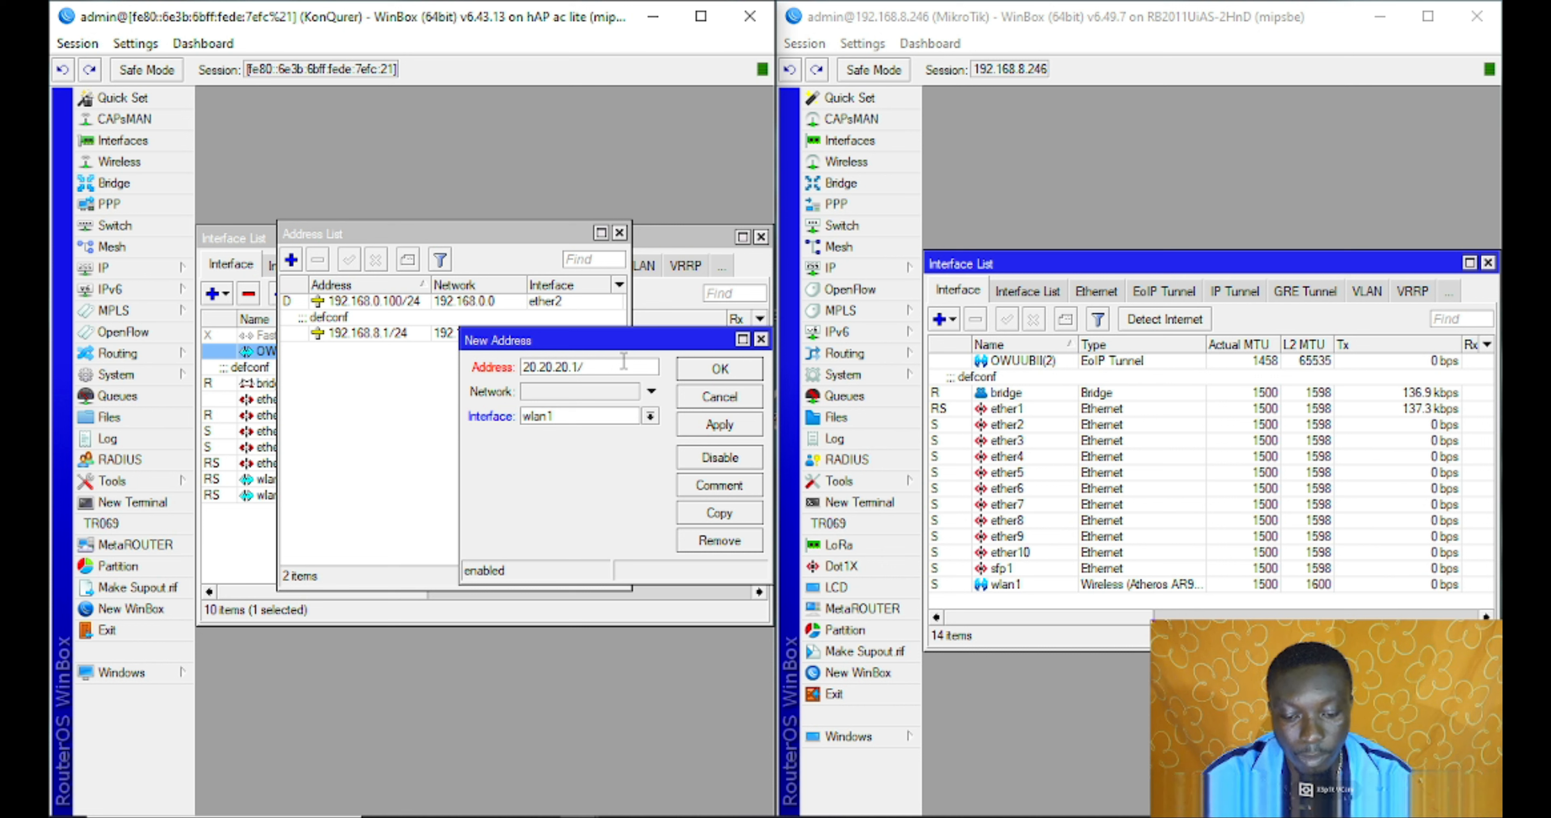
{"action": "type", "text": "16"}
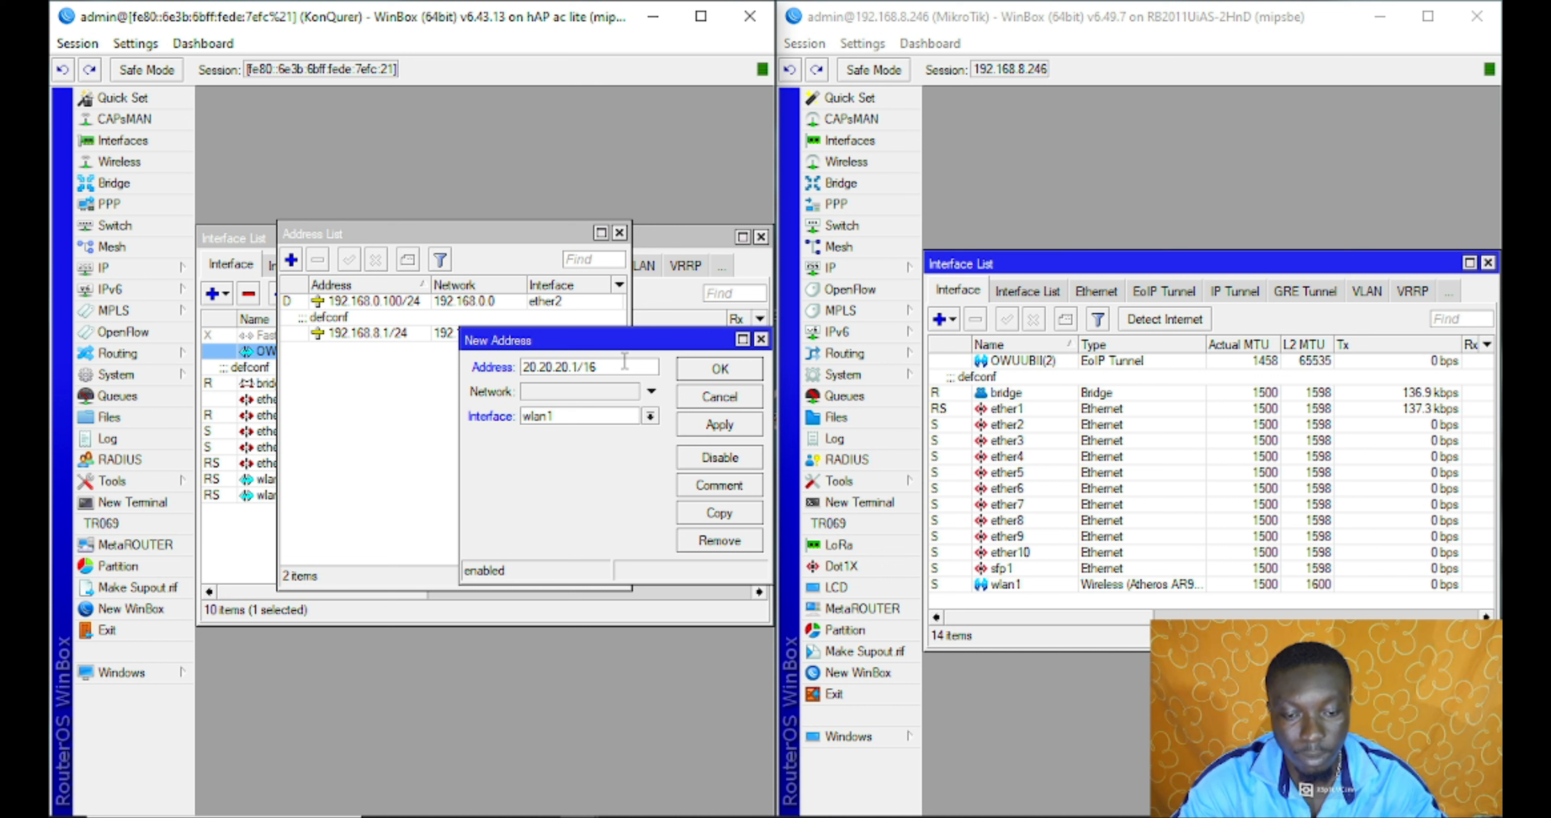
{"action": "left_click", "coordinate": [651, 418]}
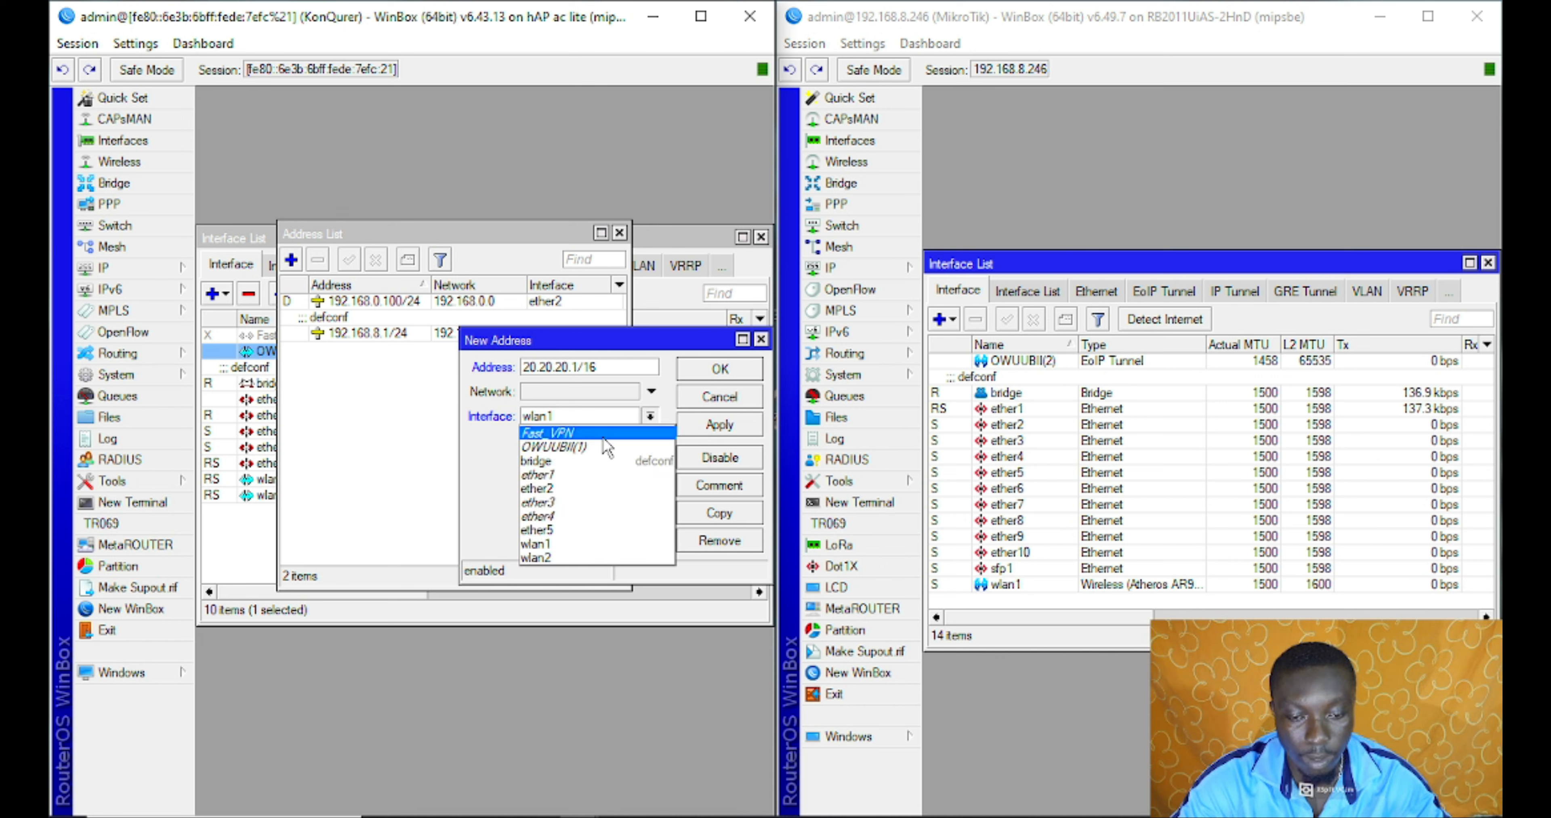
{"action": "left_click", "coordinate": [594, 448]}
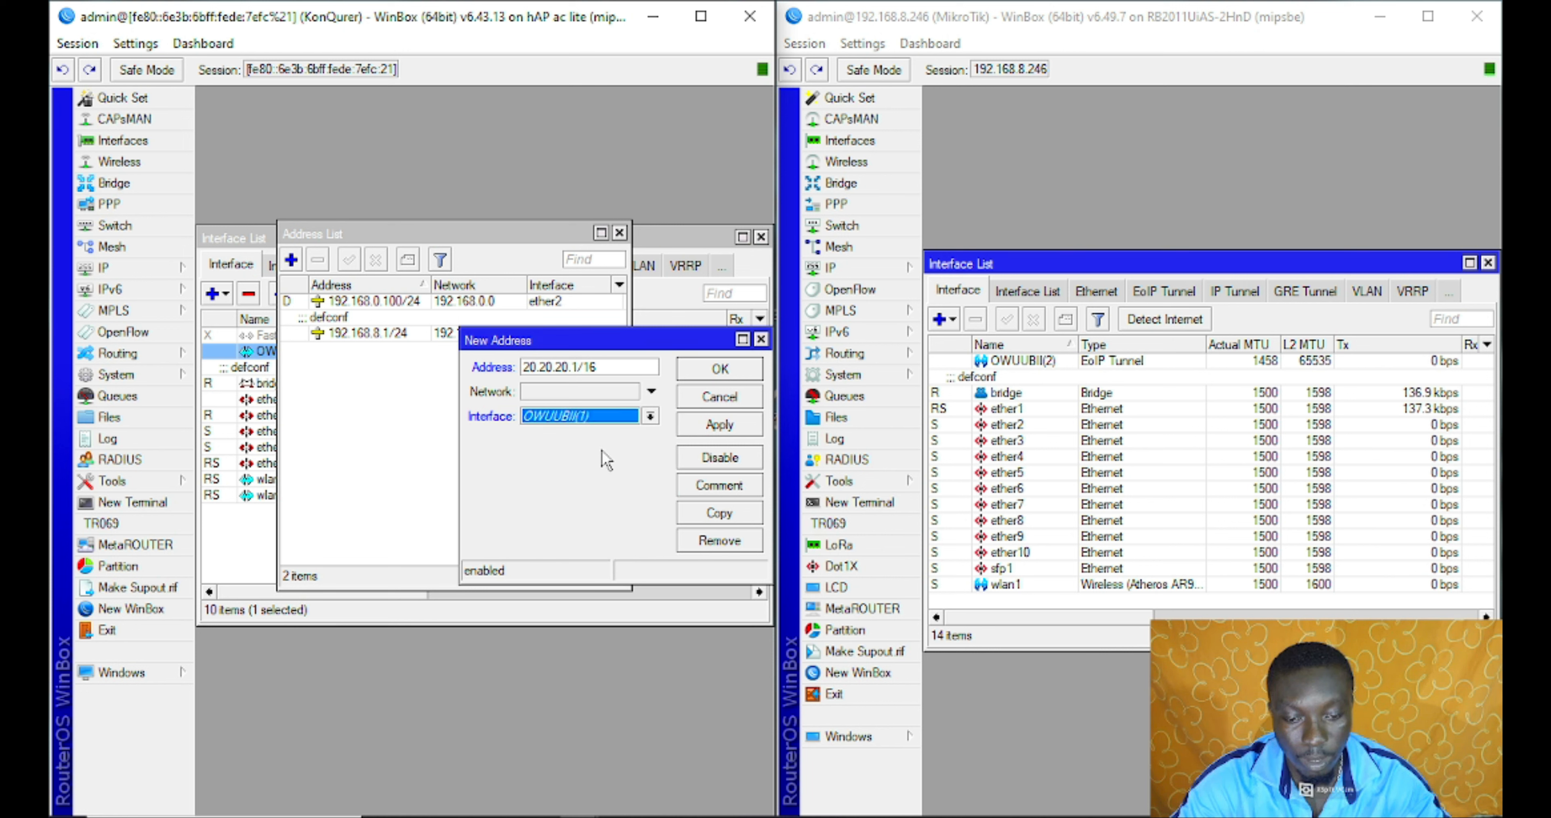
{"action": "left_click", "coordinate": [719, 427]}
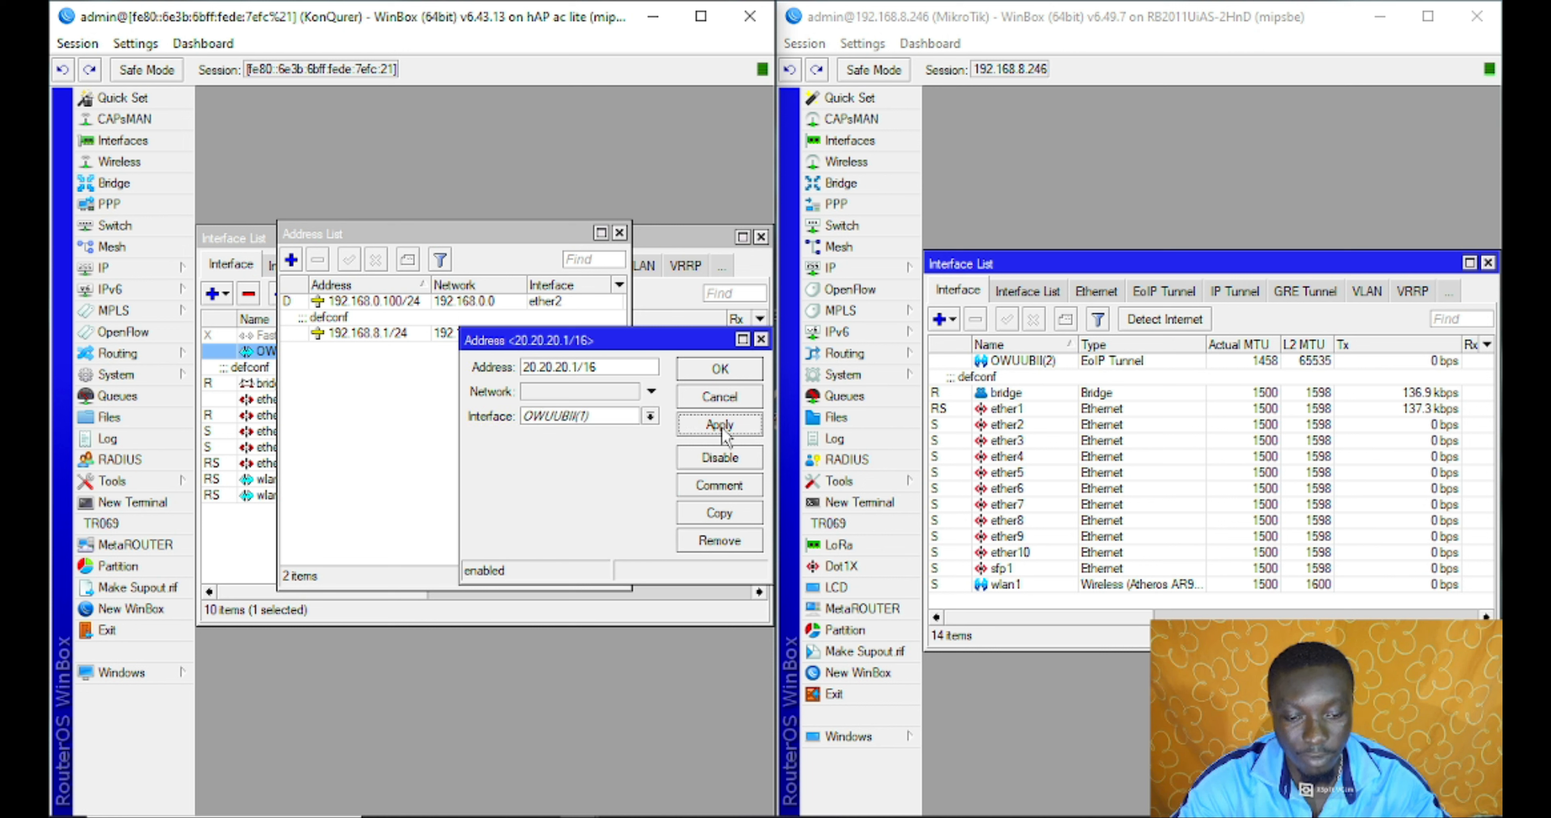
{"action": "left_click", "coordinate": [733, 374]}
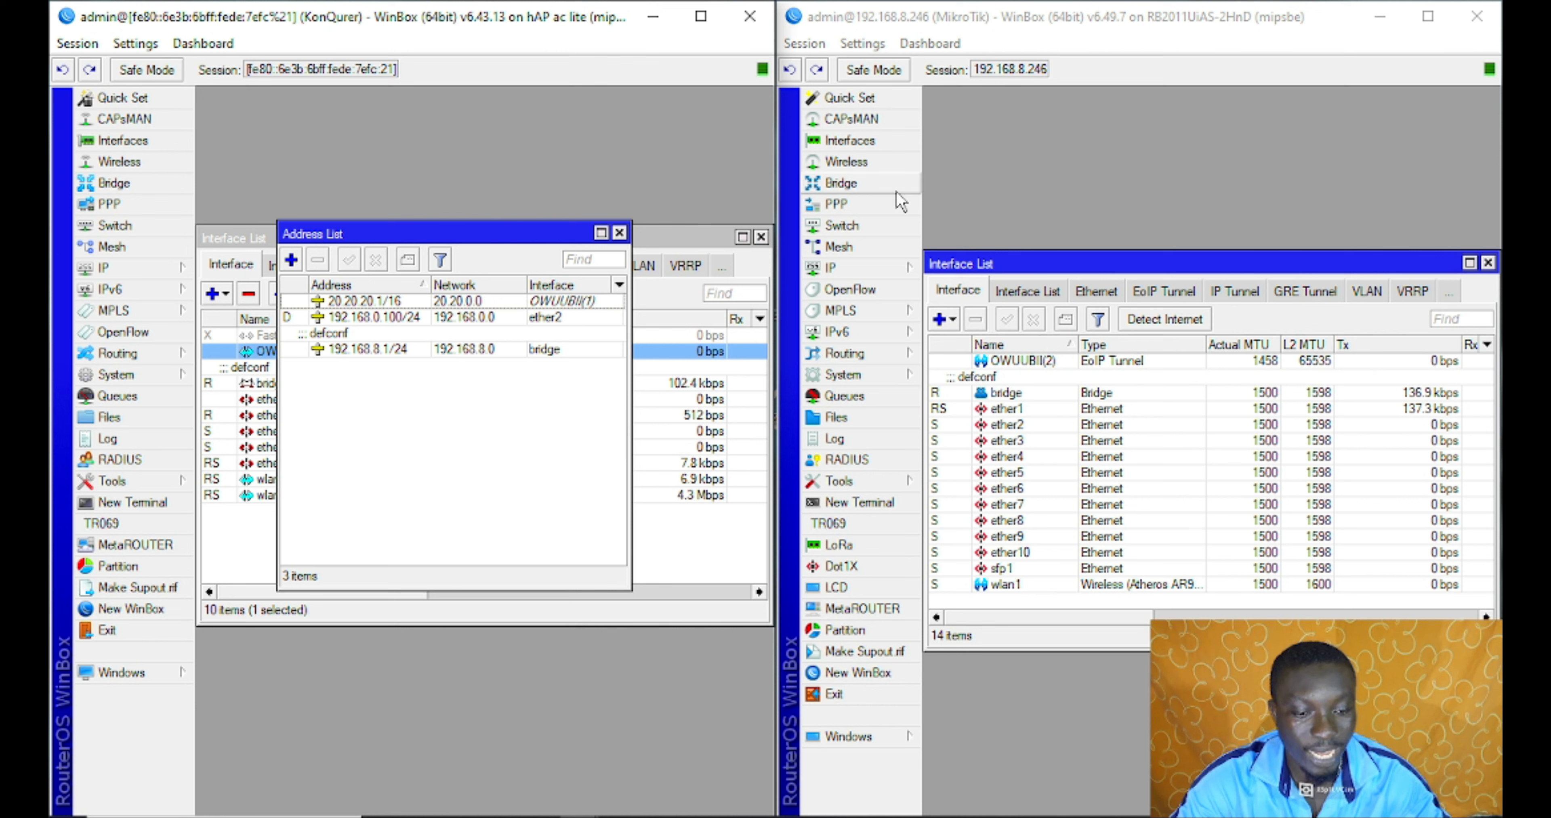
{"action": "left_click", "coordinate": [872, 254]}
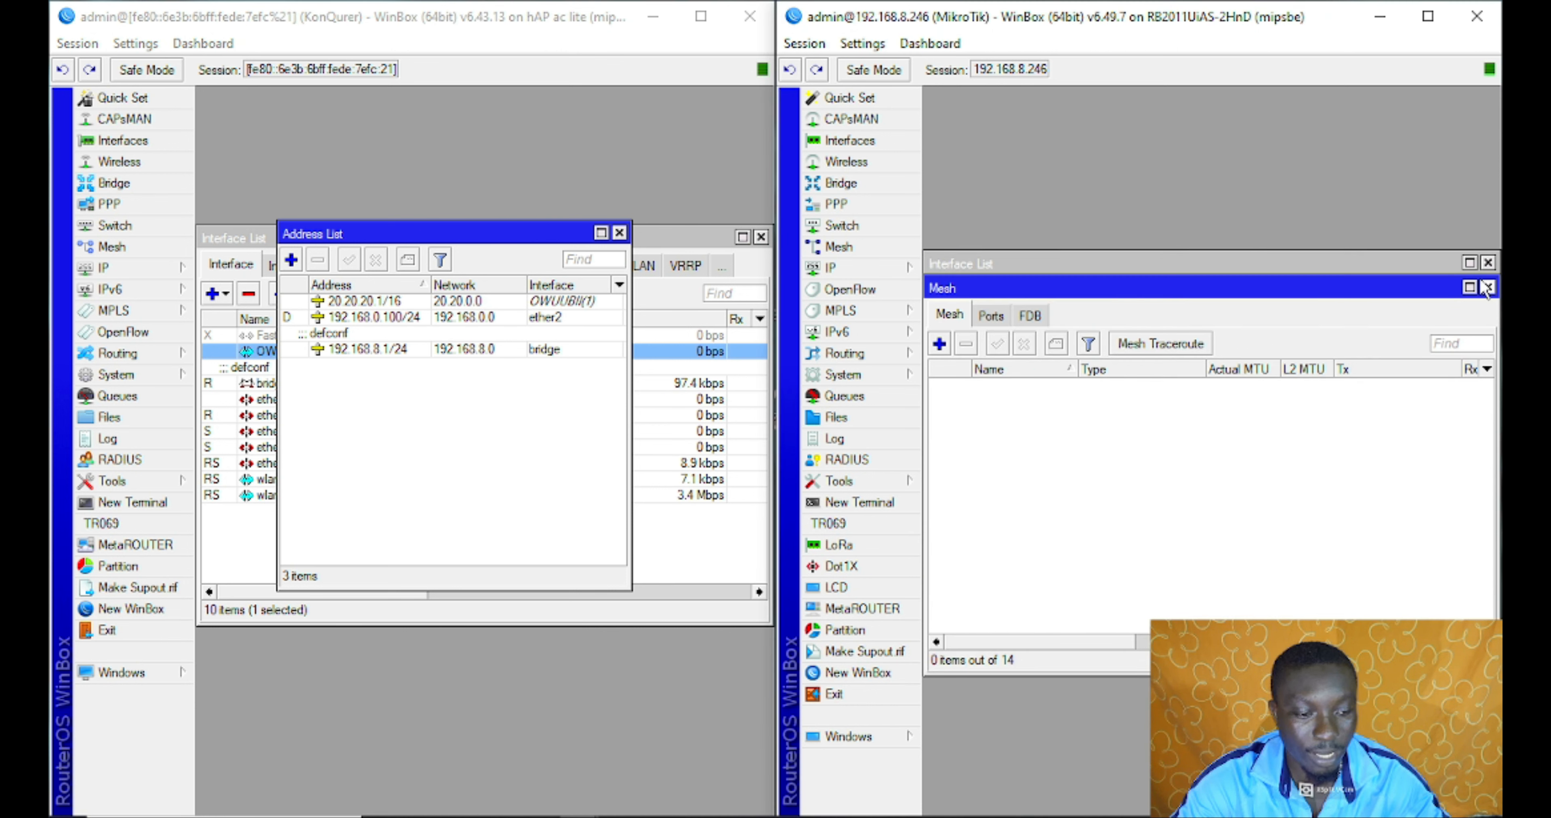
Add 20.20.20.2/16 on OWUUBII(2) in the second router's IP address list
{"action": "left_click", "coordinate": [1488, 288]}
{"action": "left_click", "coordinate": [861, 271]}
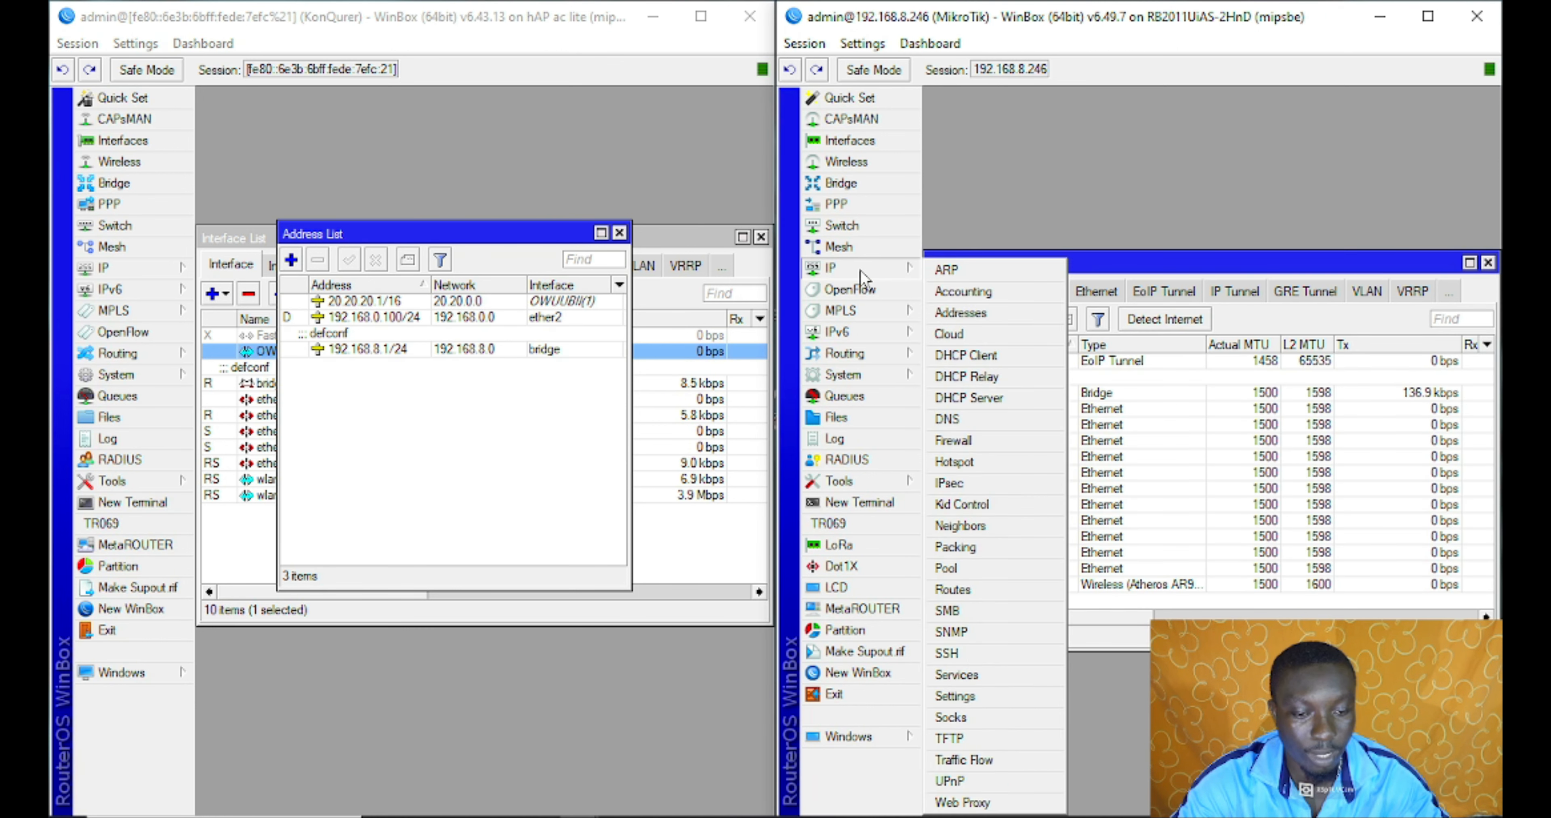
{"action": "left_click", "coordinate": [961, 313]}
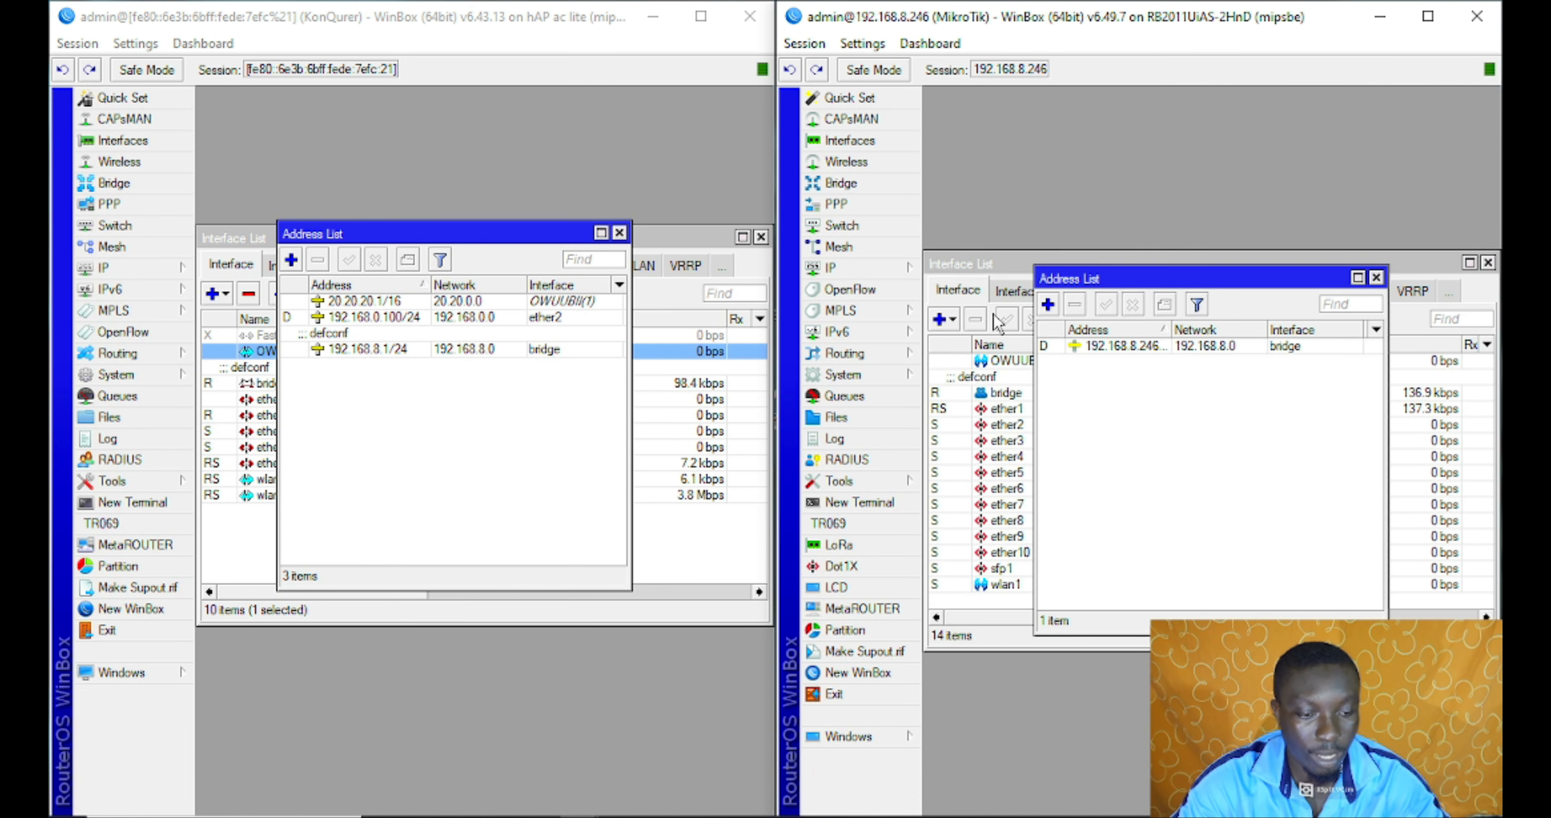
{"action": "left_click", "coordinate": [1047, 303]}
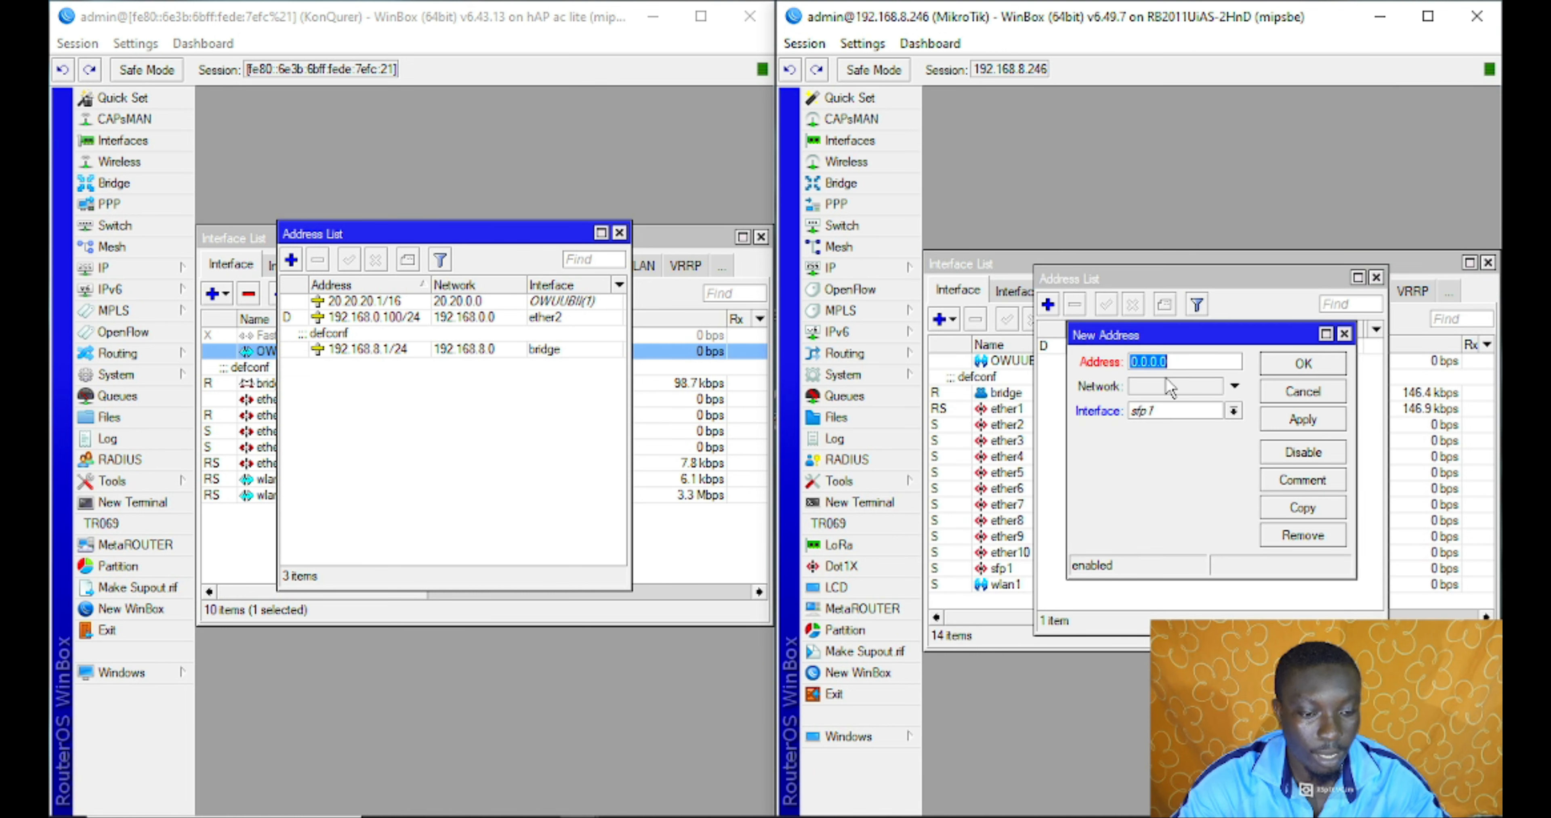
{"action": "type", "text": "20.20.20."}
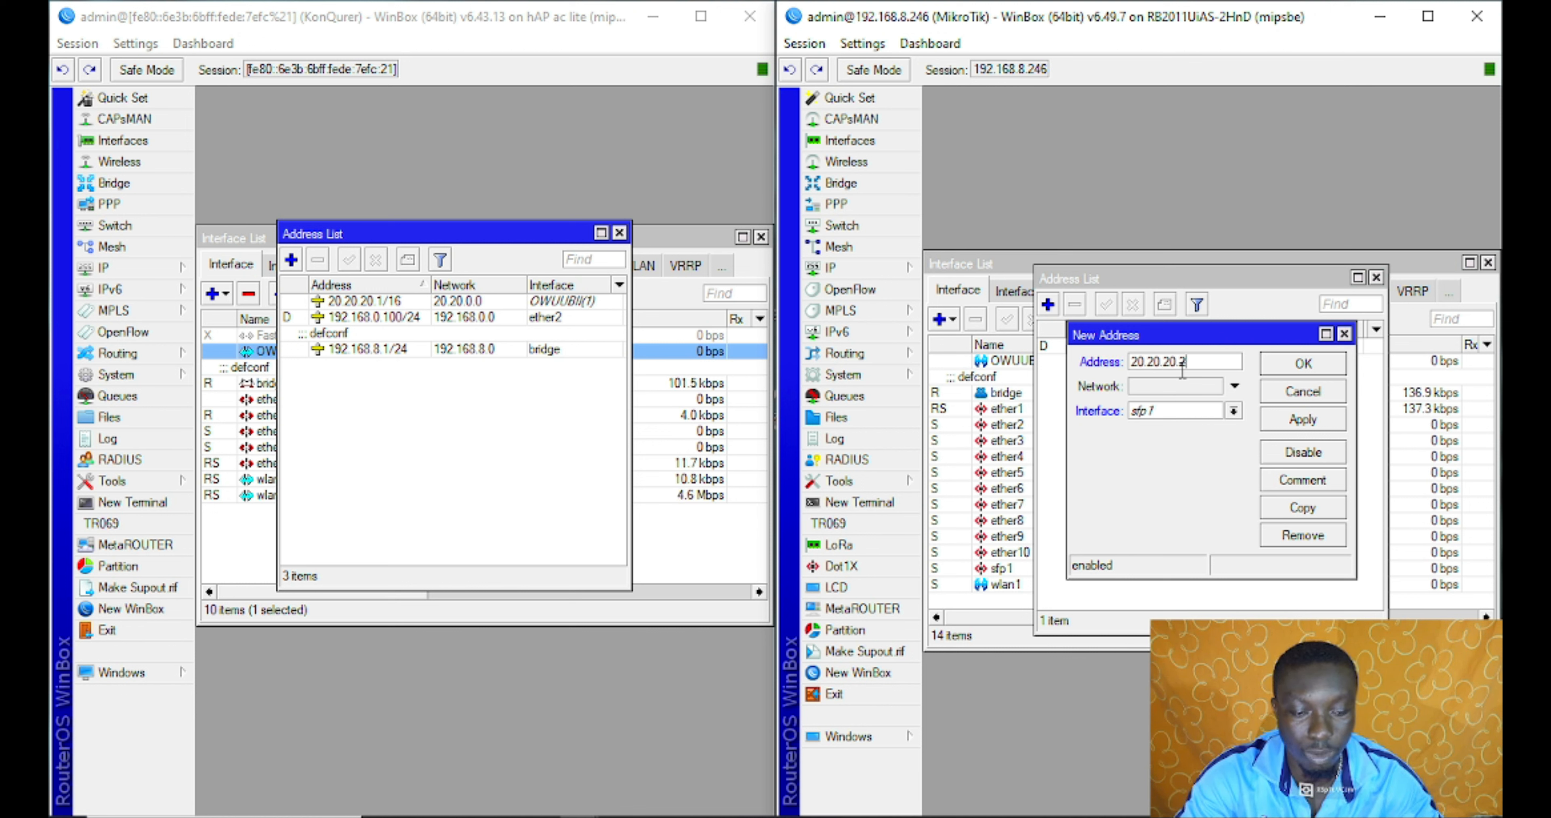
{"action": "type", "text": "2/16"}
{"action": "left_click", "coordinate": [1202, 410]}
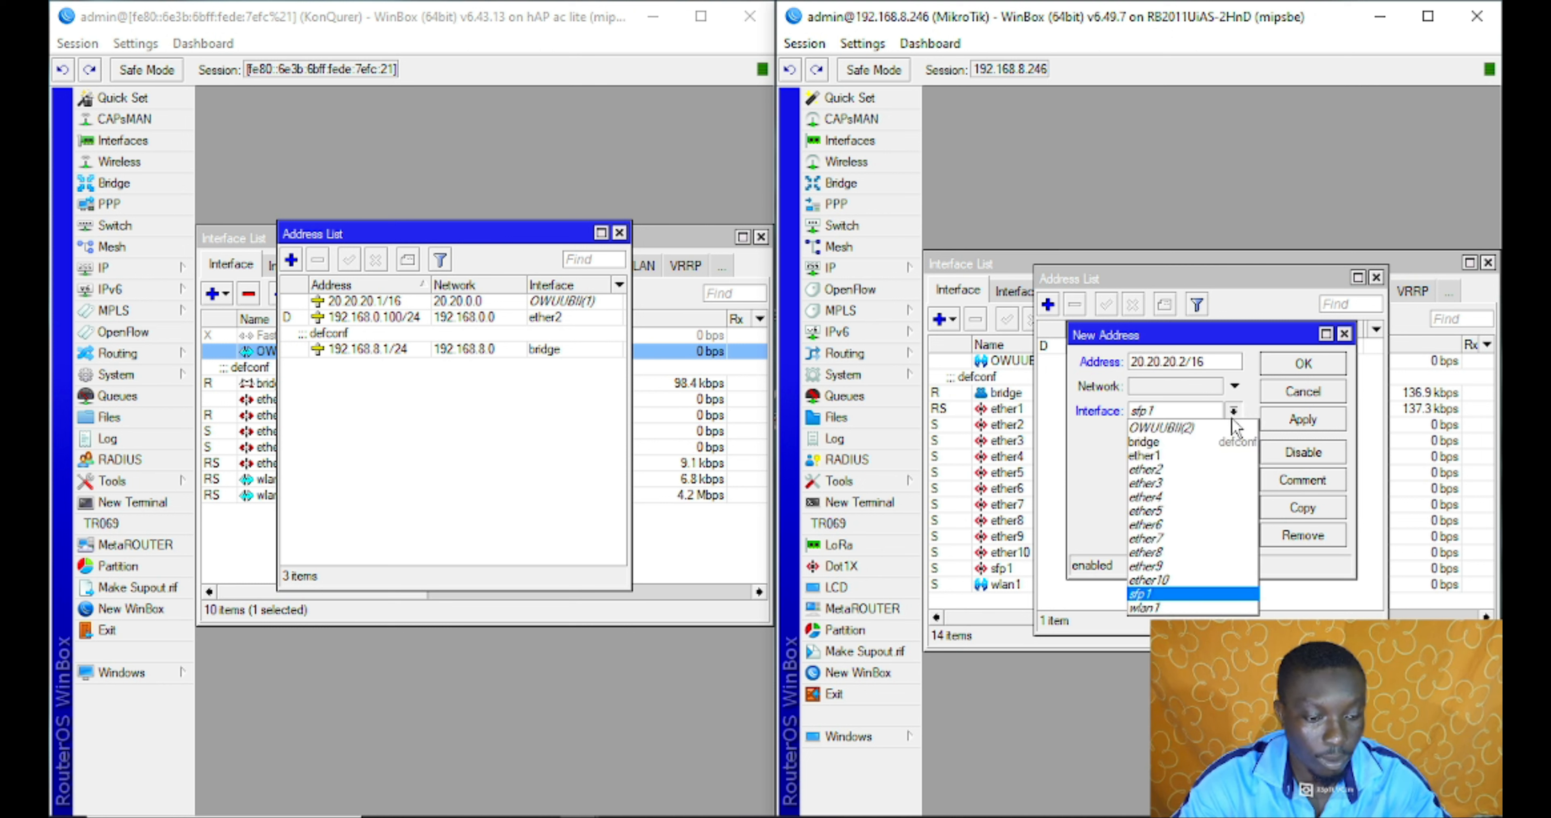
{"action": "left_click", "coordinate": [1201, 430]}
{"action": "left_click", "coordinate": [1292, 424]}
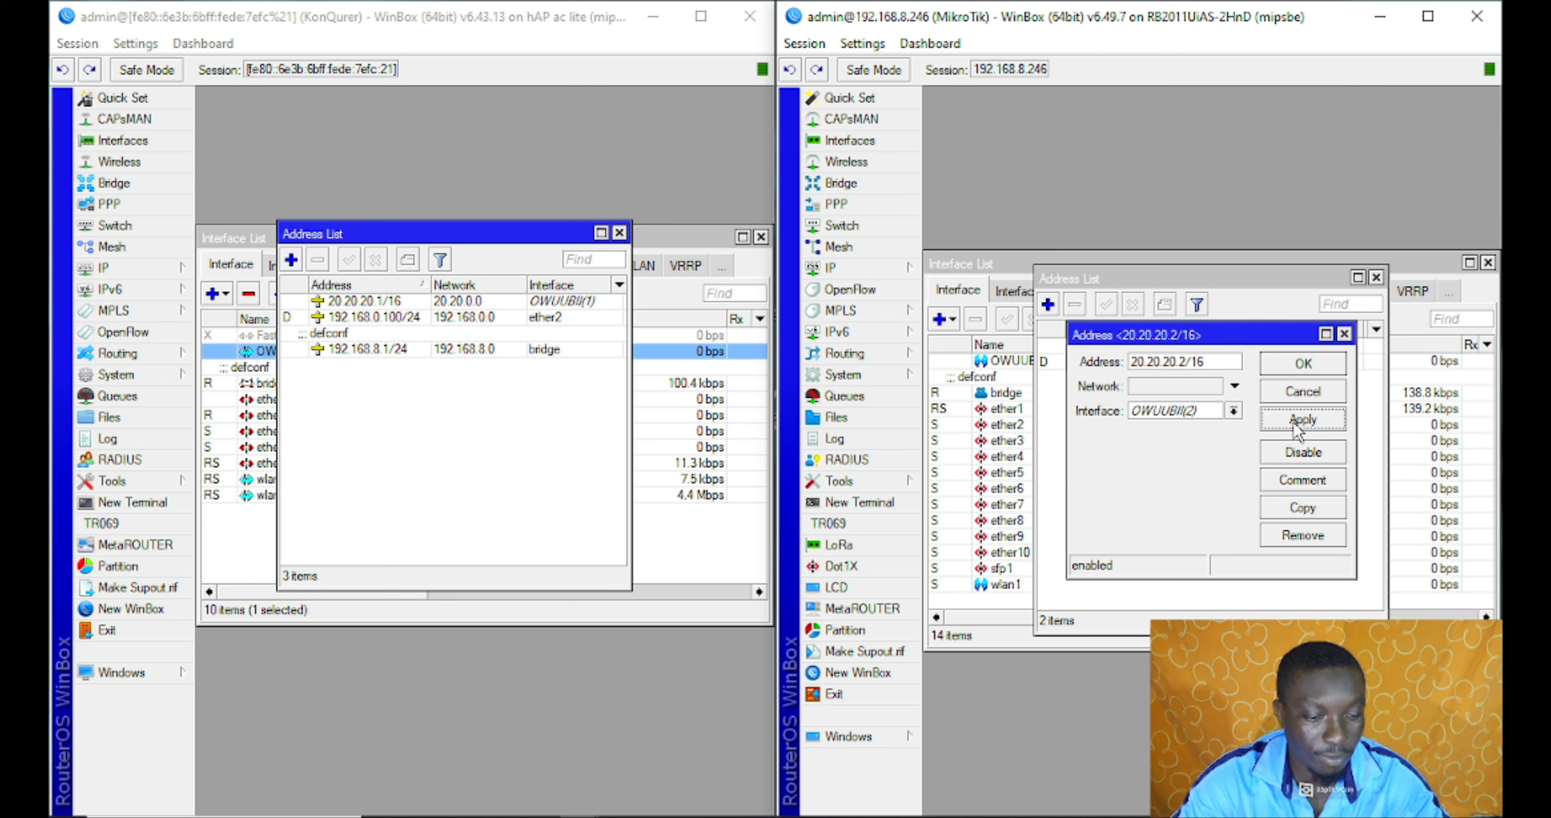
{"action": "left_click", "coordinate": [1327, 366]}
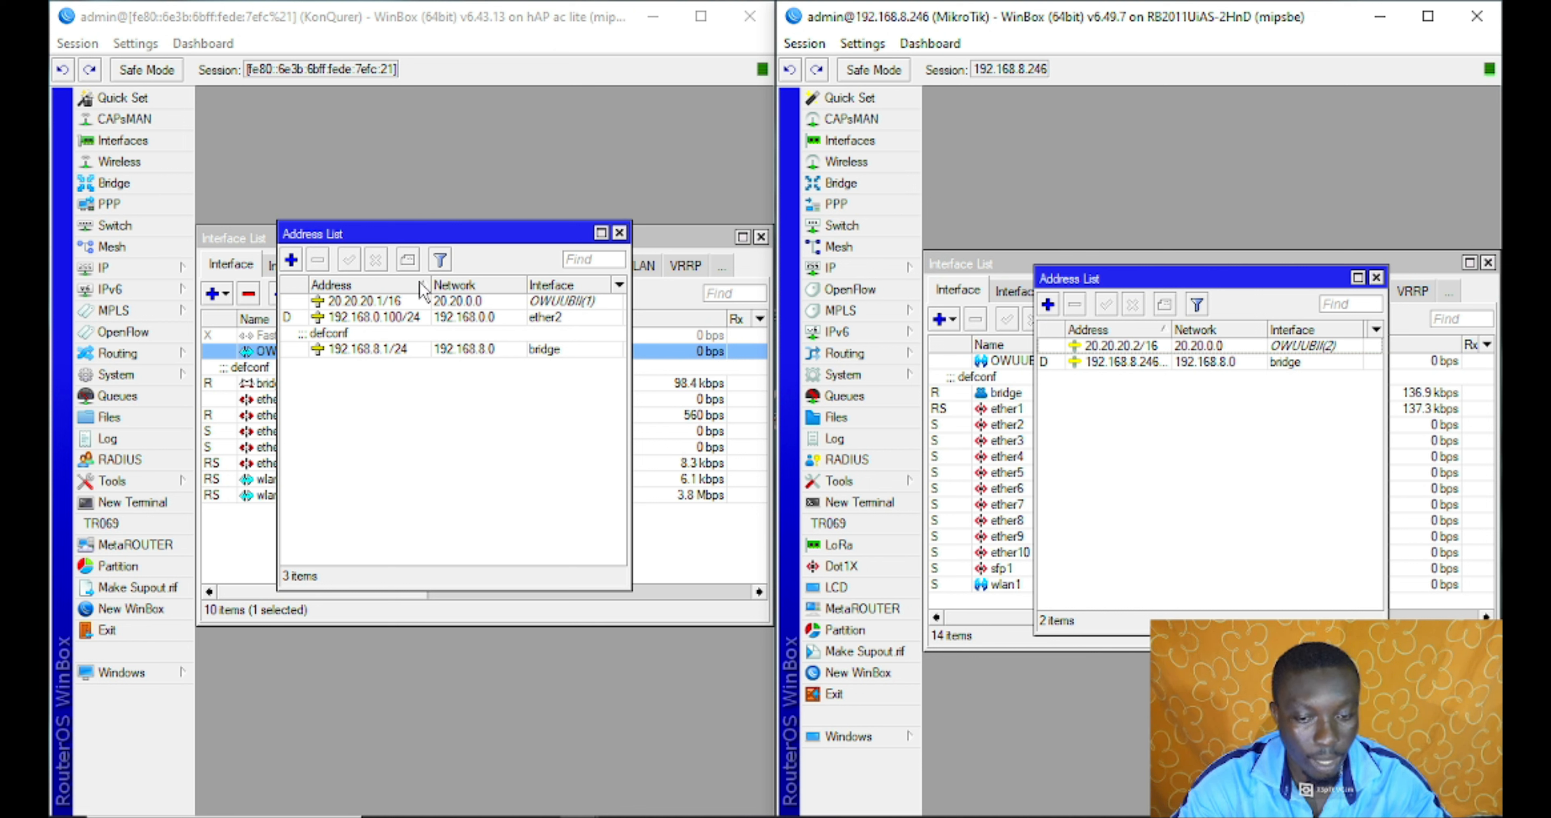
{"action": "left_click", "coordinate": [438, 306]}
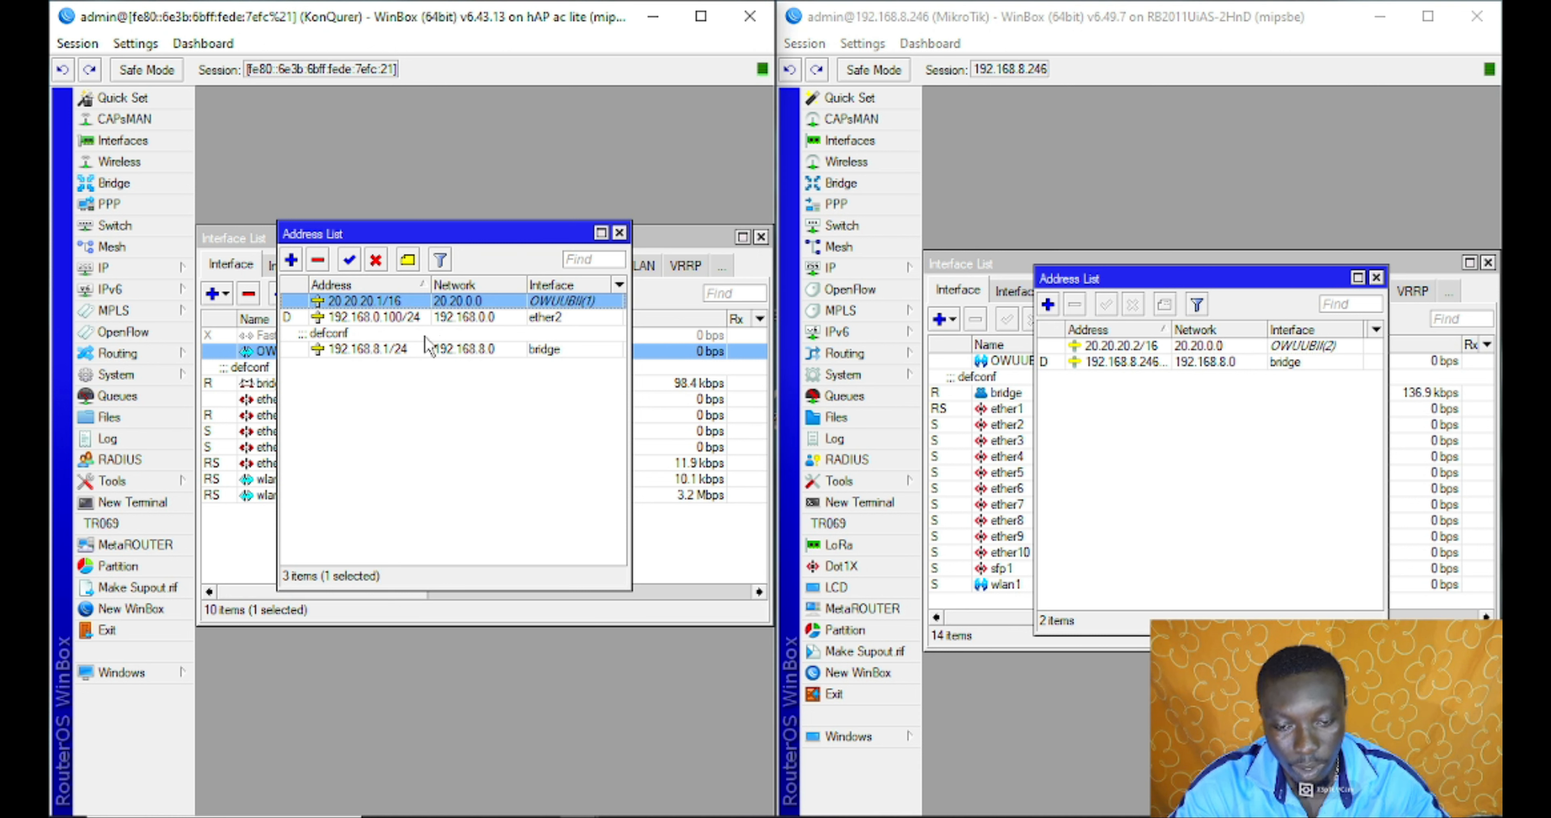
Review both routers' address lists, selecting the 20.20.20.2/16 and 20.20.20.3/16 entries
{"action": "left_click", "coordinate": [619, 233]}
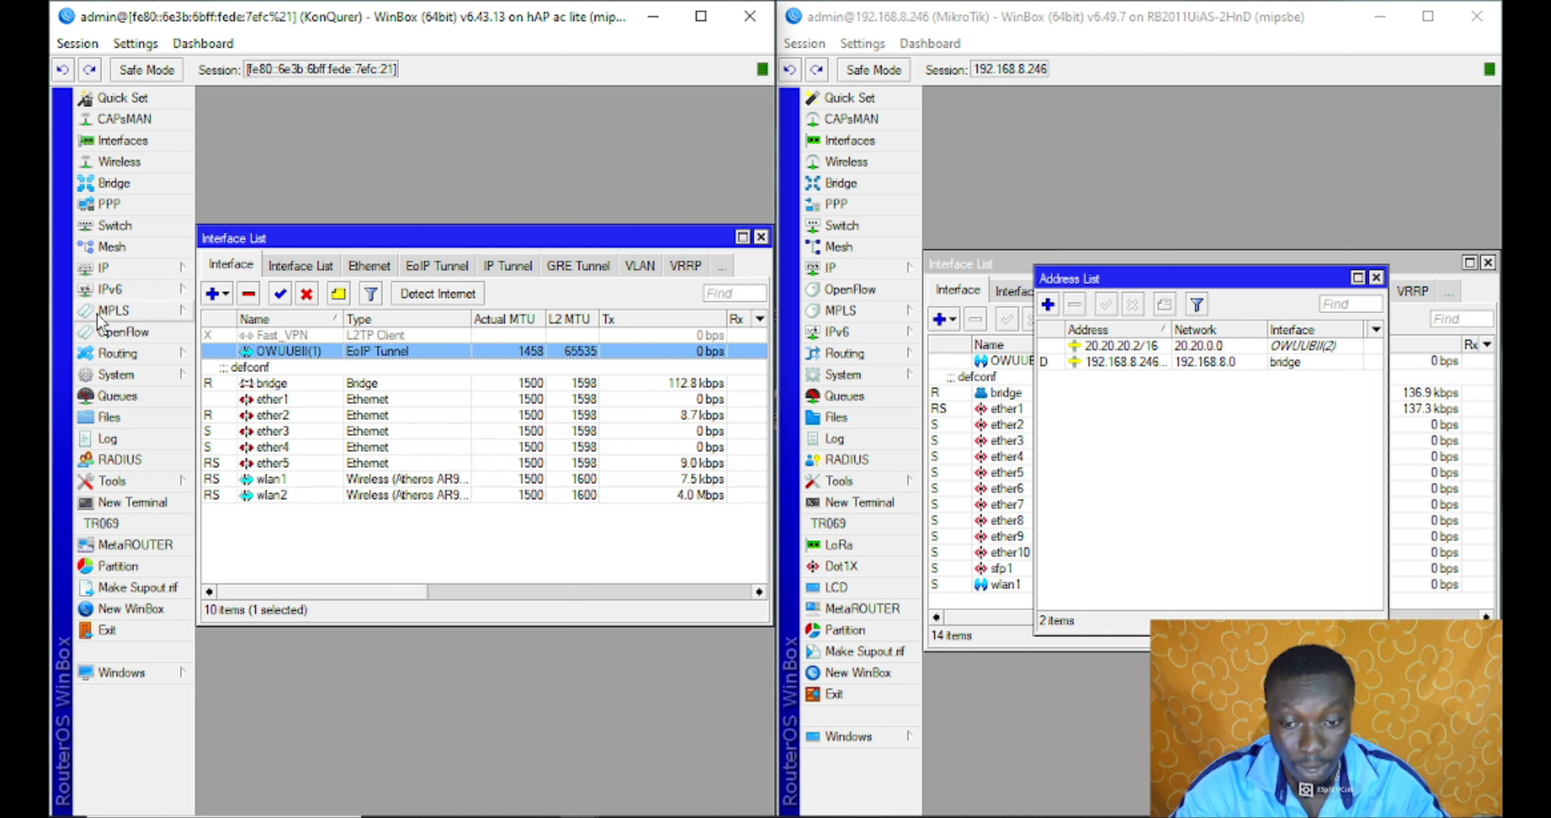
{"action": "left_click", "coordinate": [145, 271]}
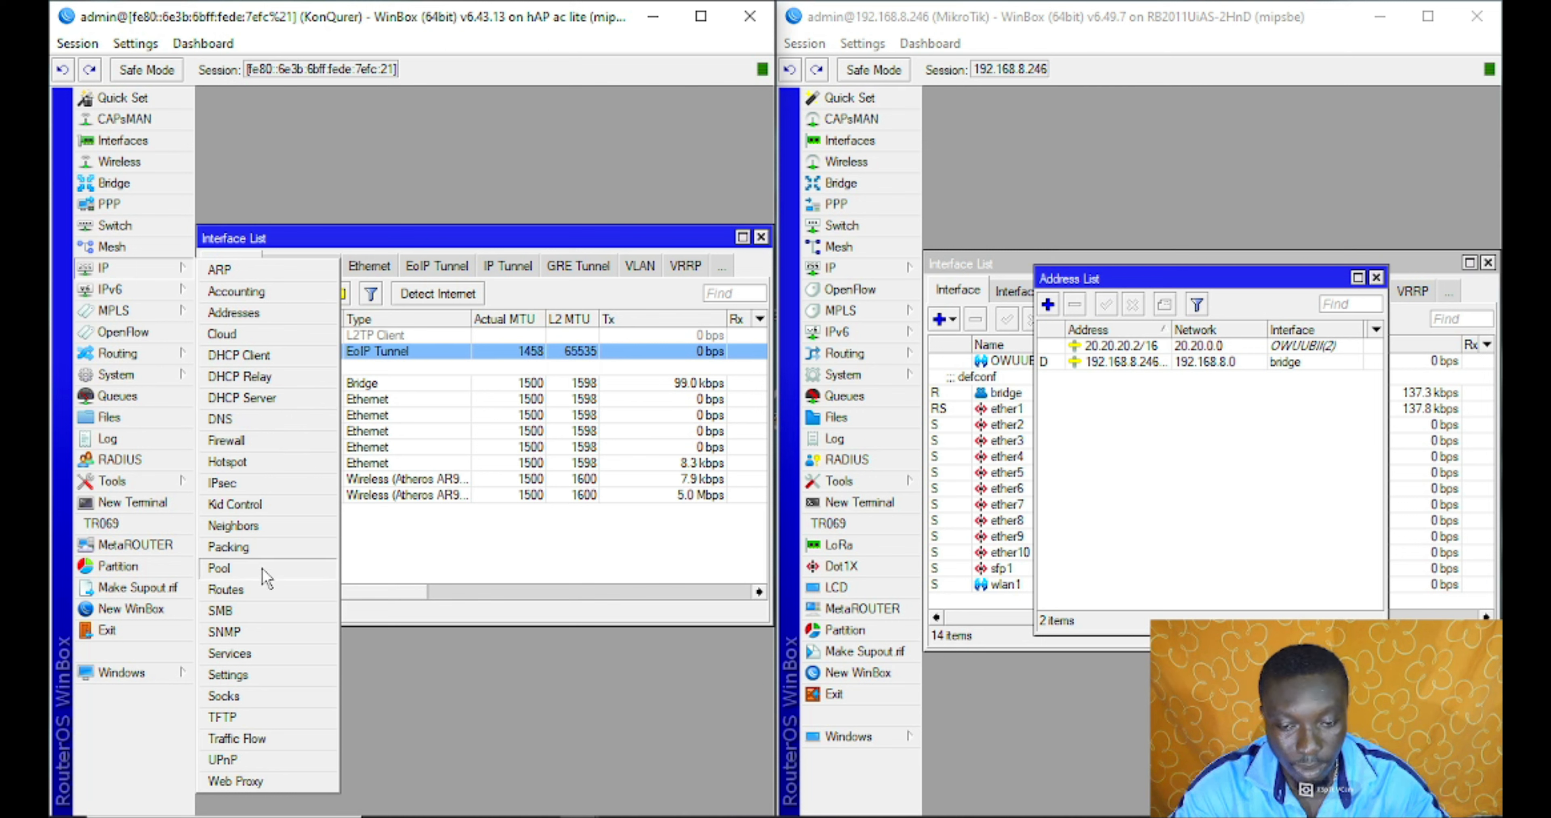
{"action": "left_click", "coordinate": [265, 591]}
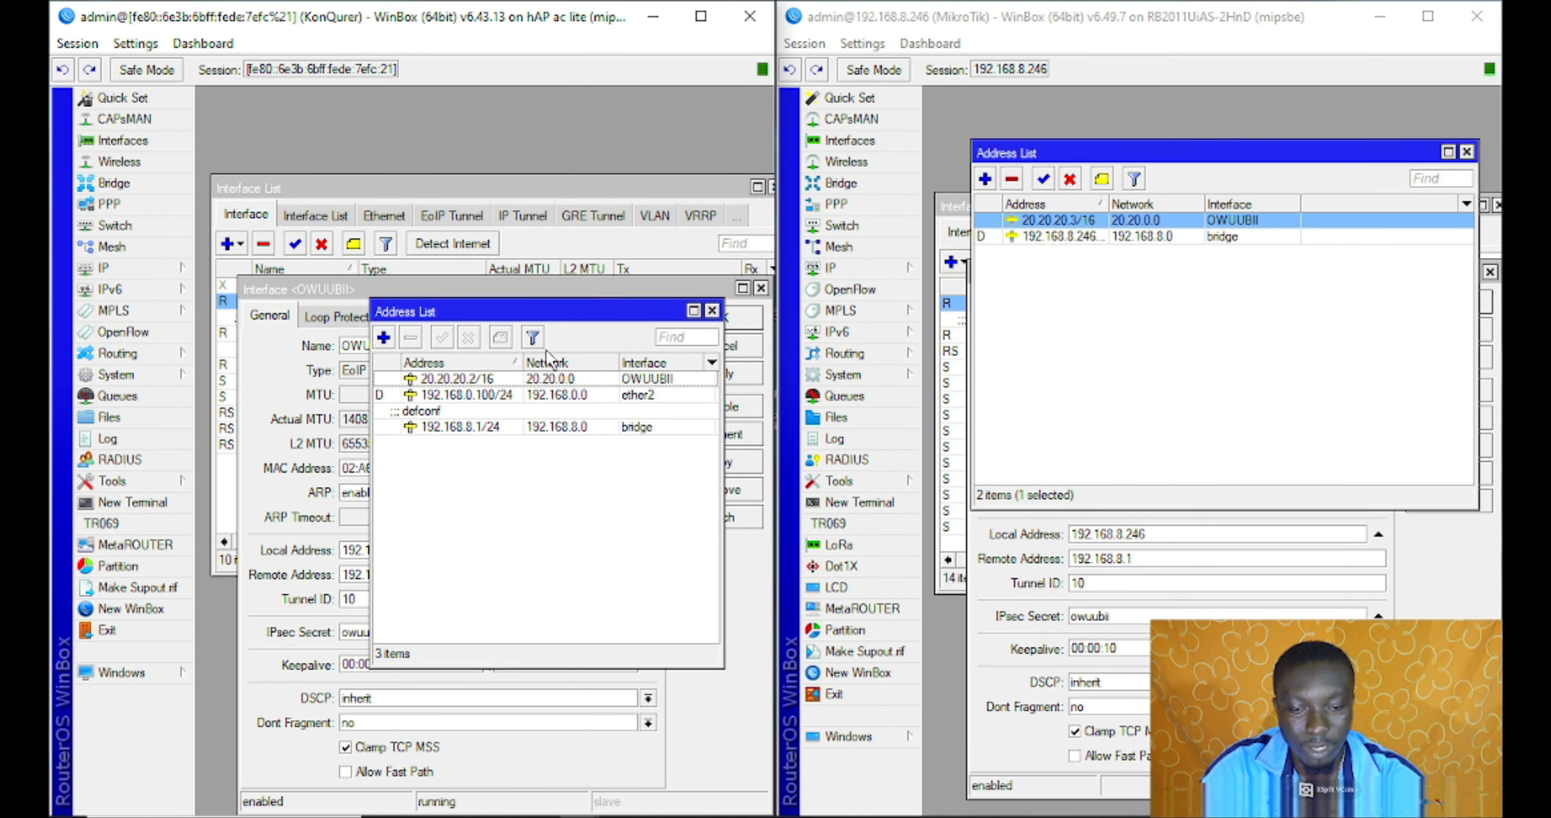
{"action": "left_click", "coordinate": [532, 380]}
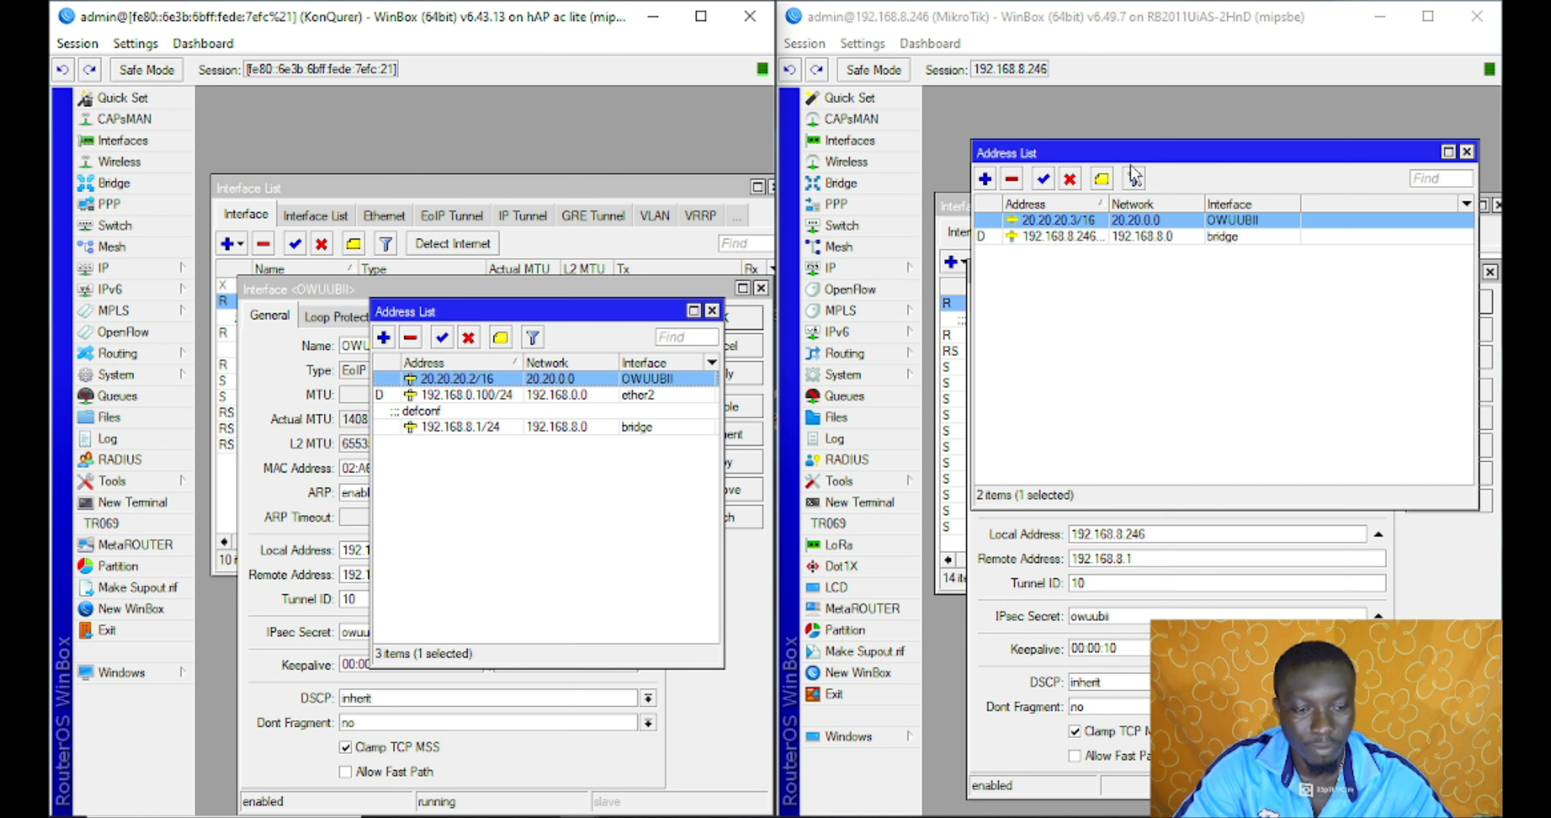
{"action": "left_click_drag", "start_coordinate": [529, 318], "coordinate": [485, 294]}
{"action": "left_click", "coordinate": [1150, 274]}
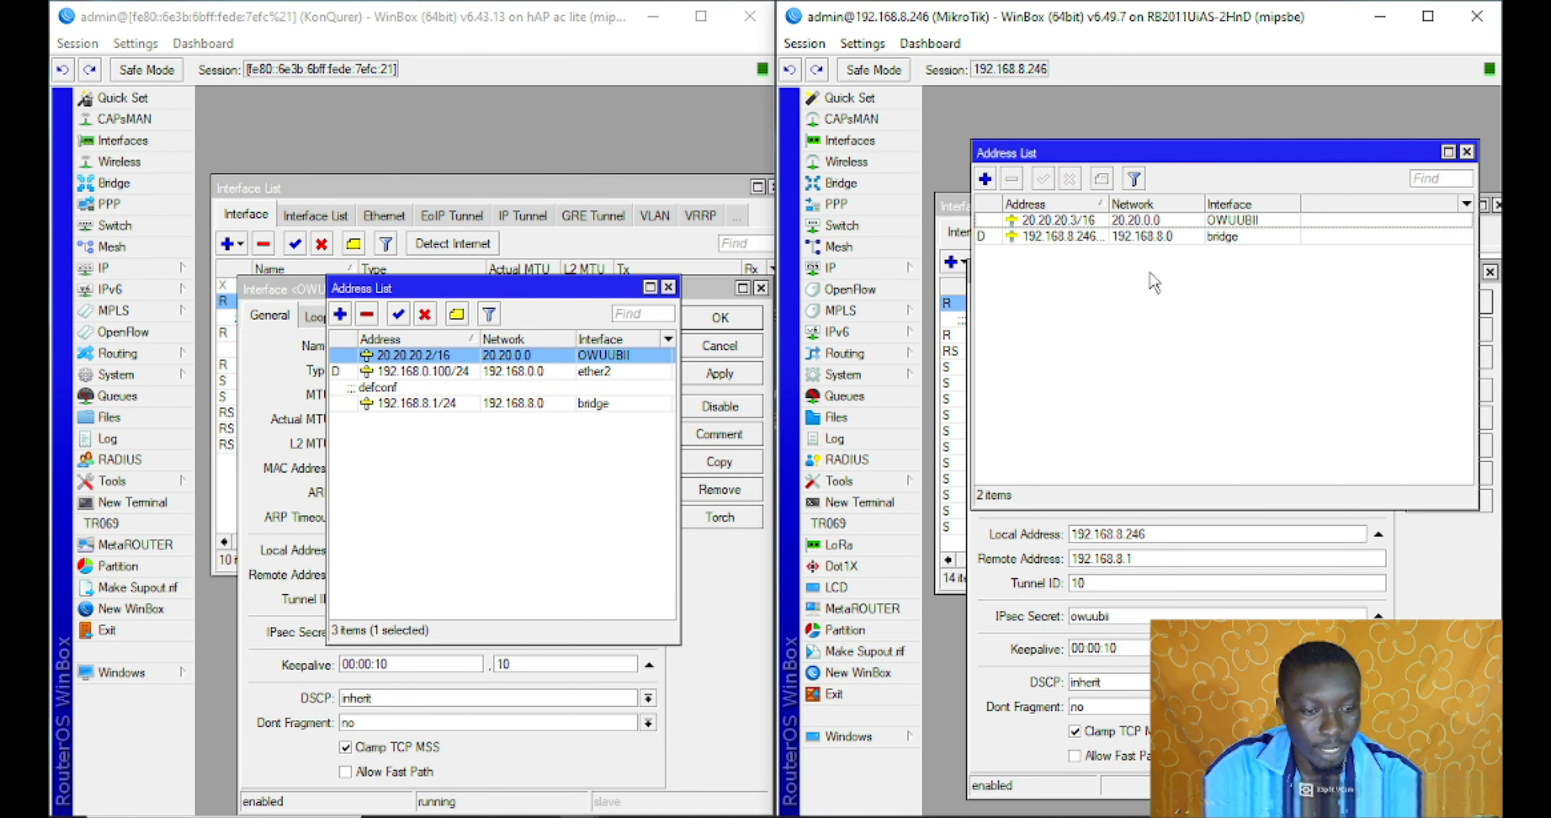
{"action": "left_click", "coordinate": [1148, 220]}
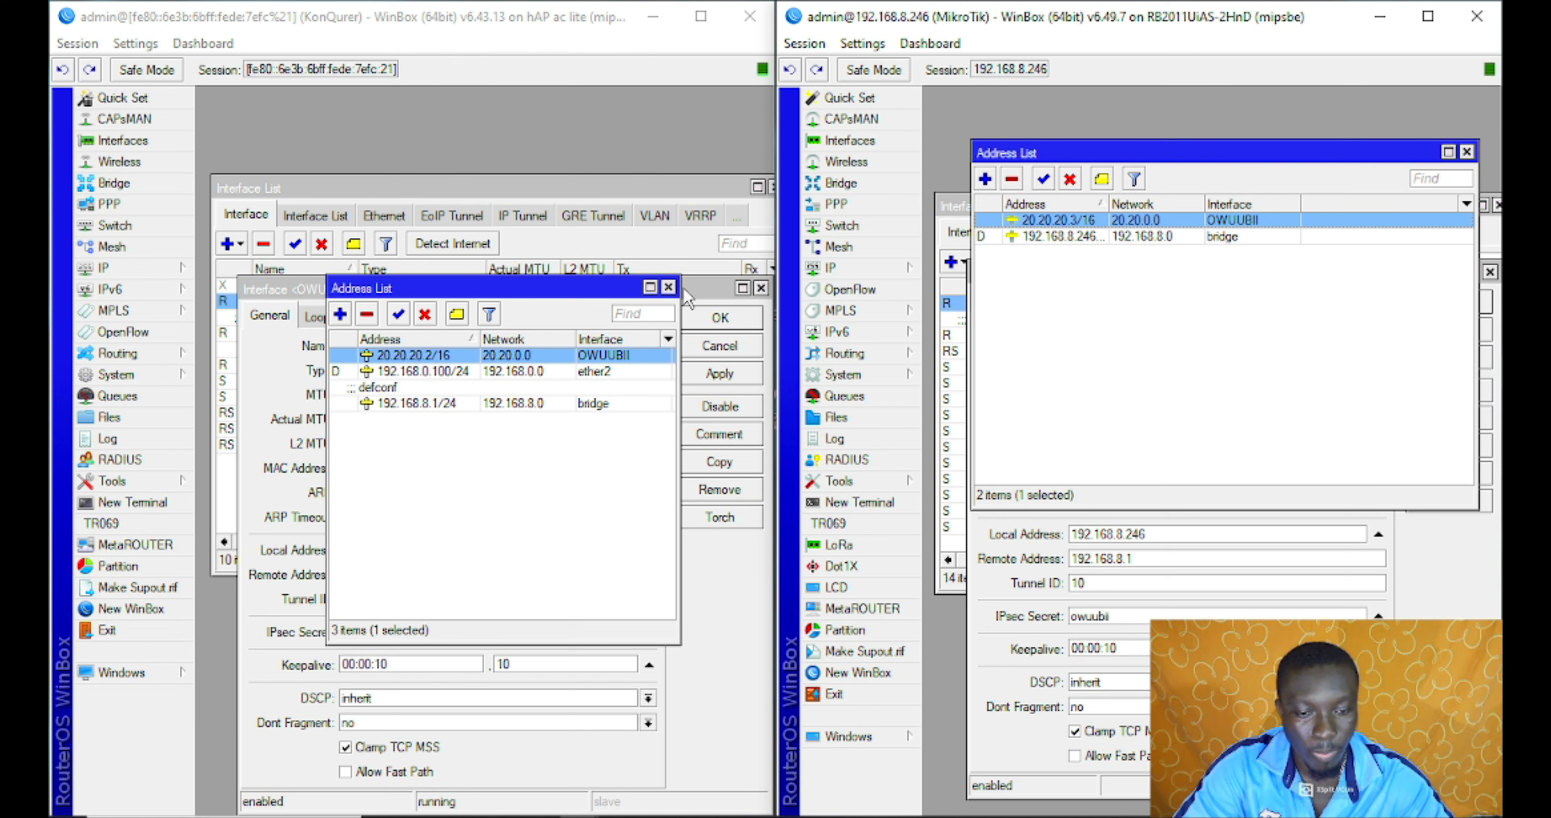
Reopen the first router's address list and place both OWUUBII tunnel settings windows side by side
{"action": "left_click", "coordinate": [669, 287]}
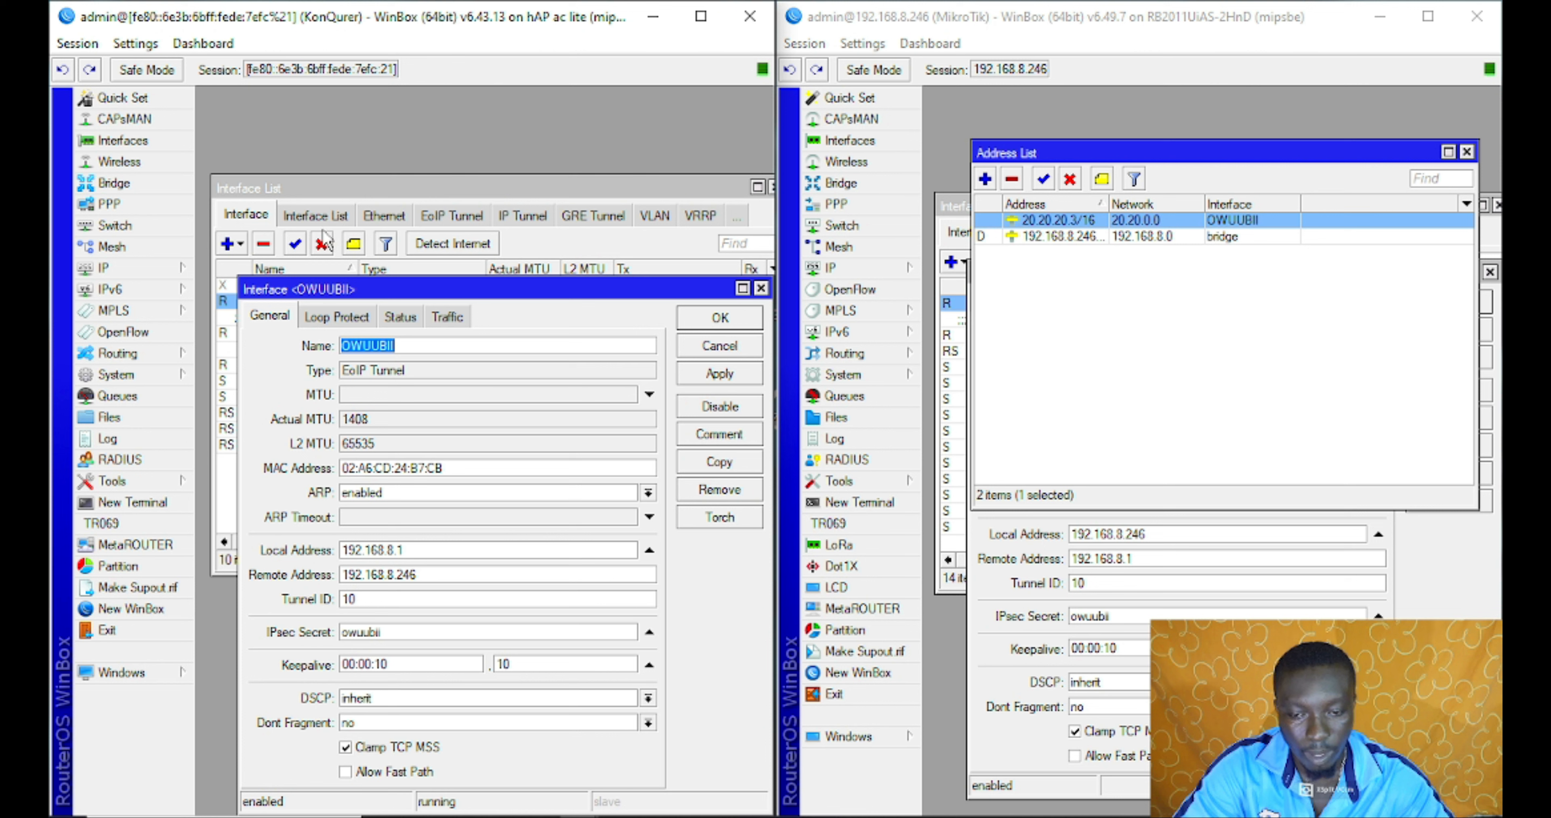
{"action": "left_click", "coordinate": [144, 268]}
{"action": "left_click", "coordinate": [234, 312]}
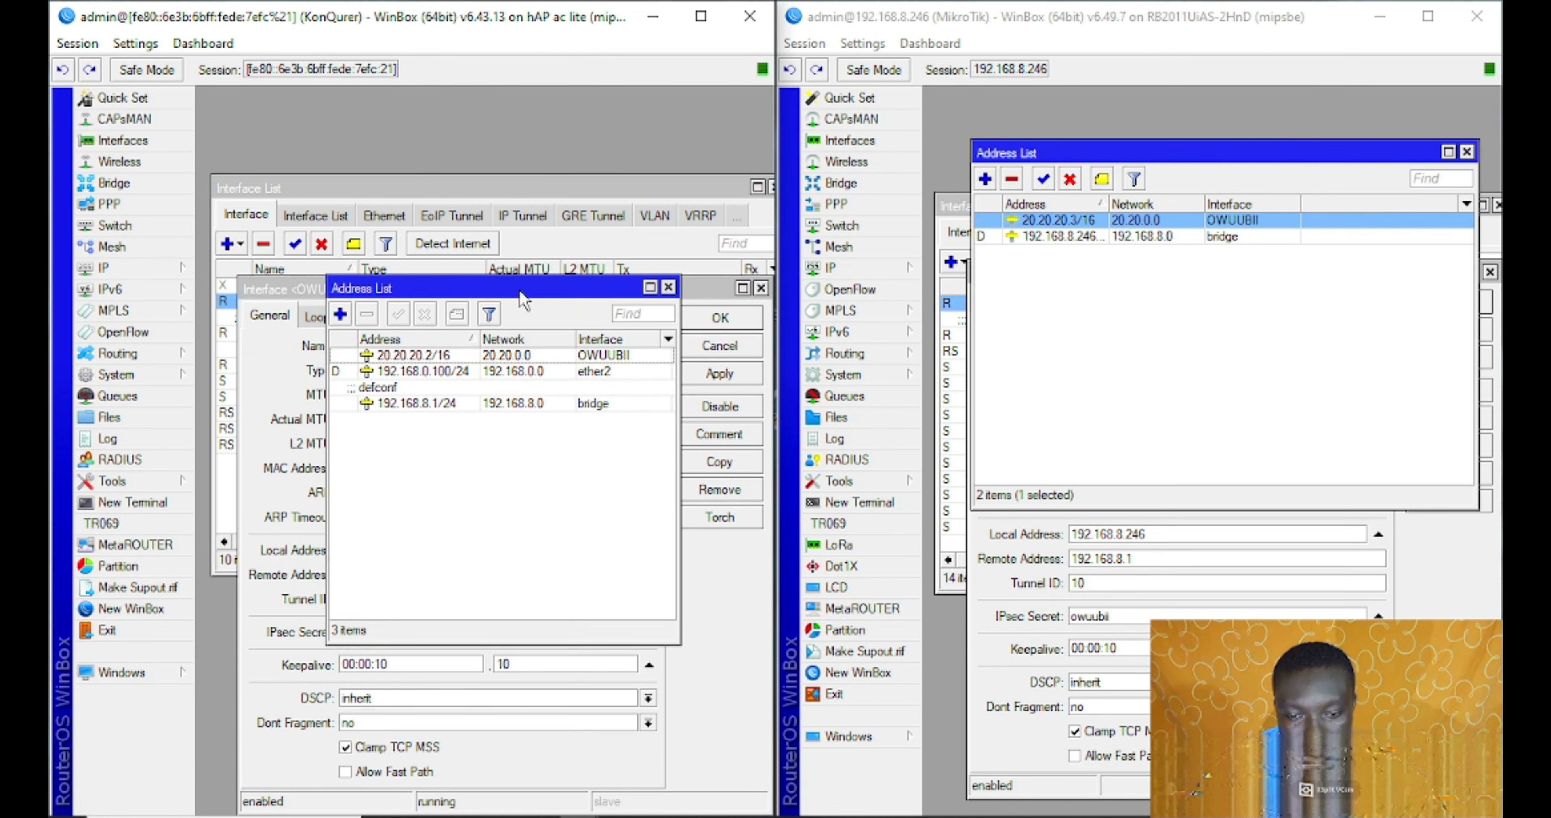
{"action": "left_click", "coordinate": [706, 304]}
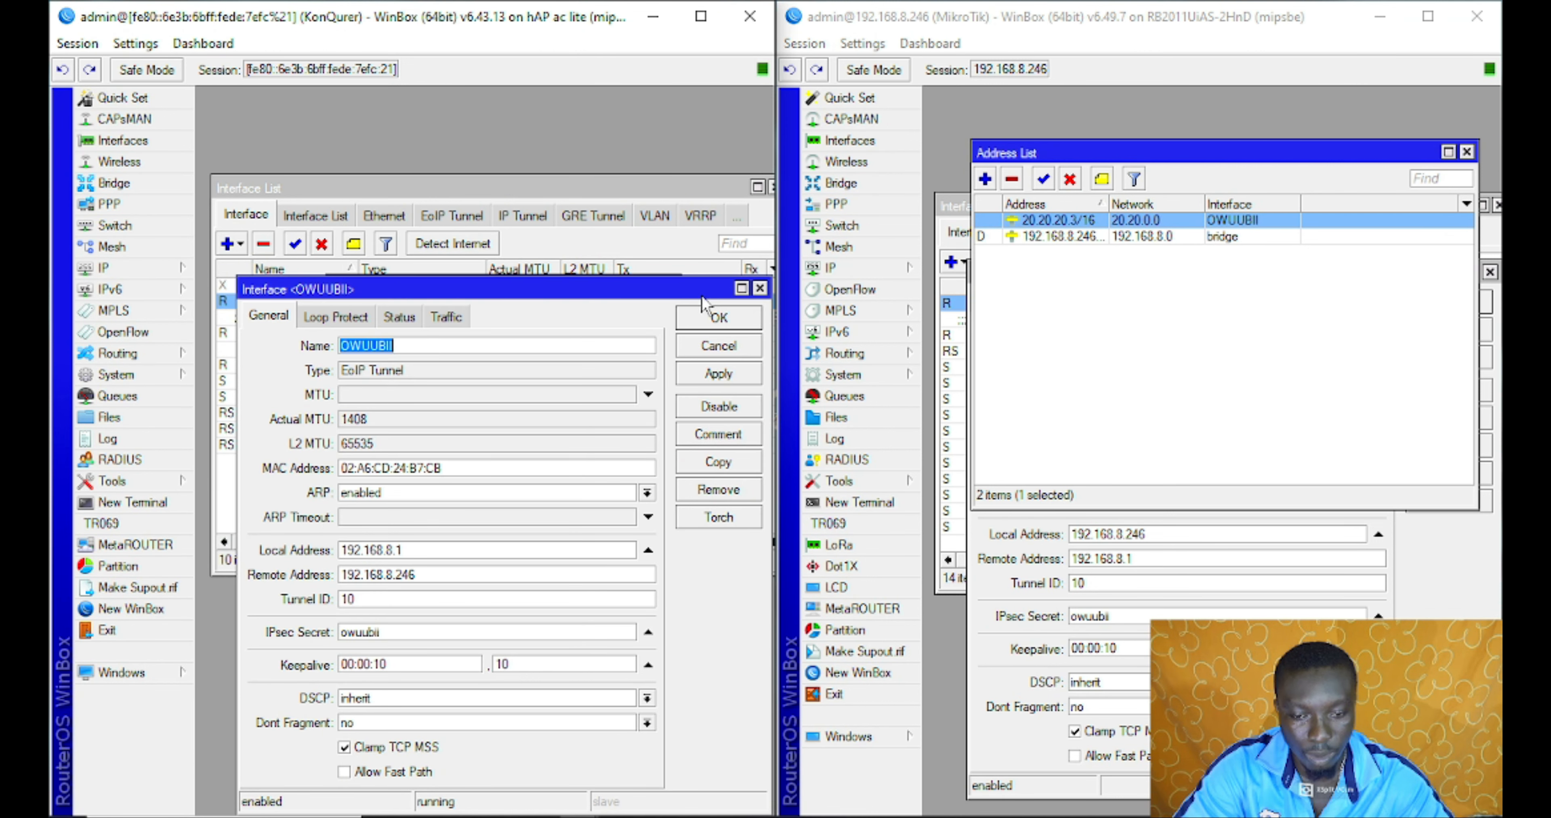
{"action": "left_click", "coordinate": [1466, 598]}
{"action": "left_click_drag", "start_coordinate": [444, 298], "coordinate": [438, 181]}
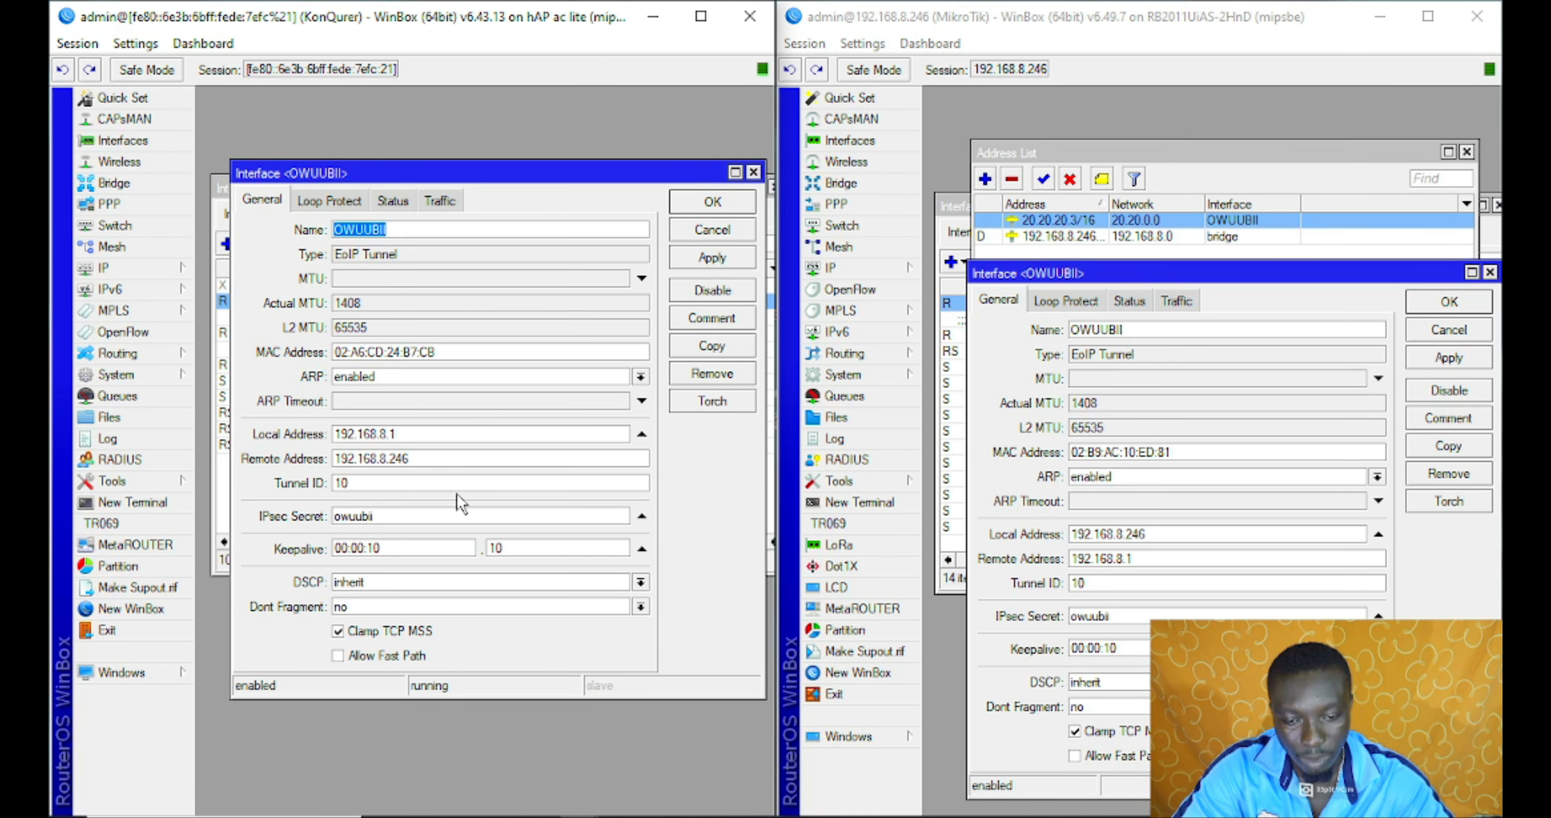
{"action": "left_click", "coordinate": [416, 458]}
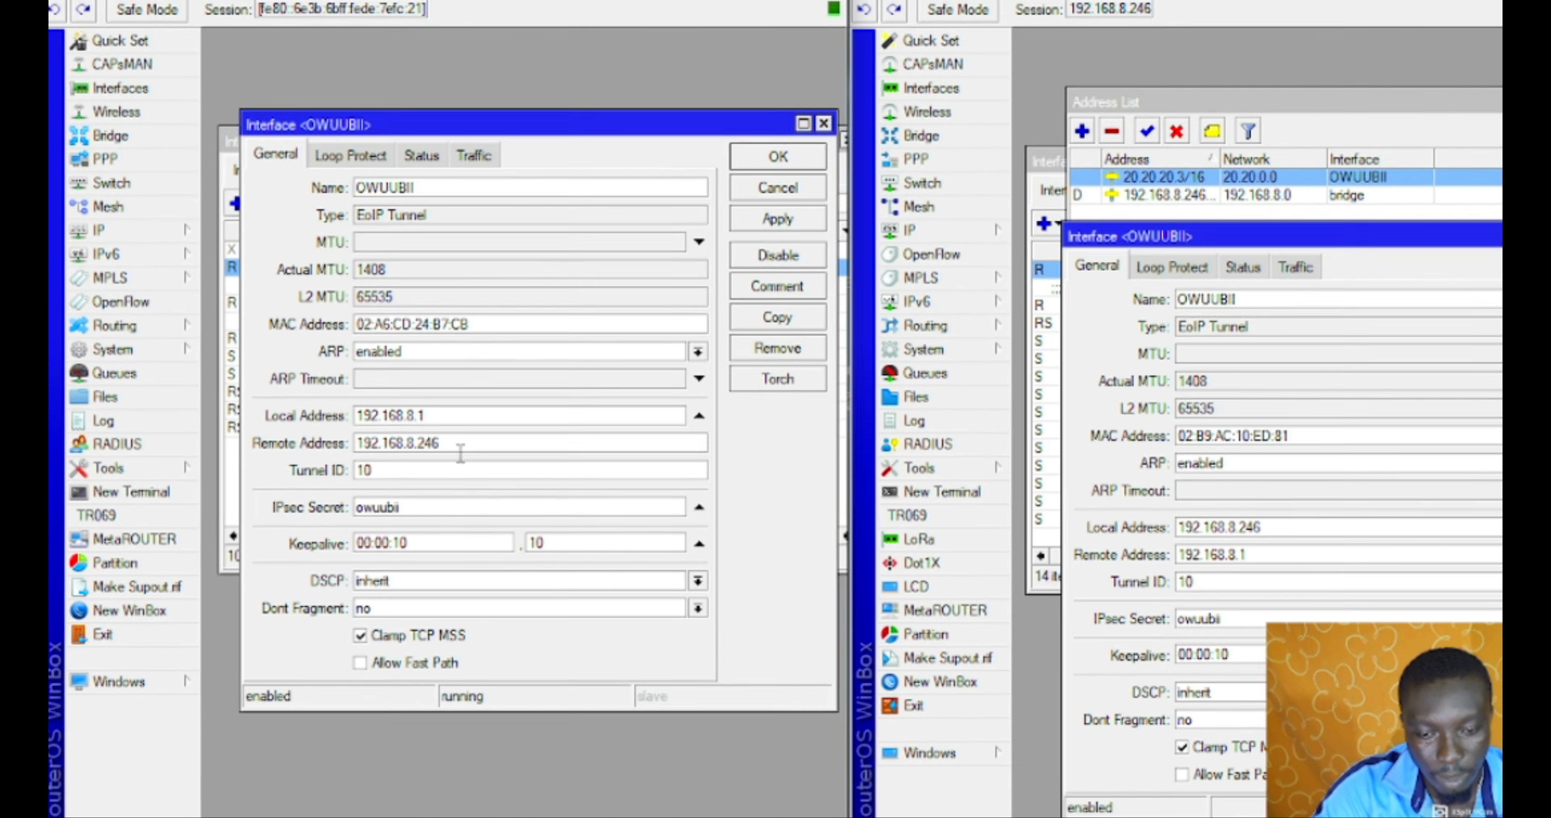
{"action": "left_click", "coordinate": [469, 448]}
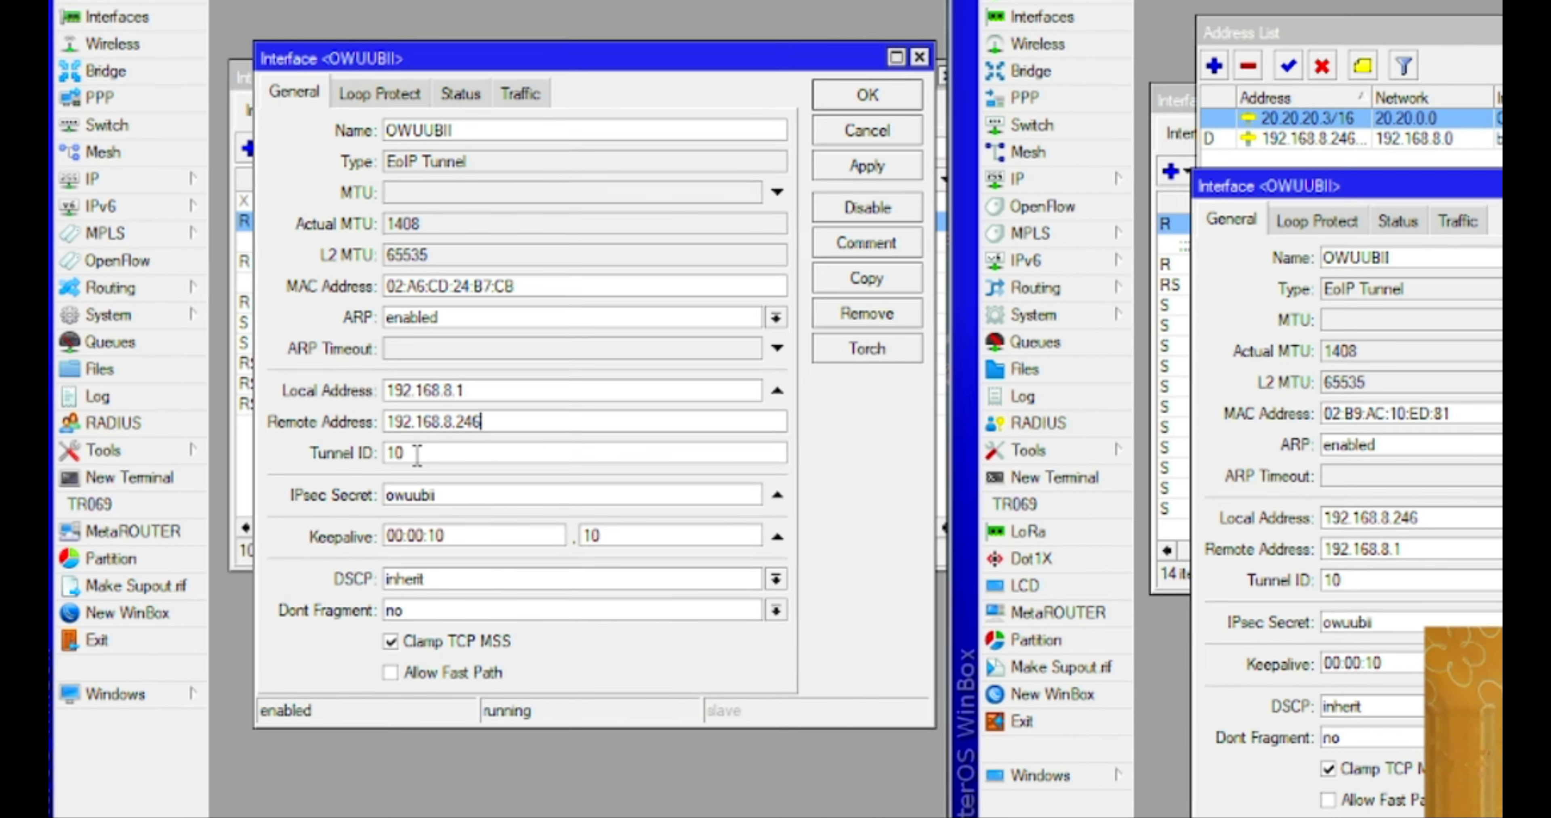
{"action": "left_click", "coordinate": [417, 454]}
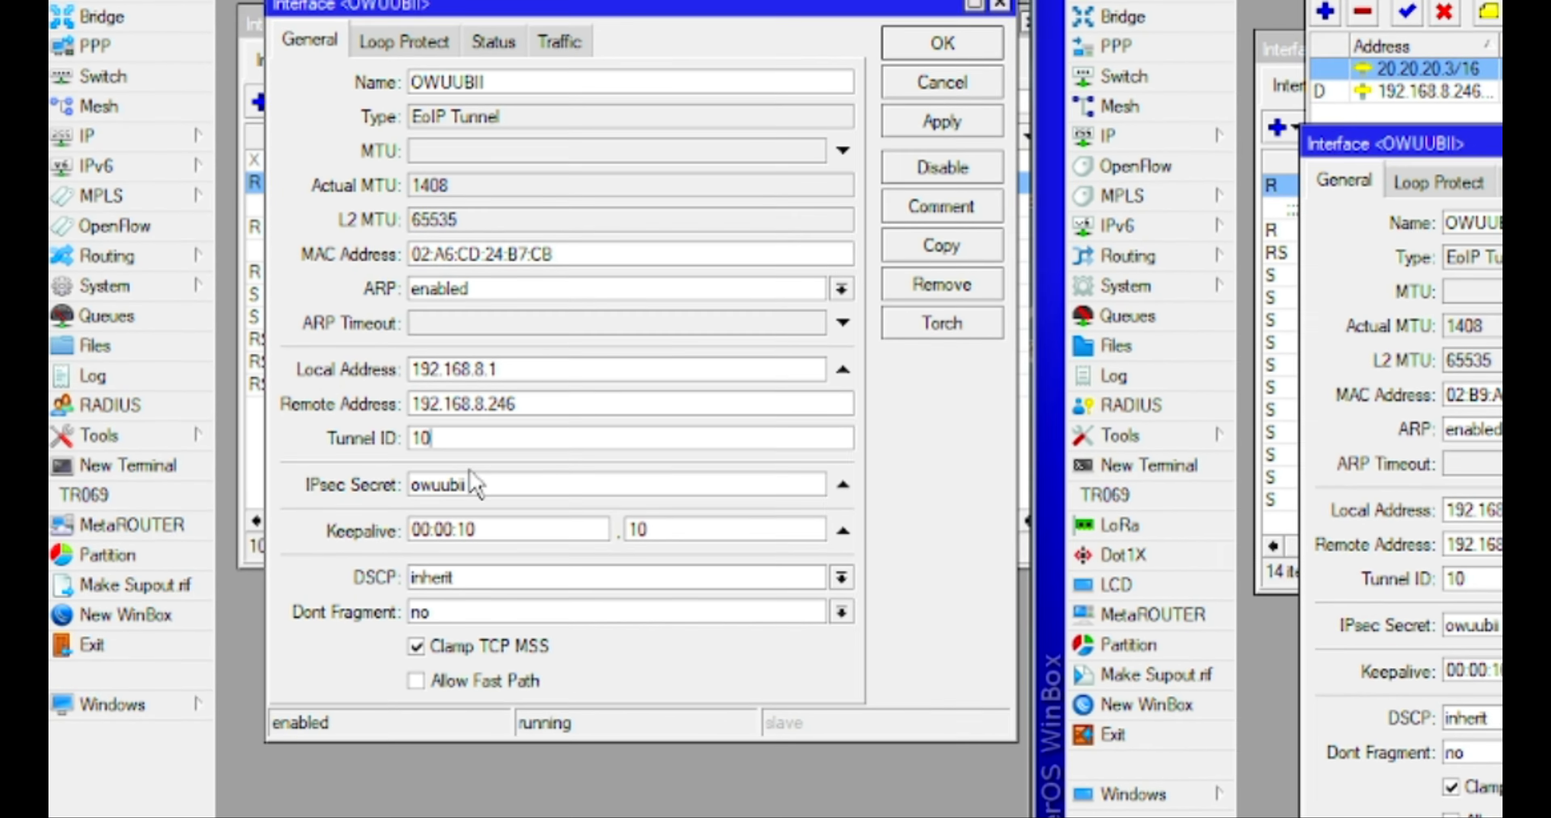
{"action": "double_click", "coordinate": [458, 484]}
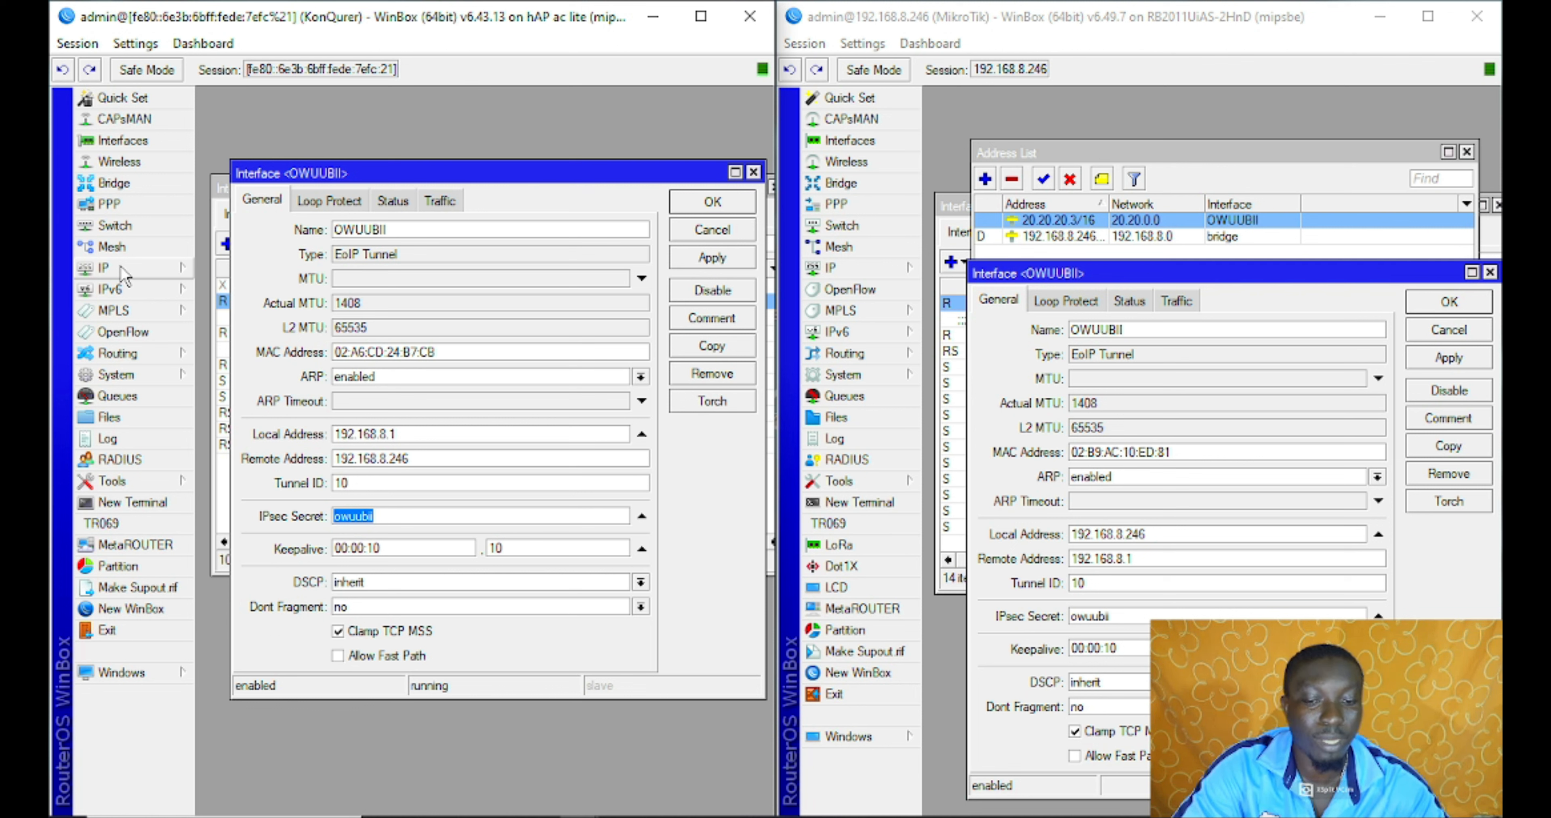
Open the first router's route list and select the 20.20.0.0/16 route via OWUUBII
{"action": "left_click", "coordinate": [122, 268]}
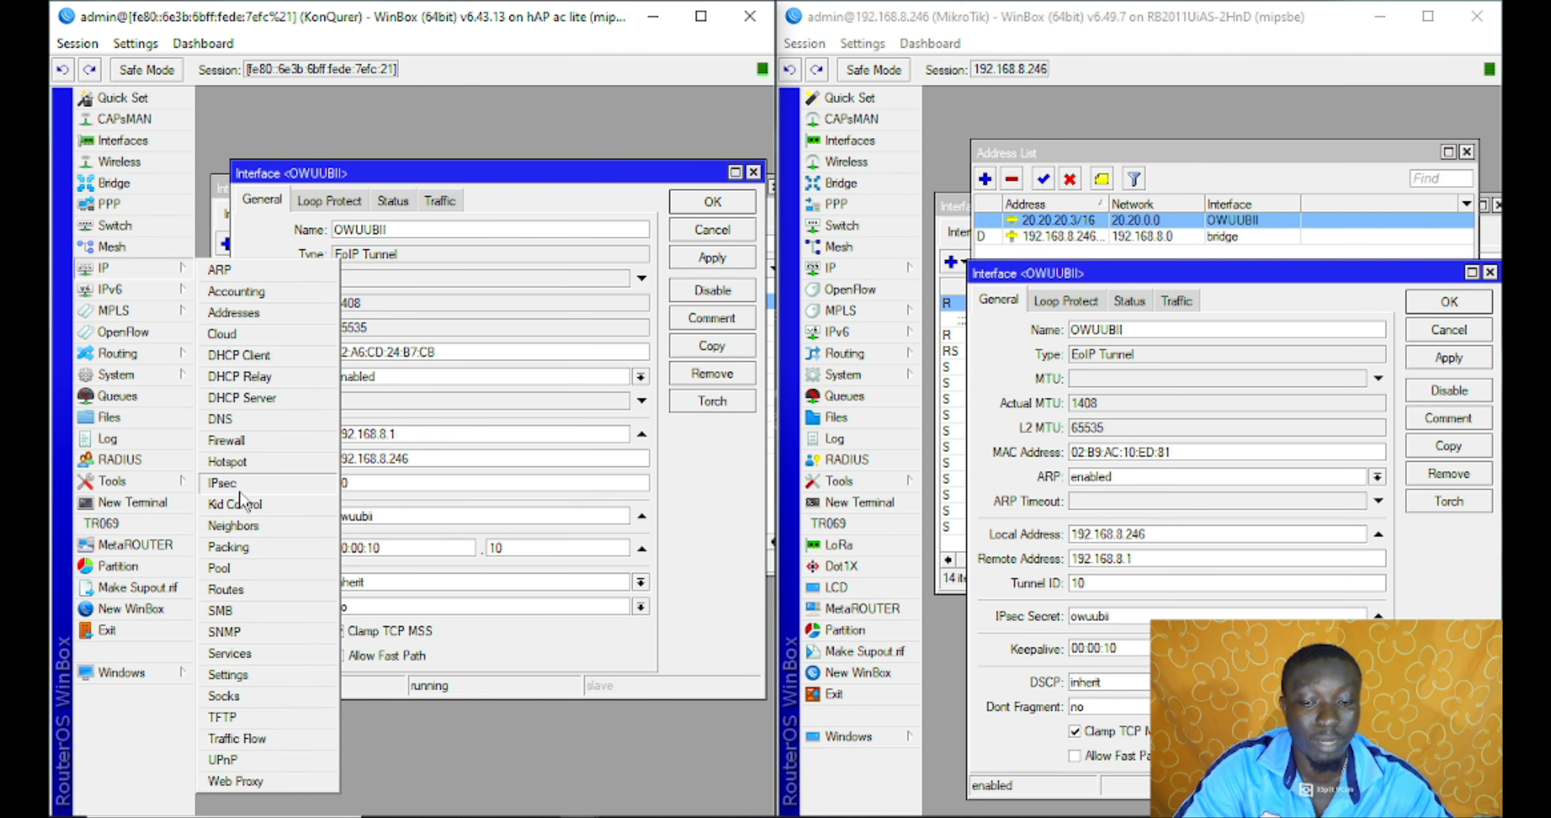
{"action": "left_click", "coordinate": [263, 589]}
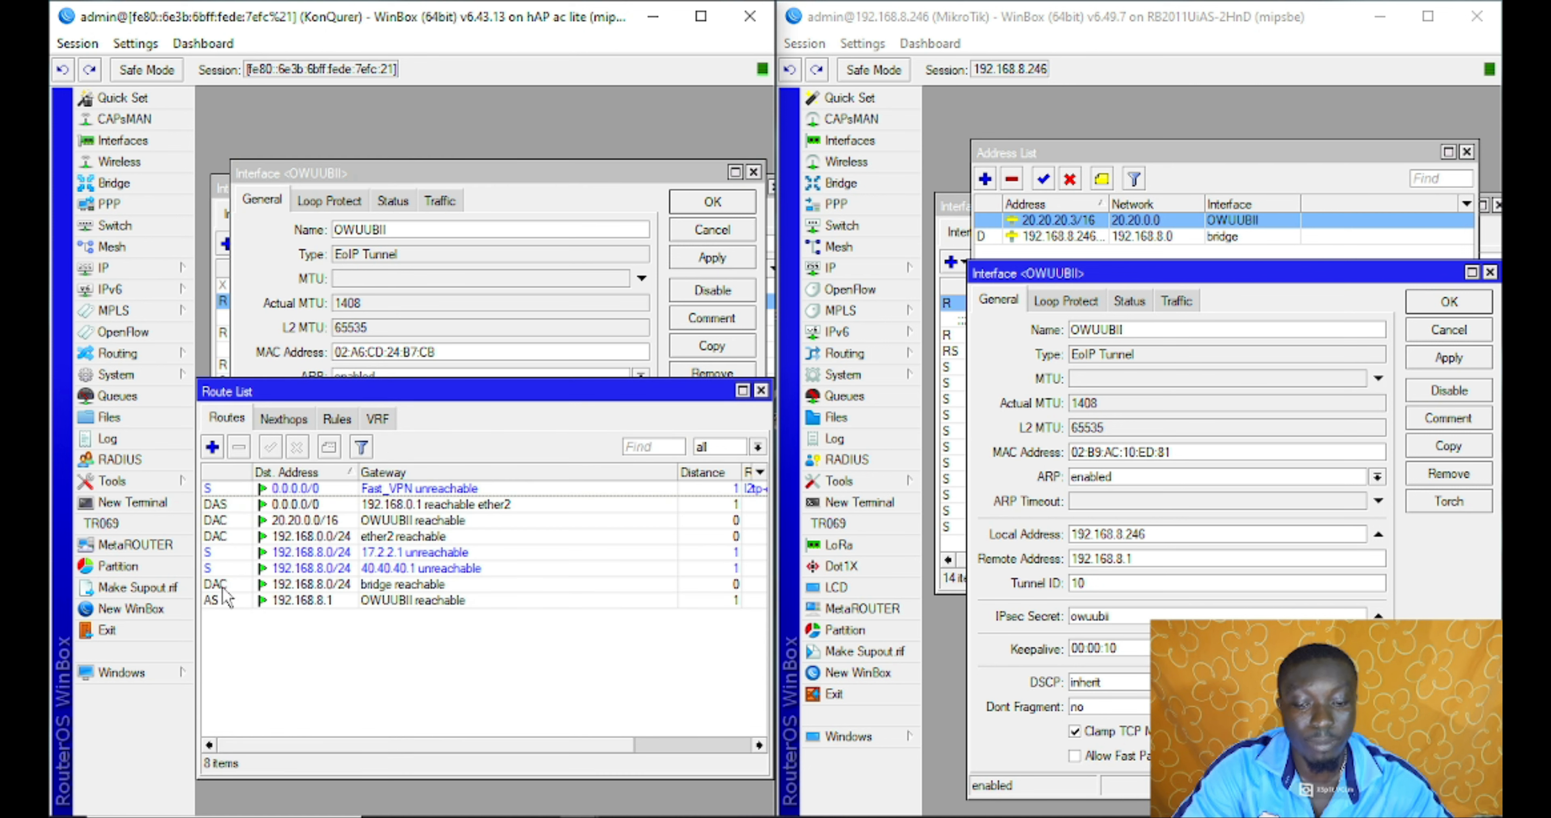
{"action": "left_click", "coordinate": [415, 601]}
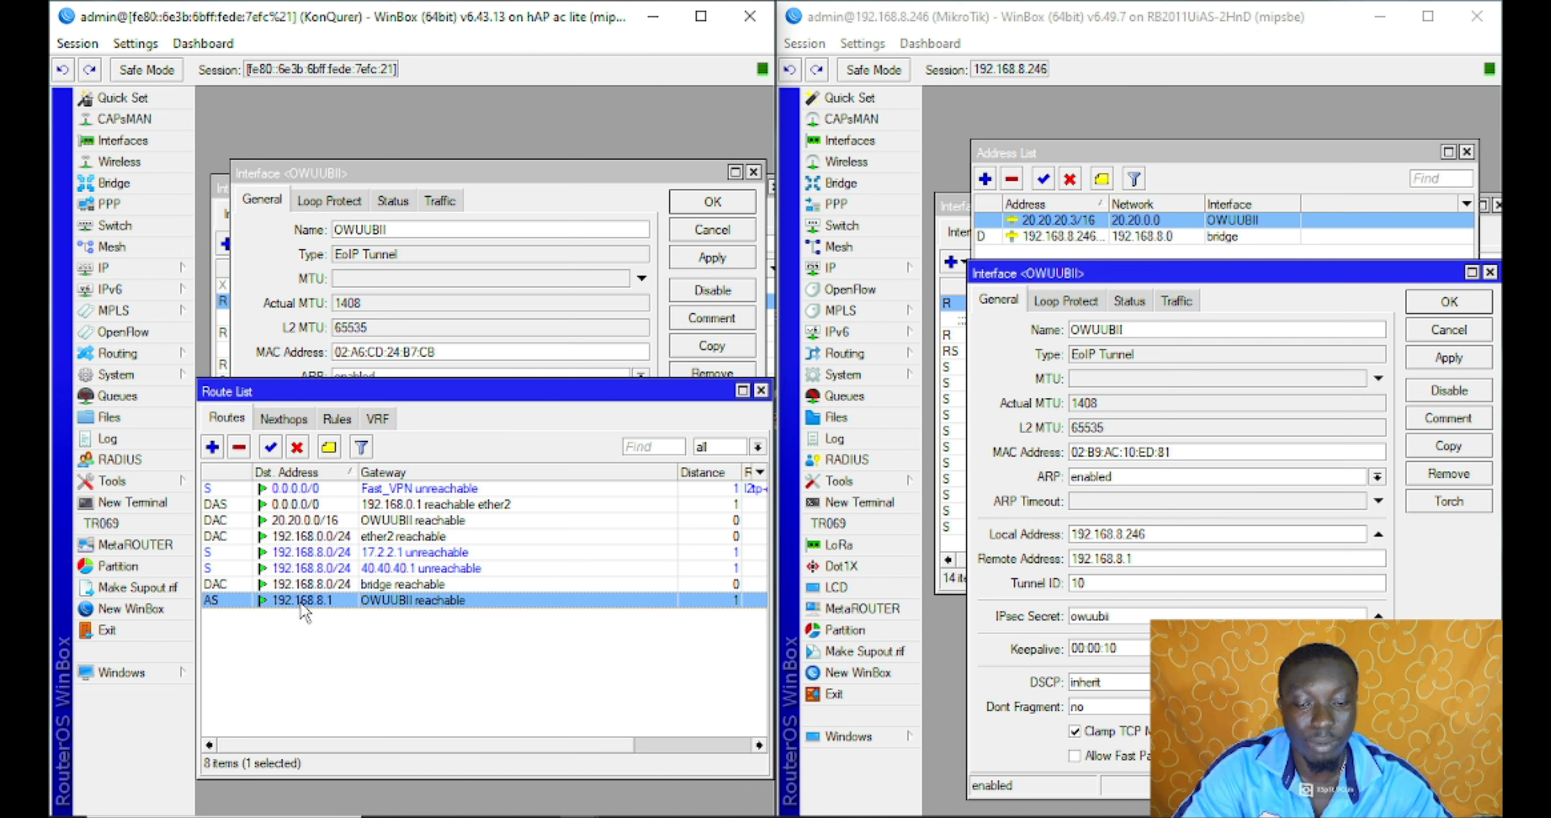
{"action": "left_click", "coordinate": [332, 521]}
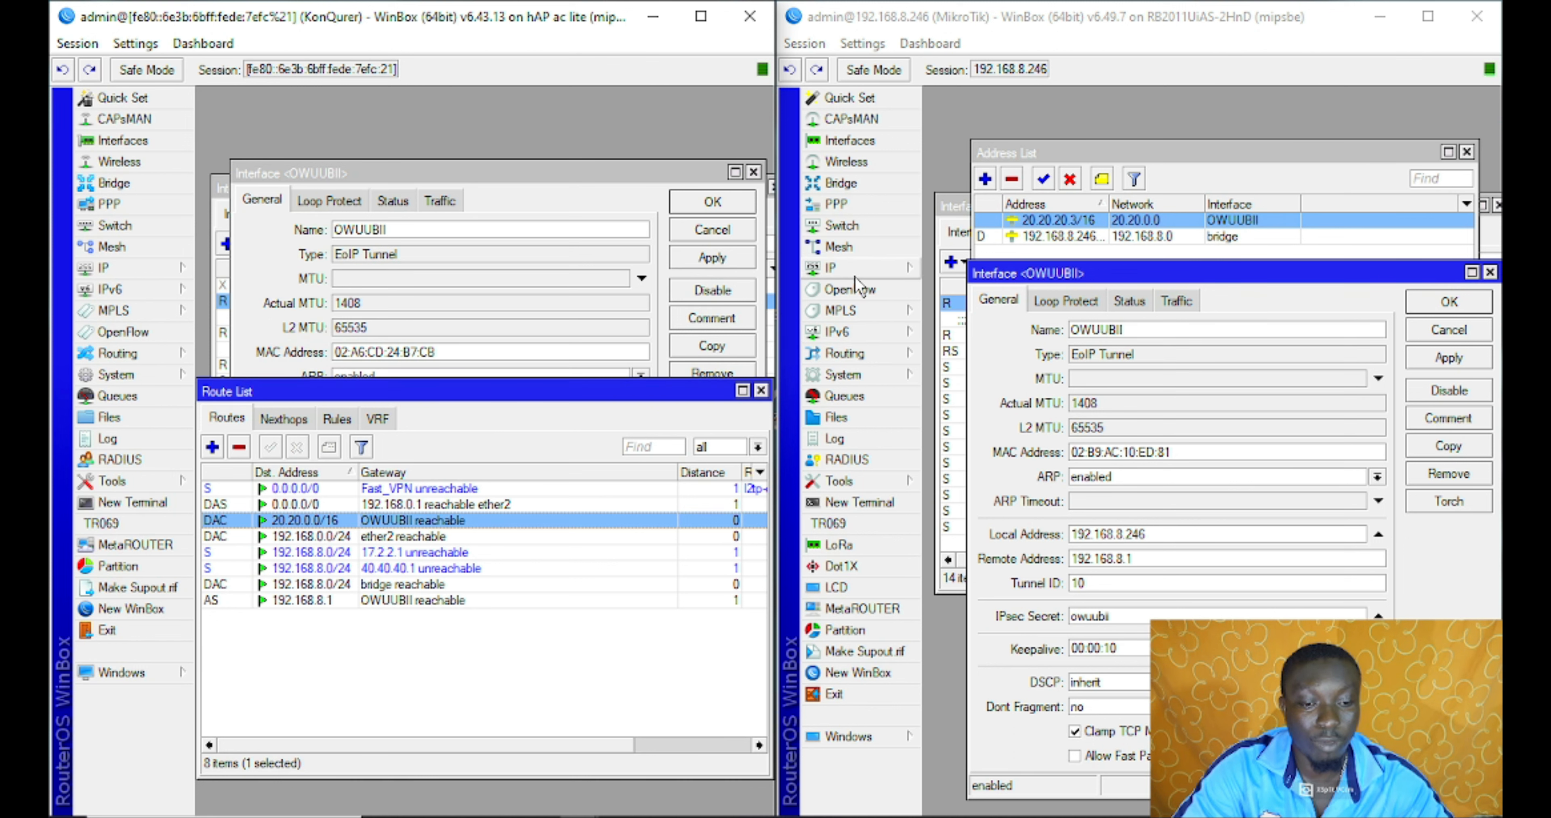
Open the second router's route list and select its 20.20.0.0/16 tunnel route
{"action": "left_click", "coordinate": [851, 264]}
{"action": "left_click", "coordinate": [983, 595]}
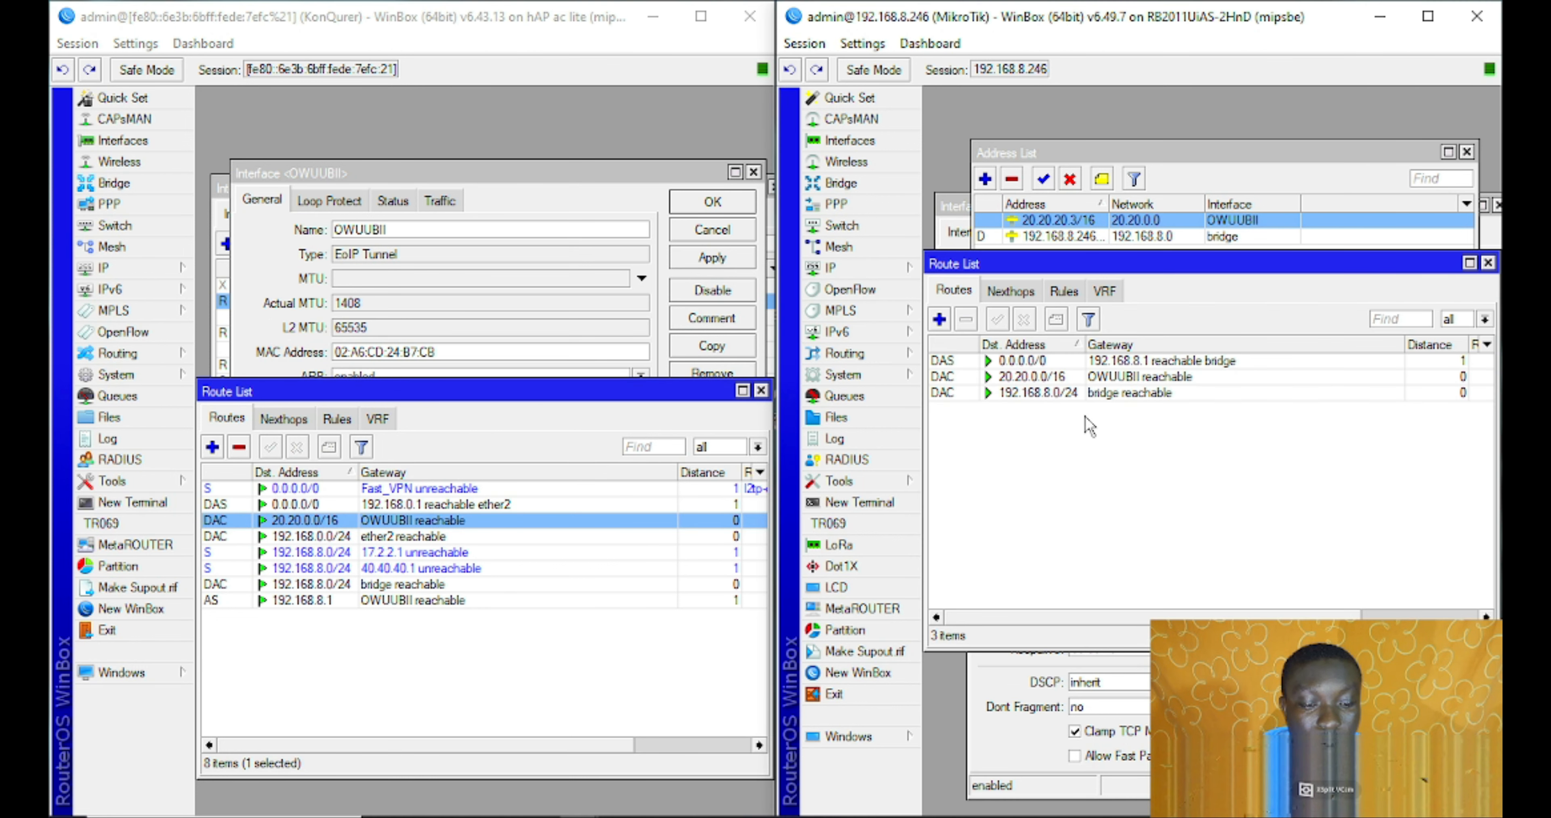
{"action": "left_click", "coordinate": [1099, 393]}
{"action": "left_click", "coordinate": [1110, 378]}
{"action": "left_click", "coordinate": [1110, 395]}
{"action": "left_click", "coordinate": [1111, 378]}
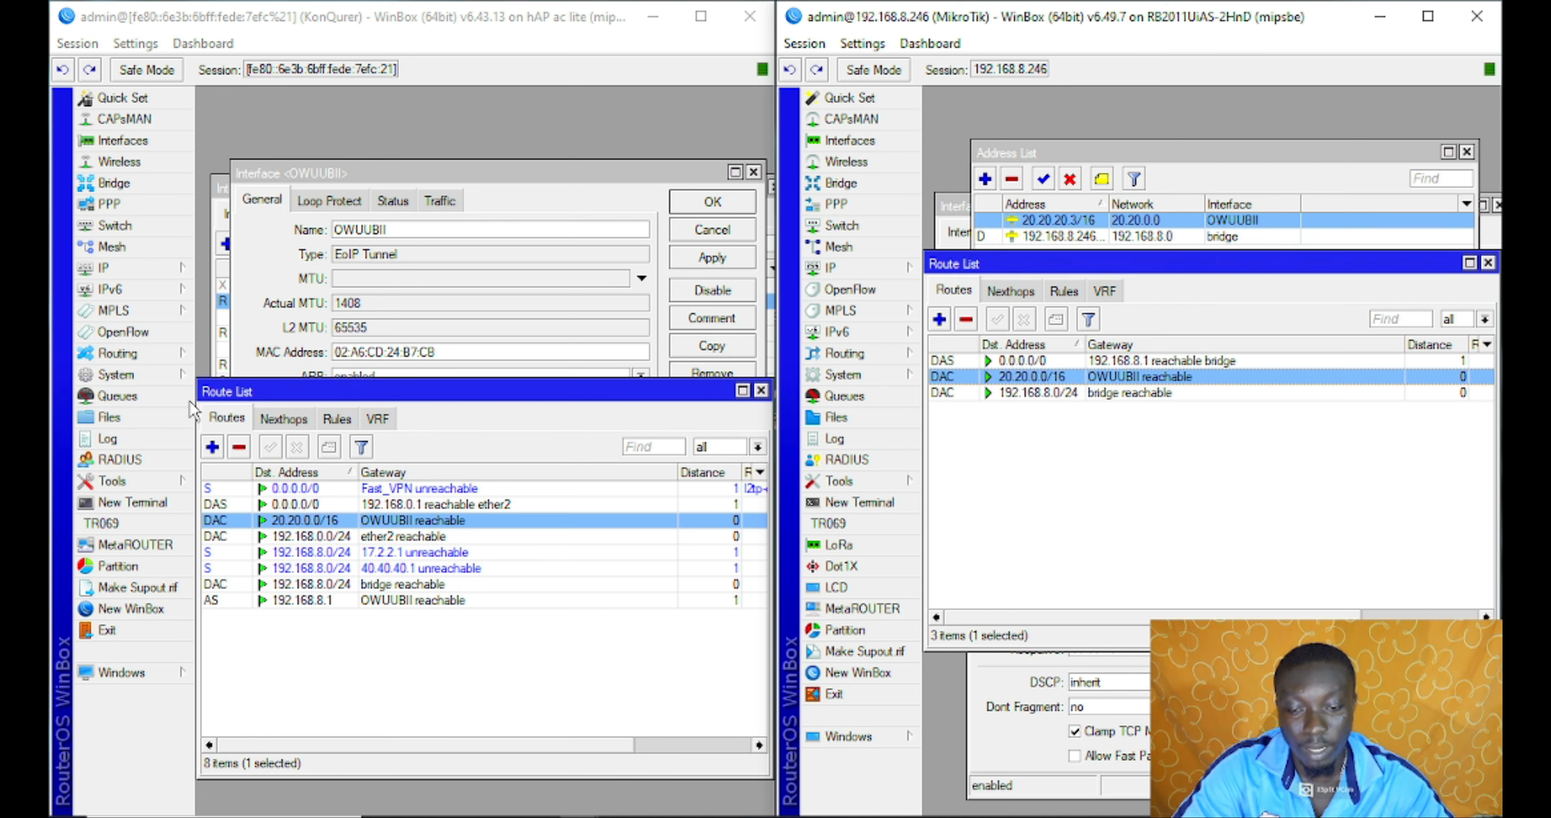
{"action": "left_click", "coordinate": [130, 503]}
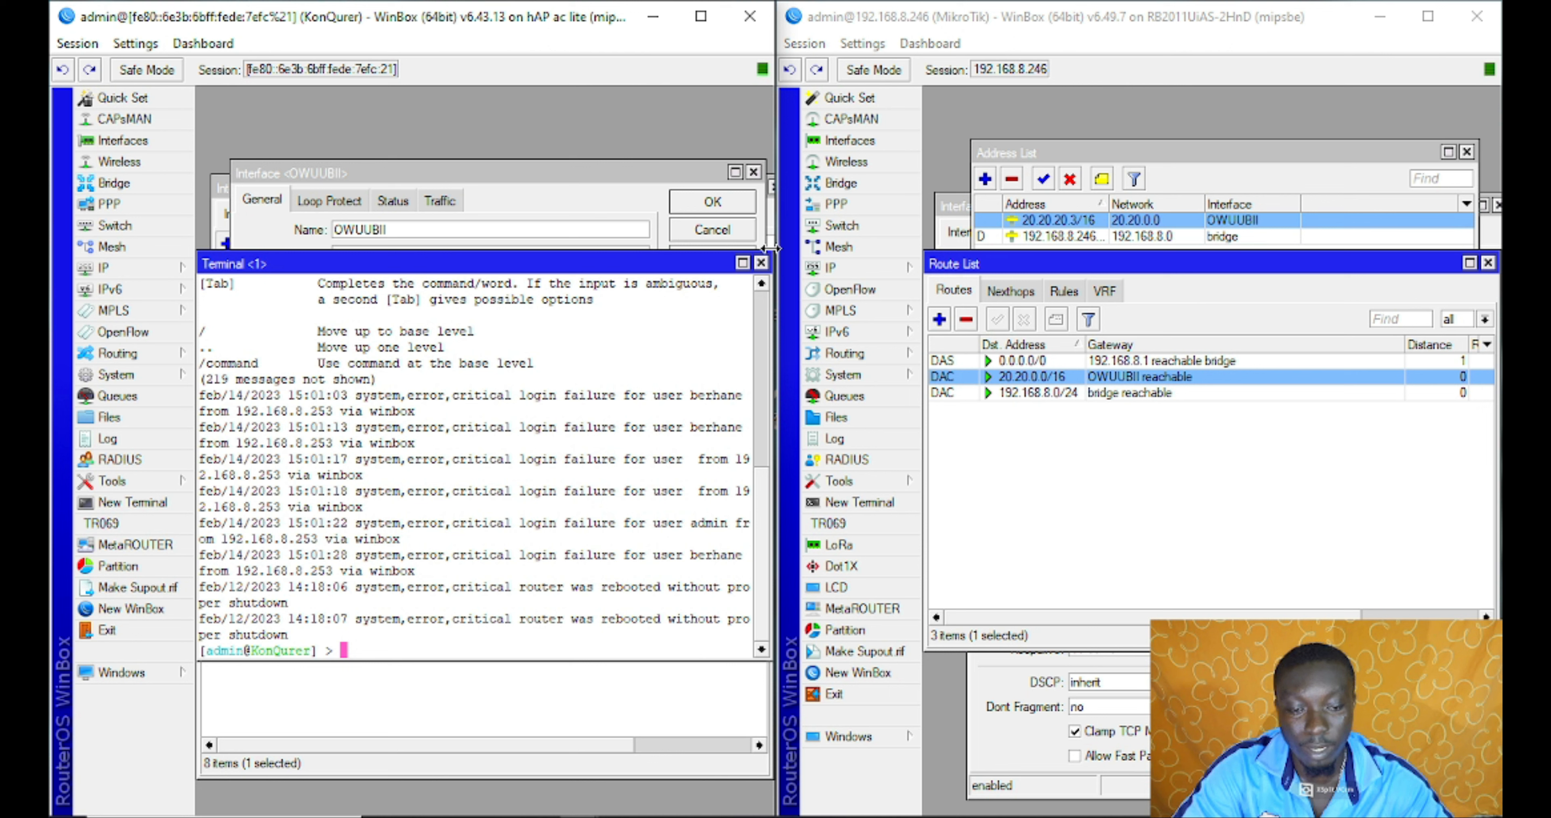
{"action": "left_click", "coordinate": [761, 263]}
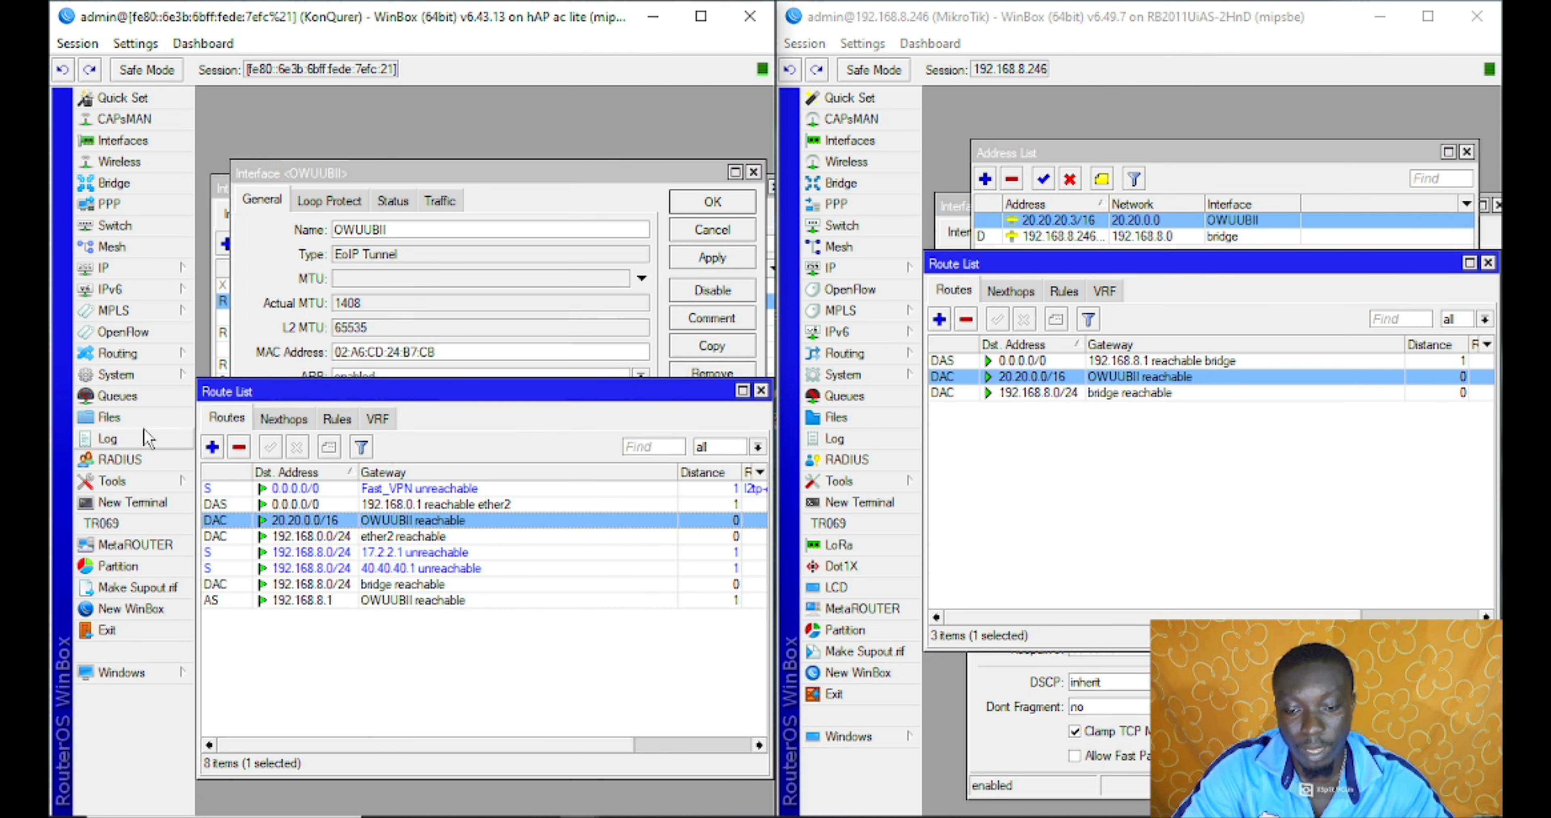
Open the Ping tool on the first router and close both routers' route lists
{"action": "left_click", "coordinate": [147, 484]}
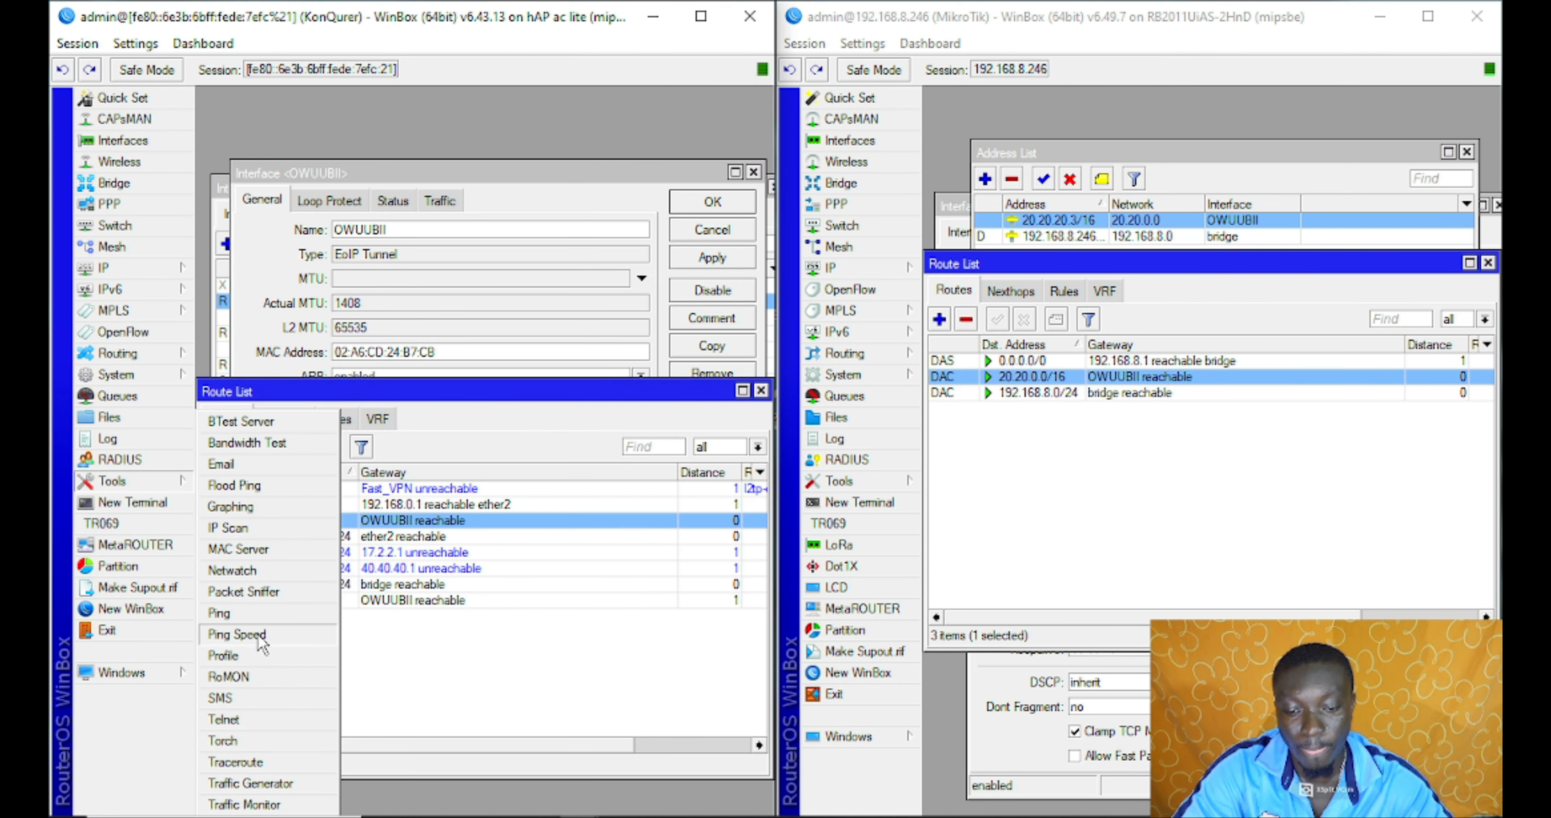
{"action": "left_click", "coordinate": [229, 611]}
{"action": "left_click_drag", "start_coordinate": [492, 103], "coordinate": [457, 273]}
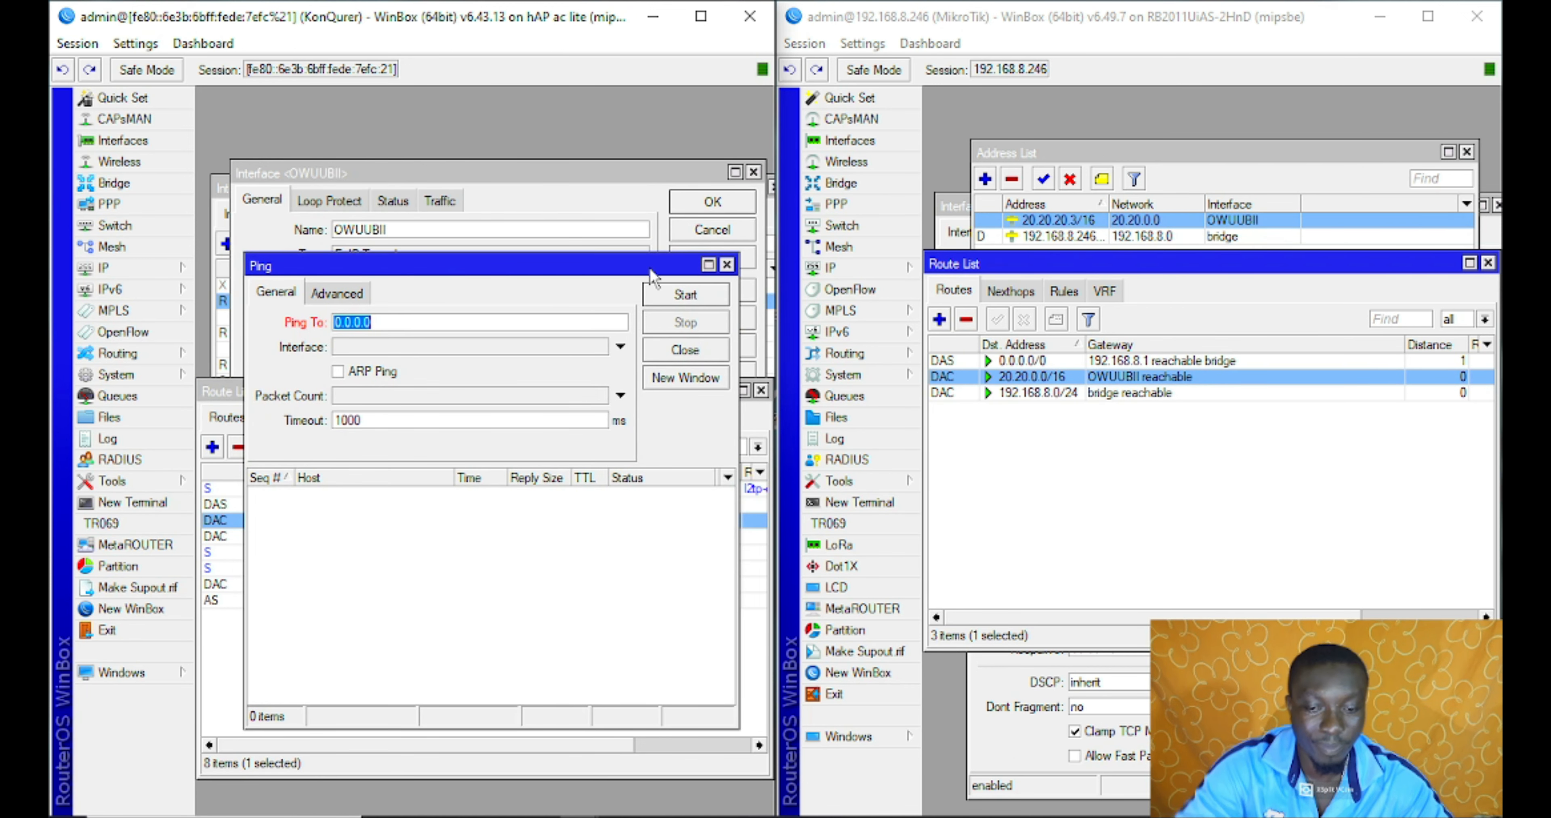
{"action": "left_click", "coordinate": [226, 392]}
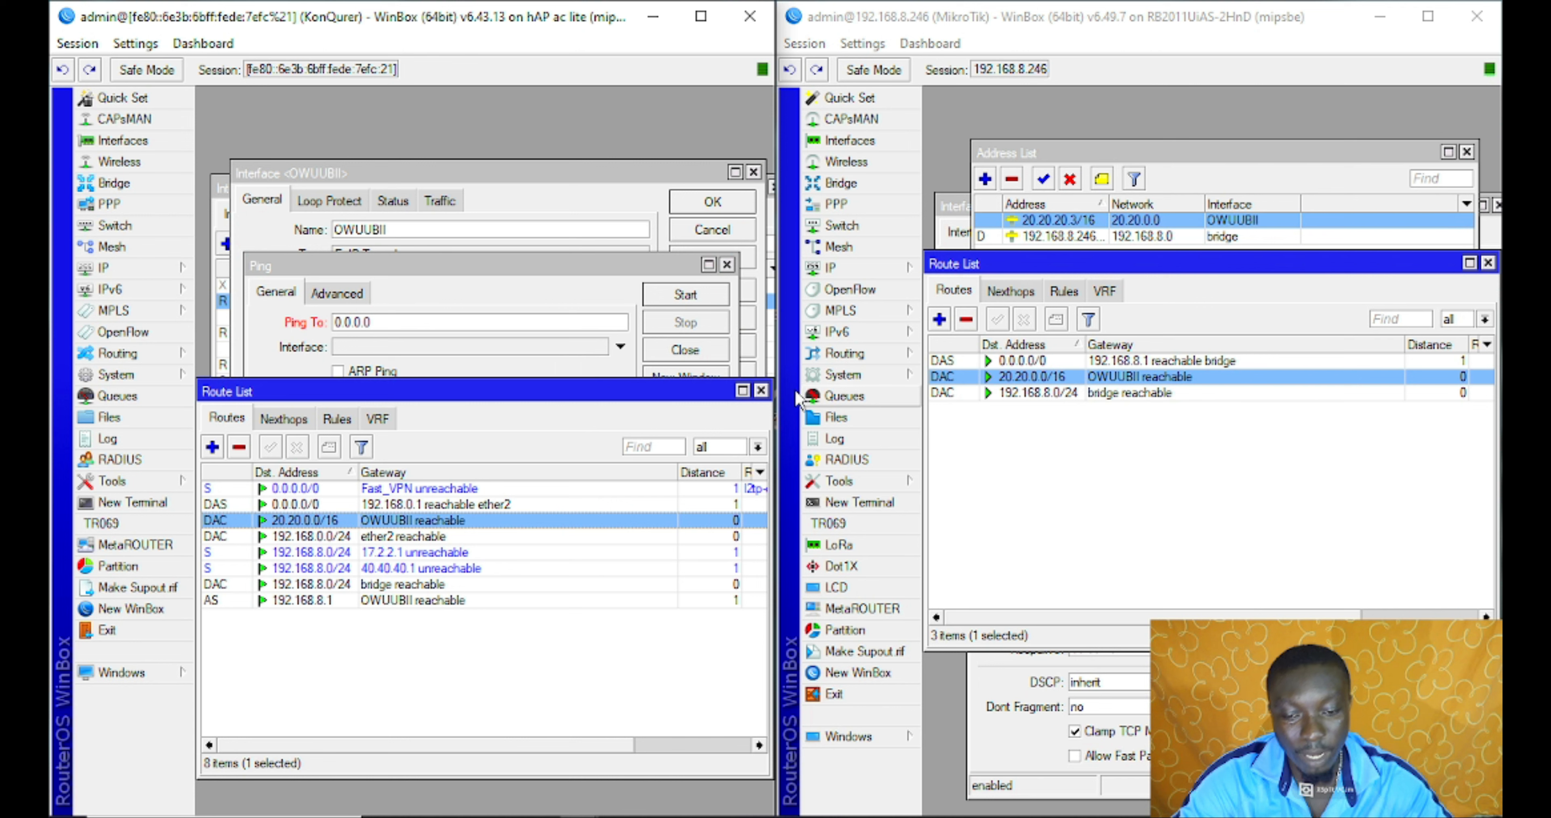
{"action": "left_click", "coordinate": [761, 391]}
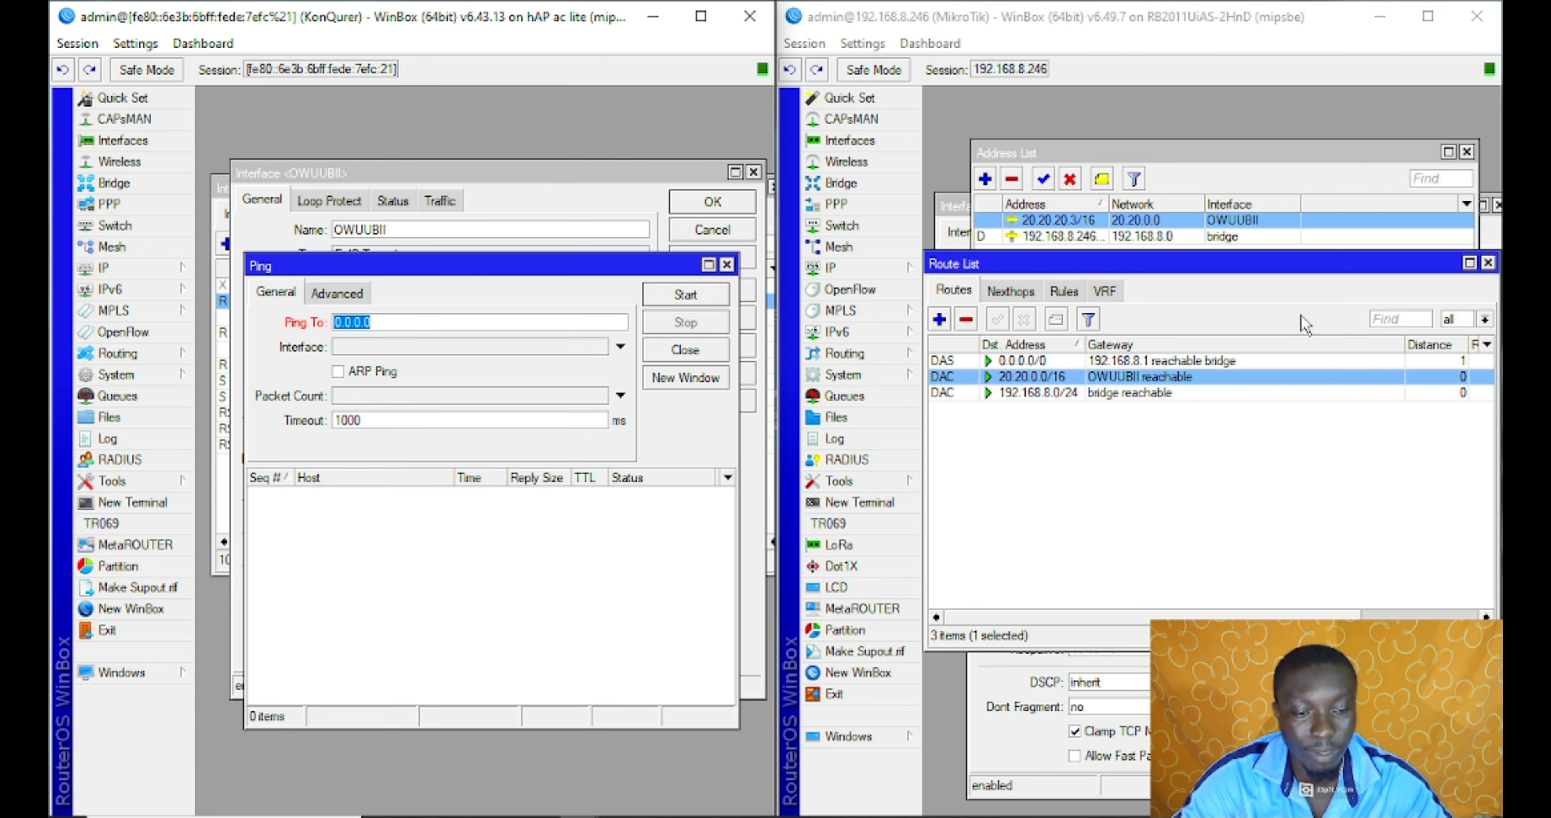
{"action": "left_click", "coordinate": [1488, 264]}
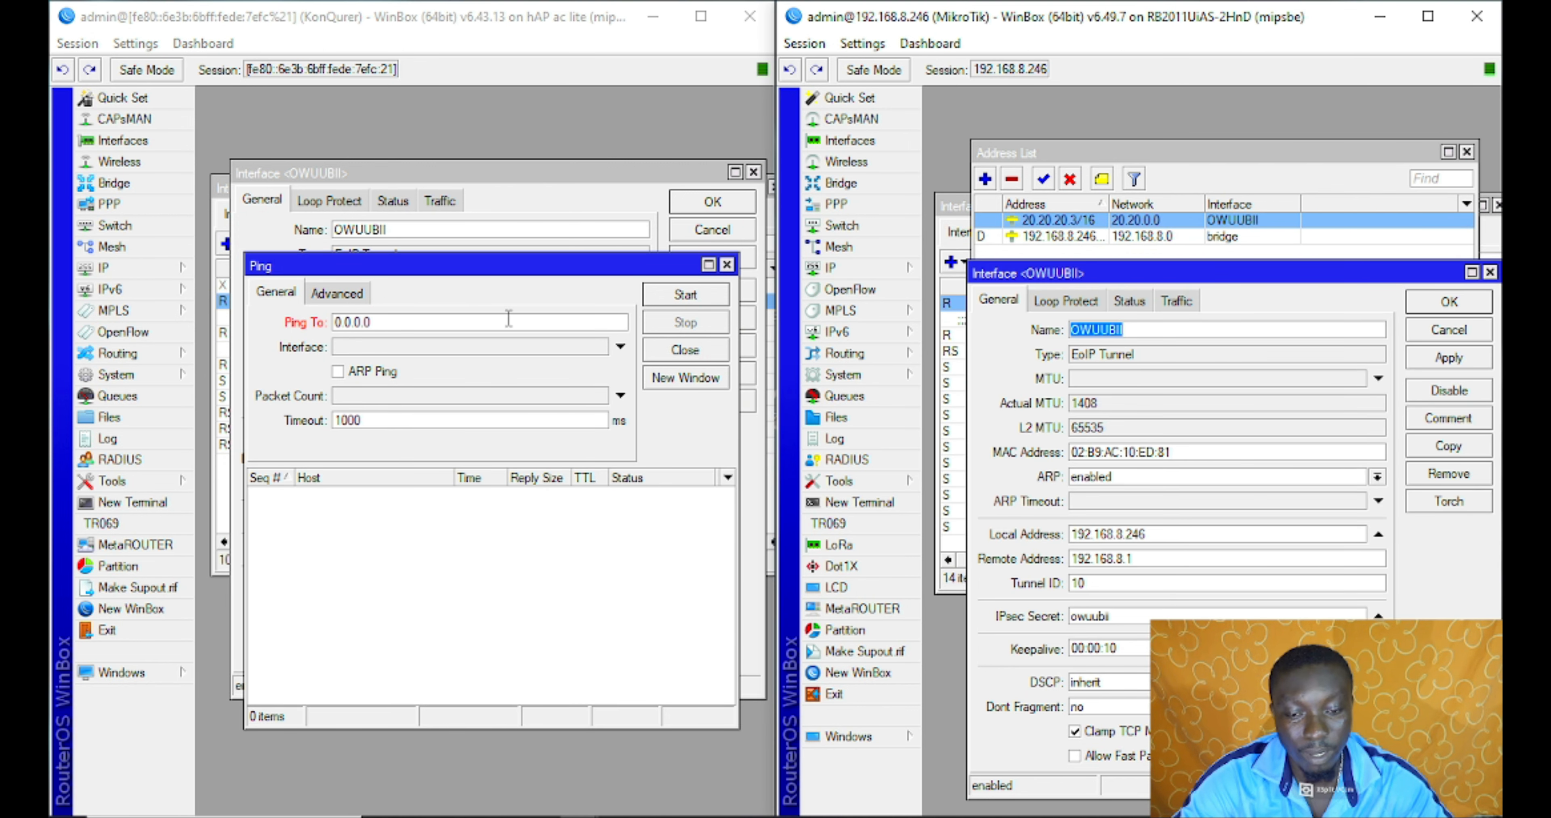
Confirm the tunnel settings dialog and bring both routers' address lists forward beside the Ping tool
{"action": "left_click_drag", "start_coordinate": [521, 322], "coordinate": [234, 319]}
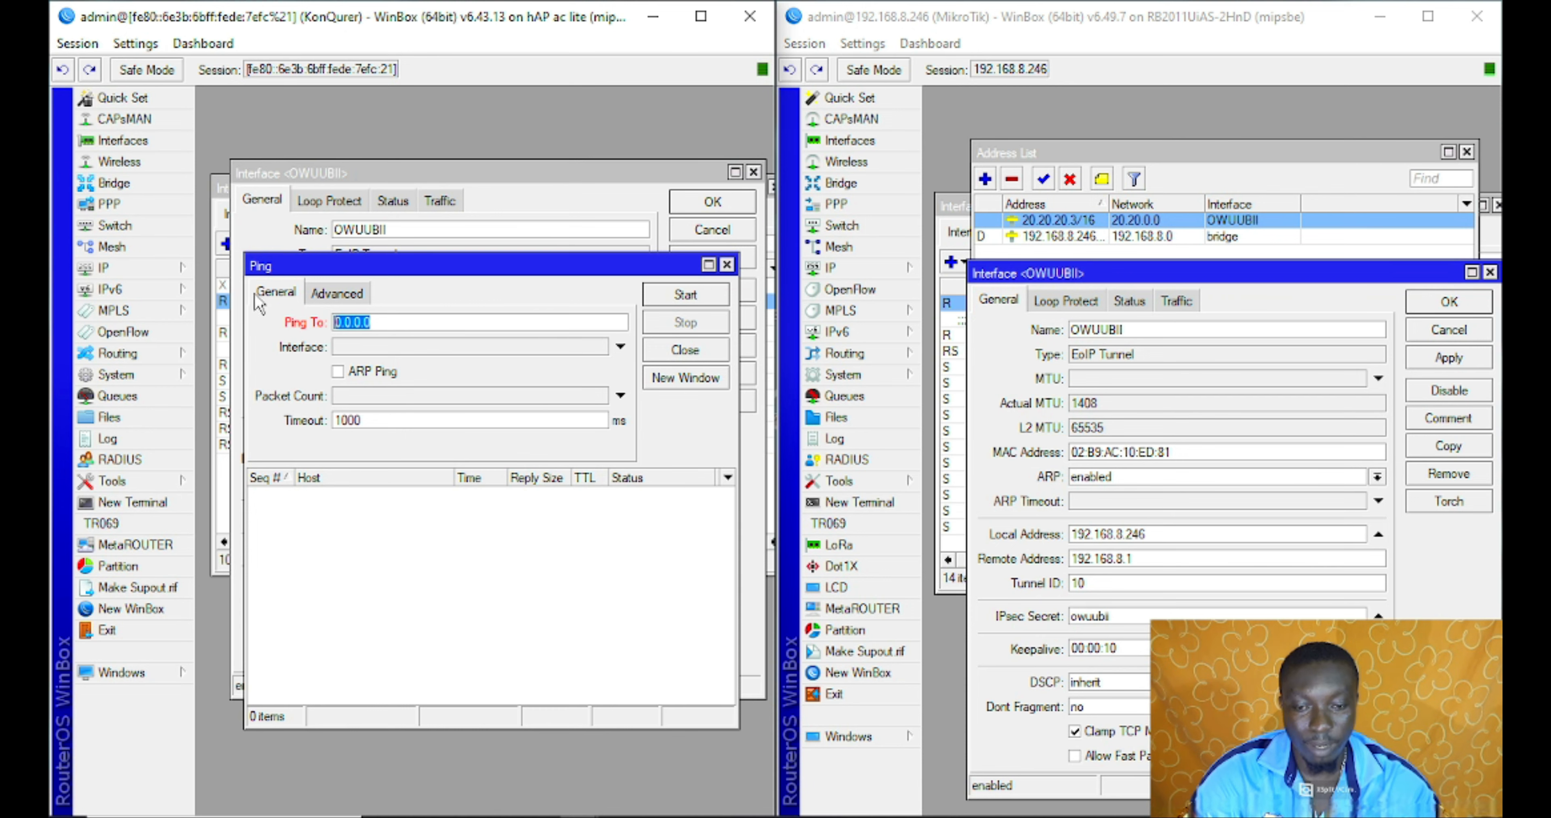
{"action": "left_click_drag", "start_coordinate": [320, 257], "coordinate": [323, 461]}
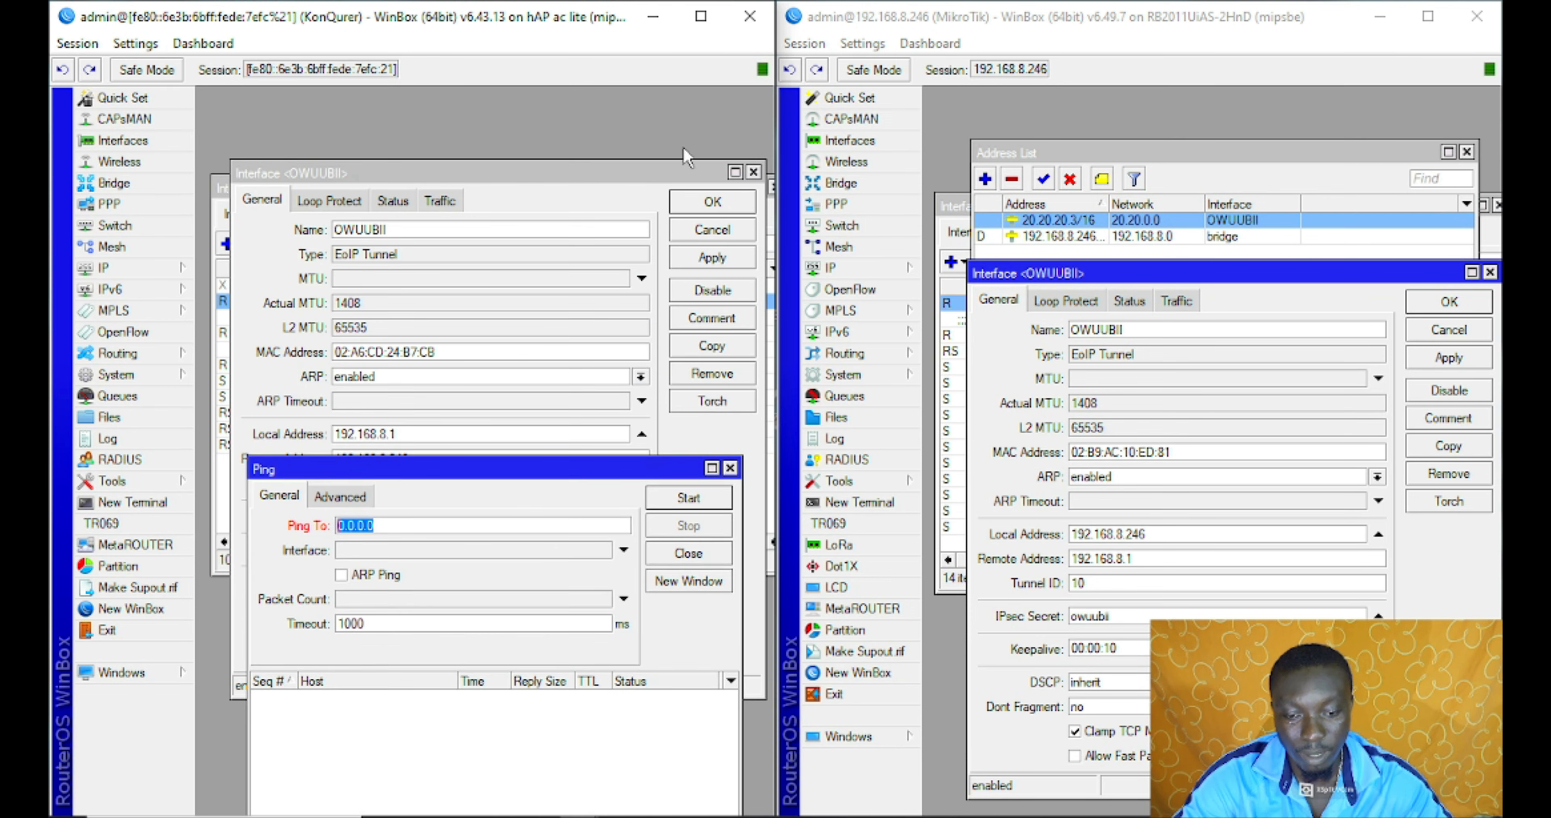
{"action": "left_click", "coordinate": [712, 201]}
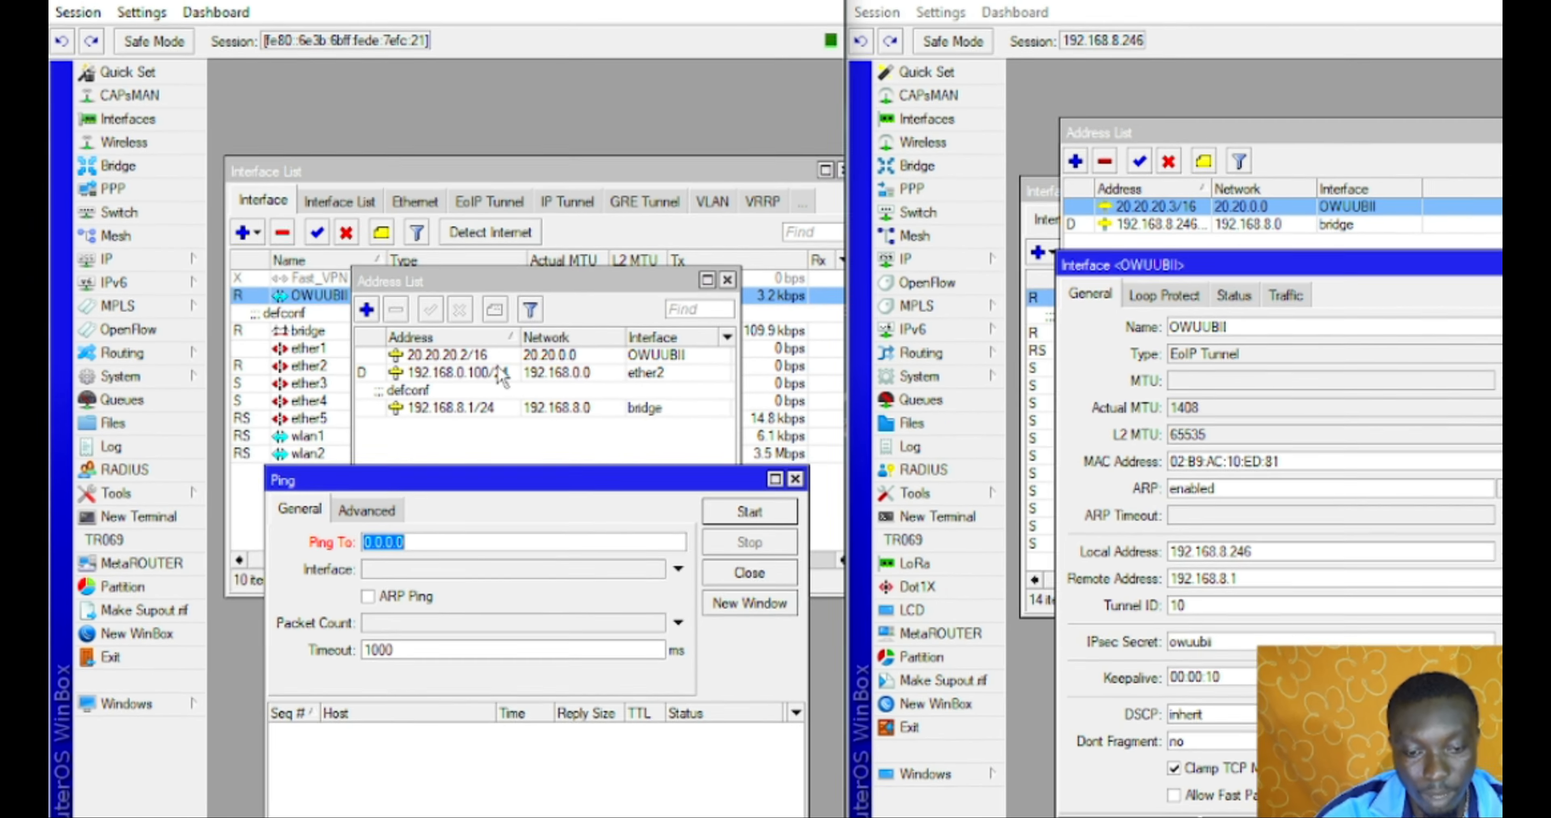
{"action": "left_click", "coordinate": [437, 356]}
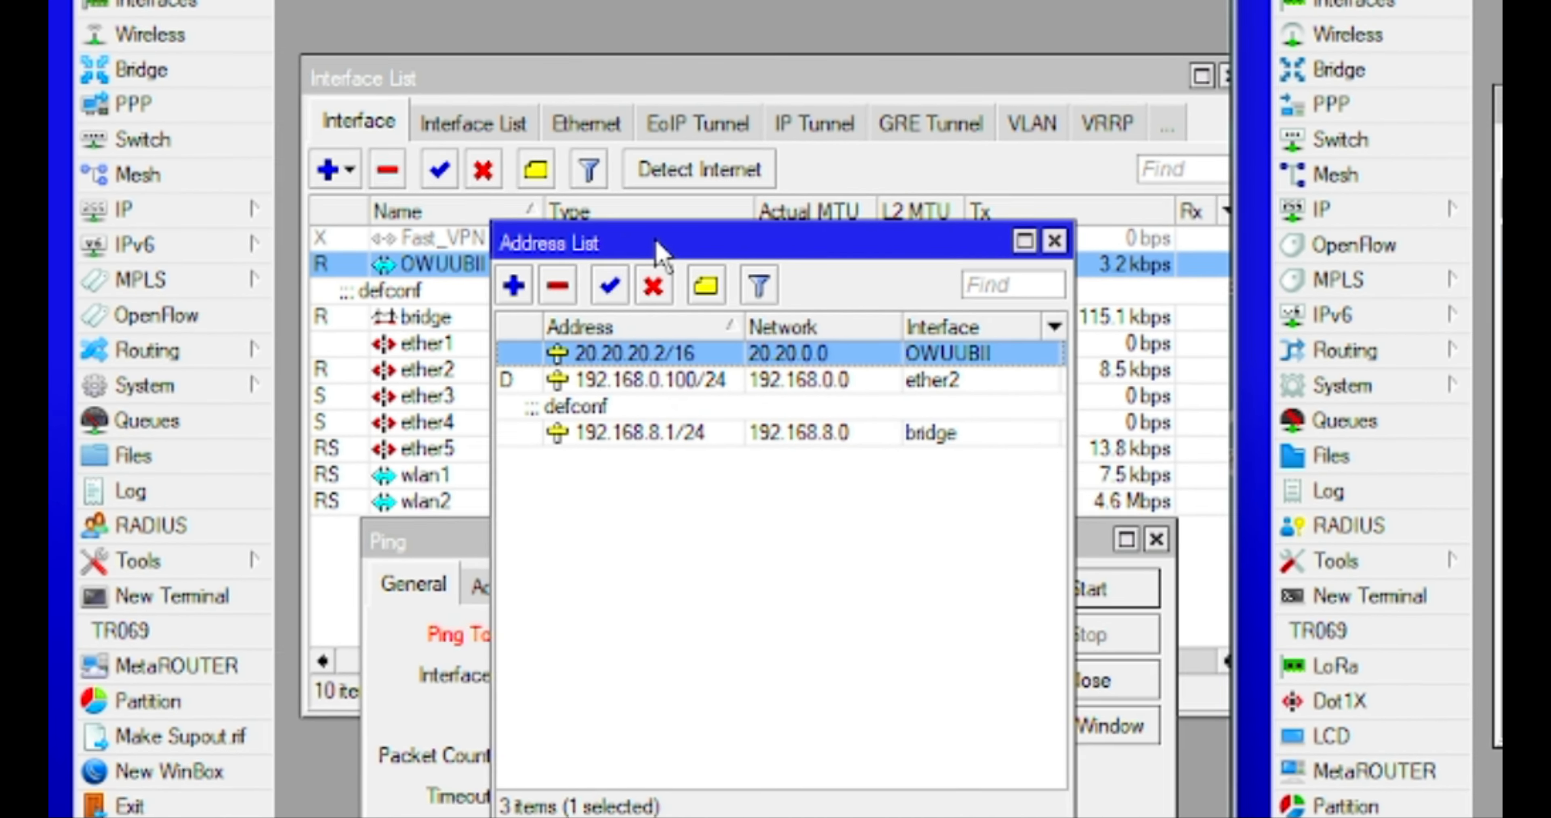
{"action": "left_click_drag", "start_coordinate": [661, 253], "coordinate": [527, 3]}
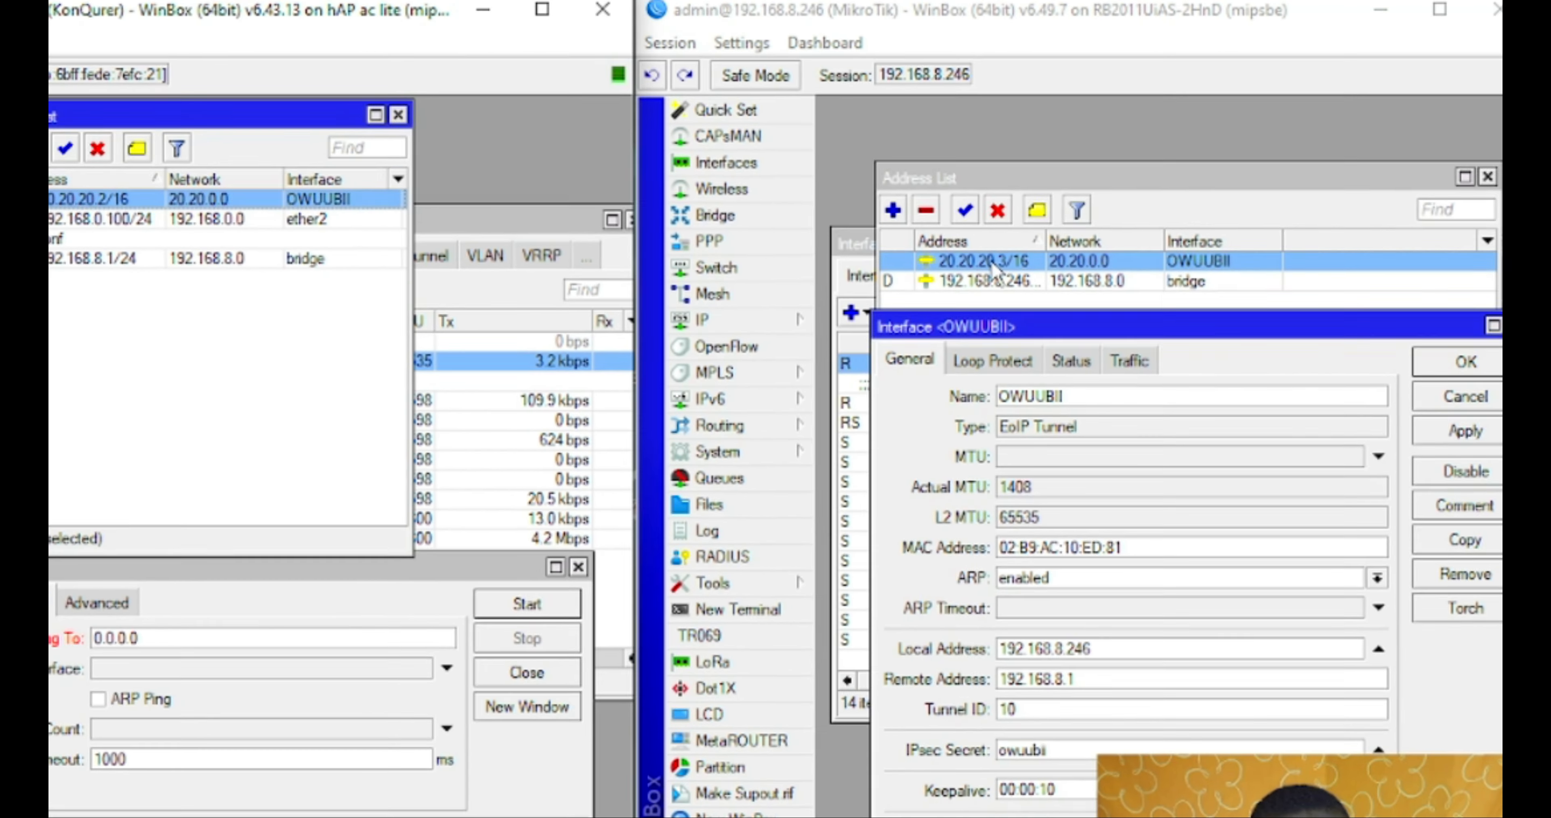
{"action": "left_click", "coordinate": [1004, 255]}
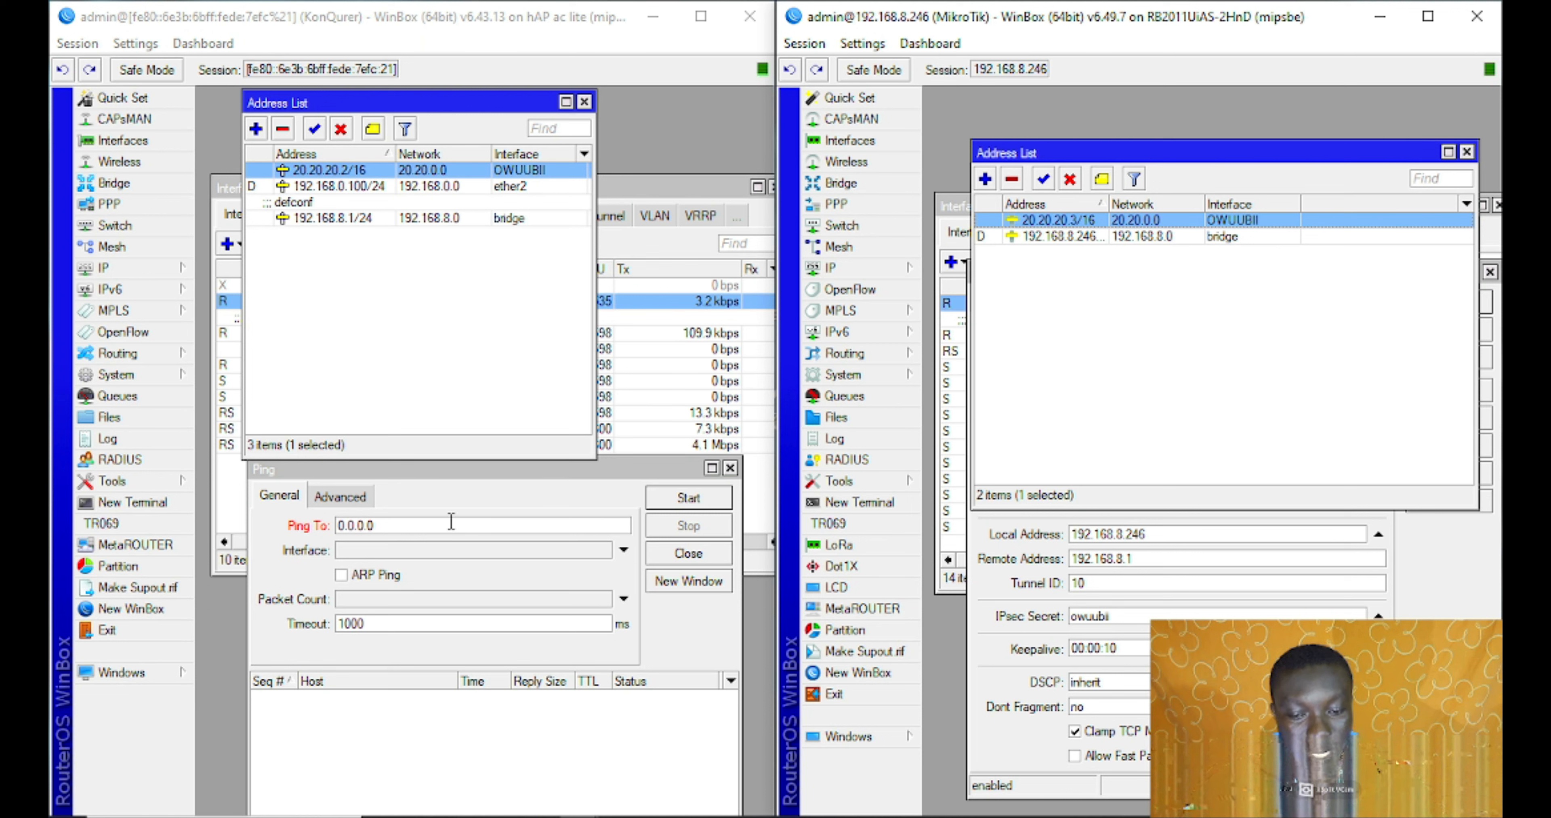
{"action": "left_click", "coordinate": [452, 521]}
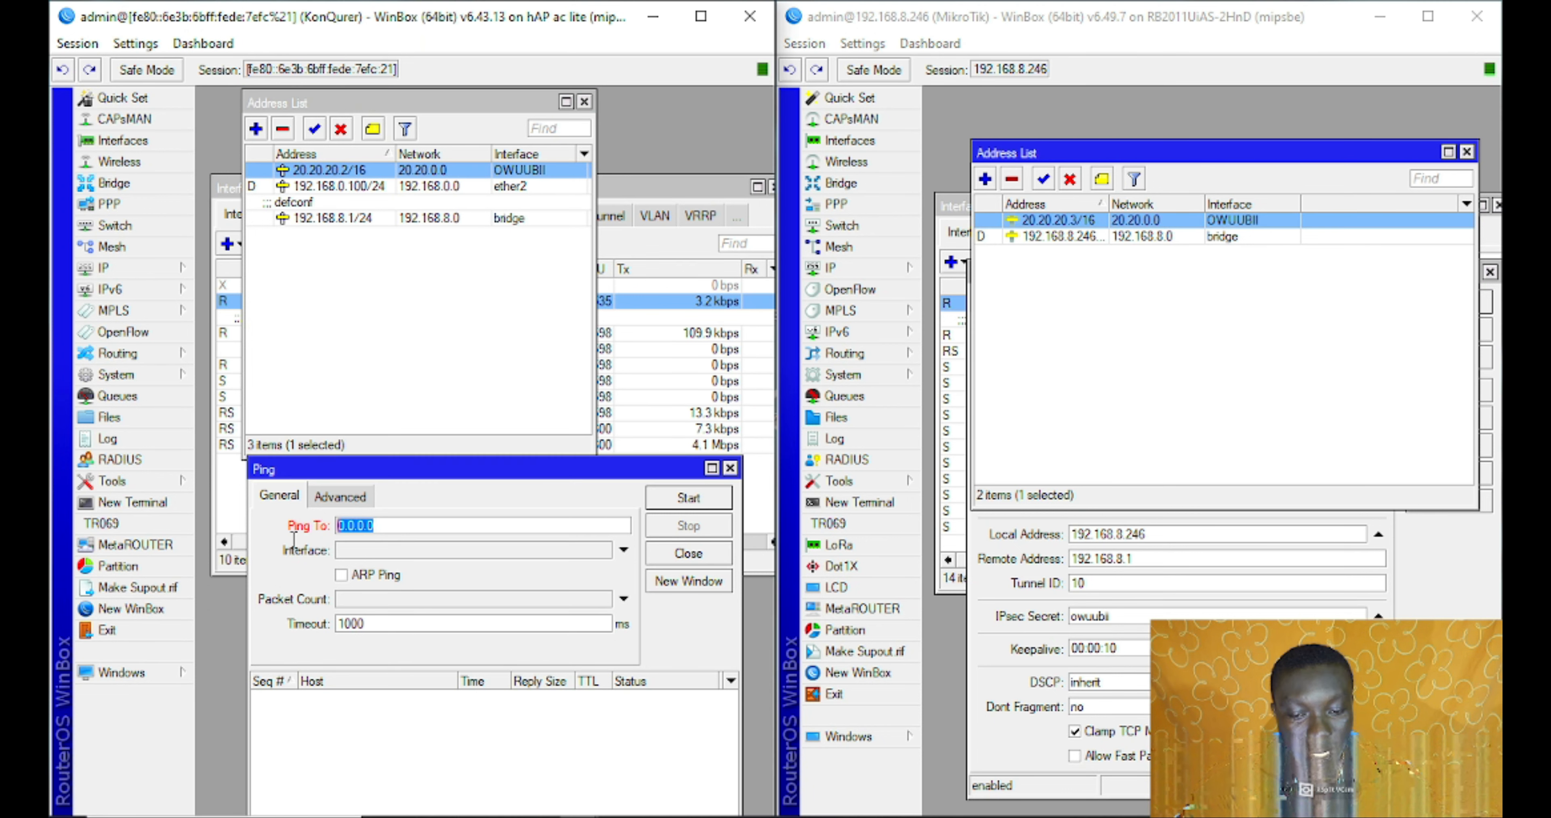
Ping 20.20.20.3 from the first router and stop once replies show 0% packet loss
{"action": "type", "text": "20.20."}
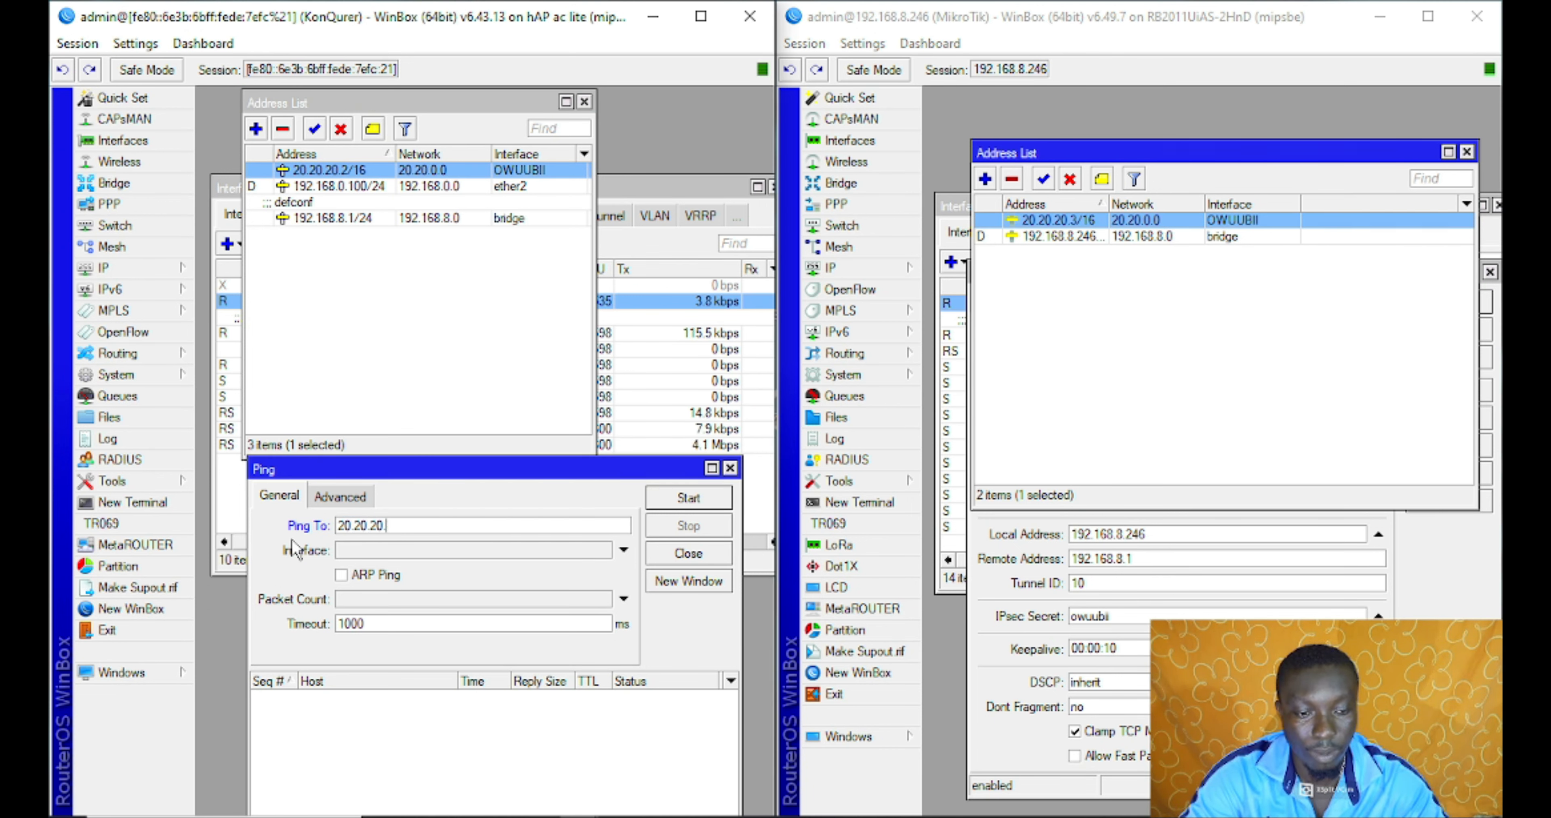
{"action": "key", "text": "Return"}
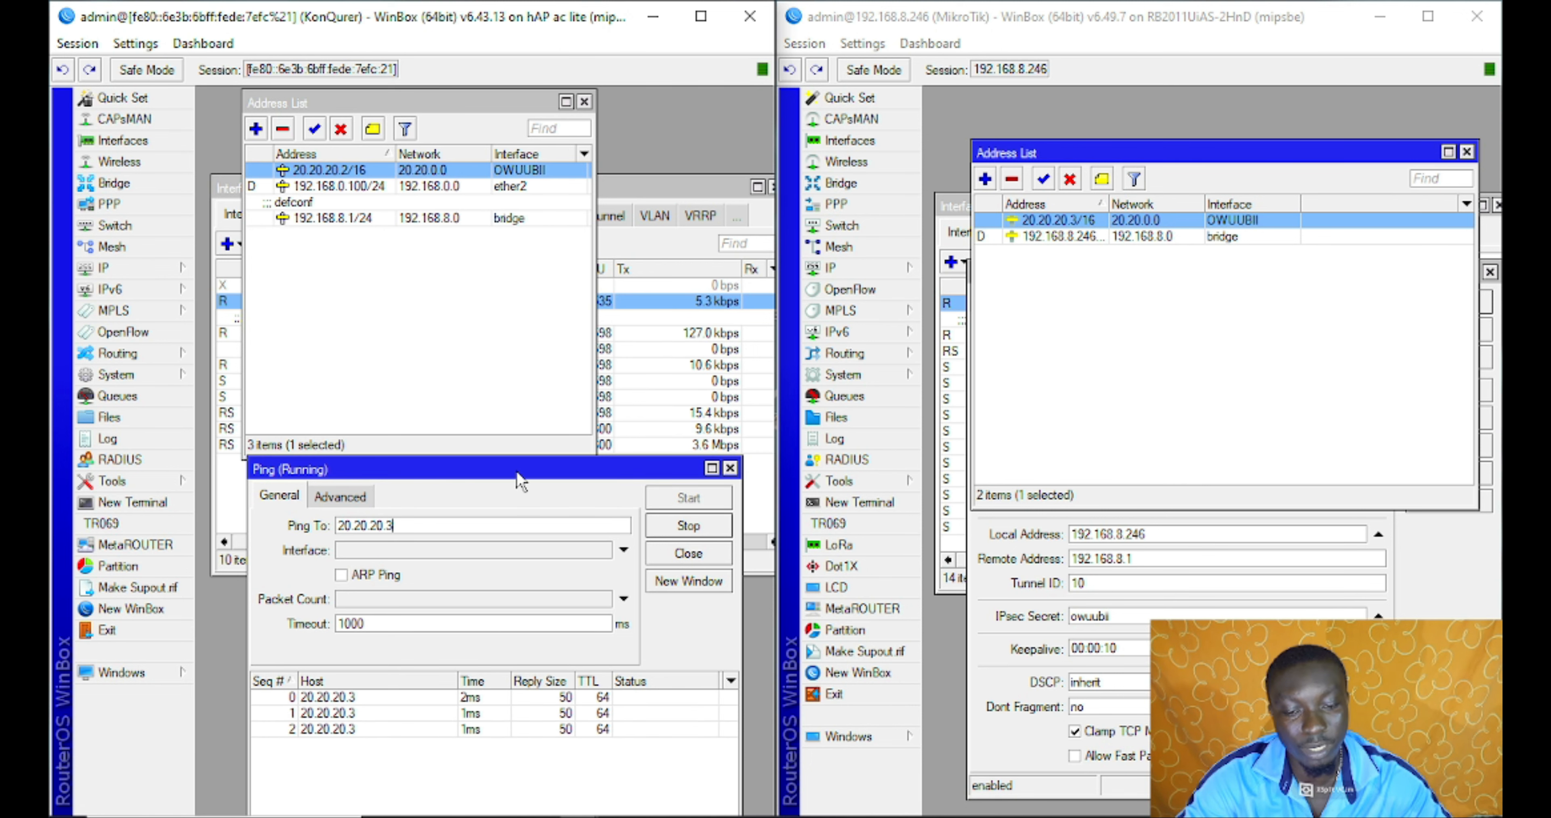
{"action": "left_click_drag", "start_coordinate": [519, 482], "coordinate": [514, 228]}
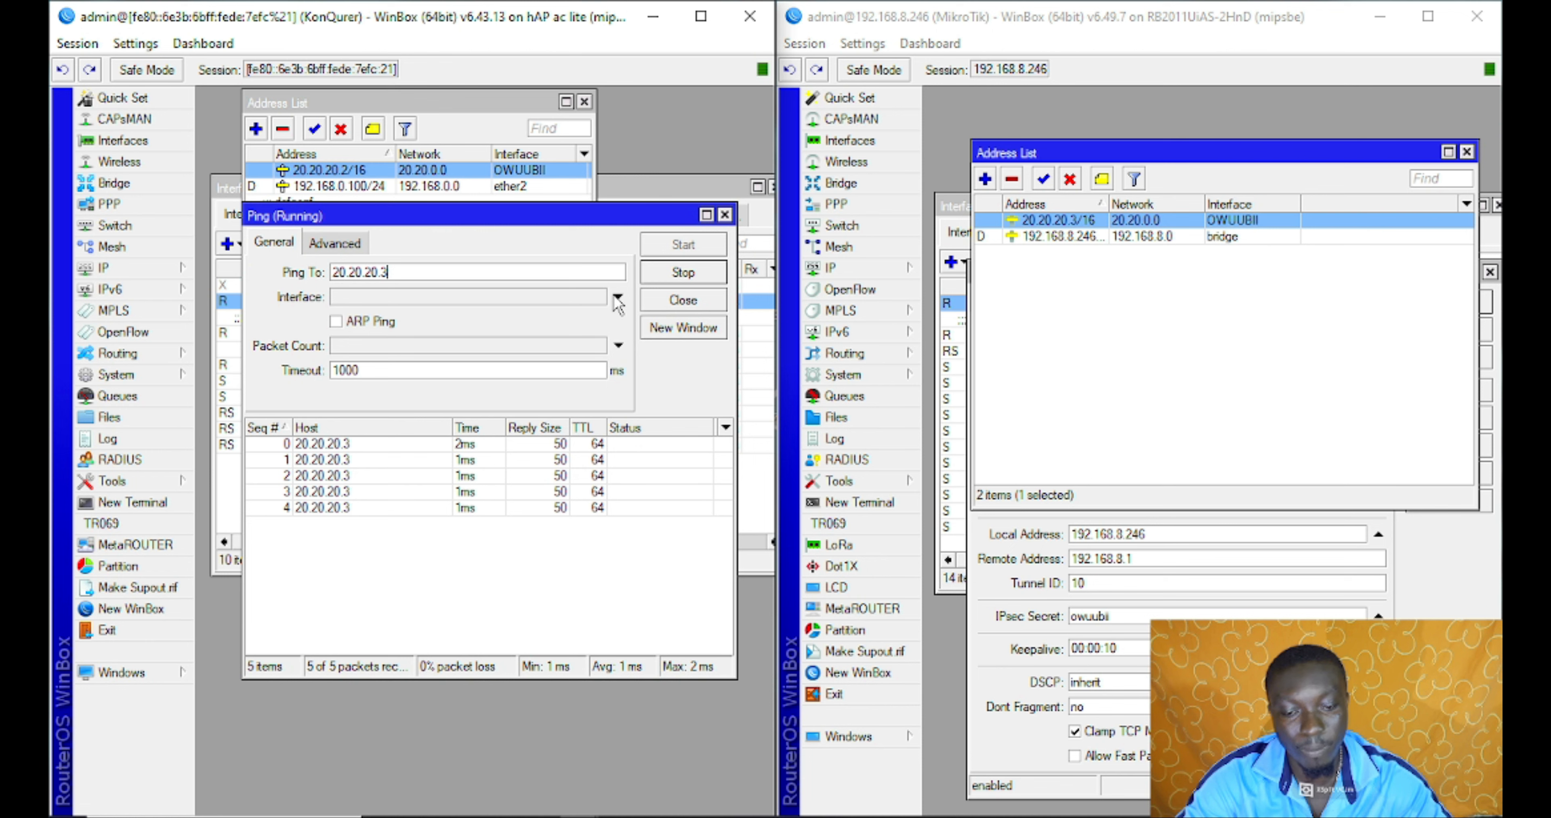
{"action": "left_click", "coordinate": [674, 275]}
Open New WinBox targeting 20.20.20.3, then stop and close the Ping window
{"action": "left_click", "coordinate": [118, 610]}
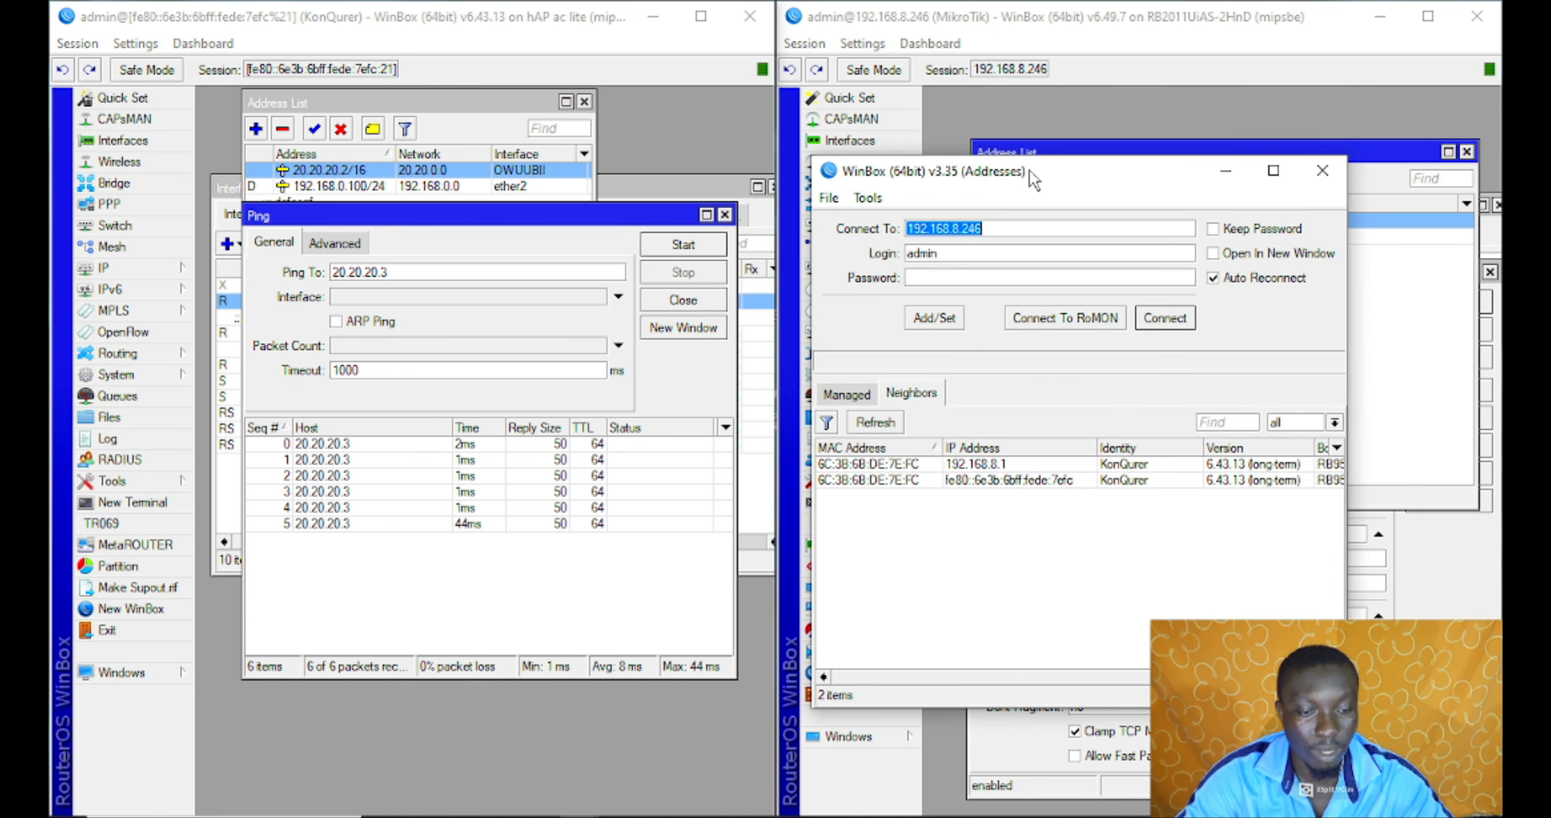
{"action": "left_click_drag", "start_coordinate": [1032, 178], "coordinate": [487, 165]}
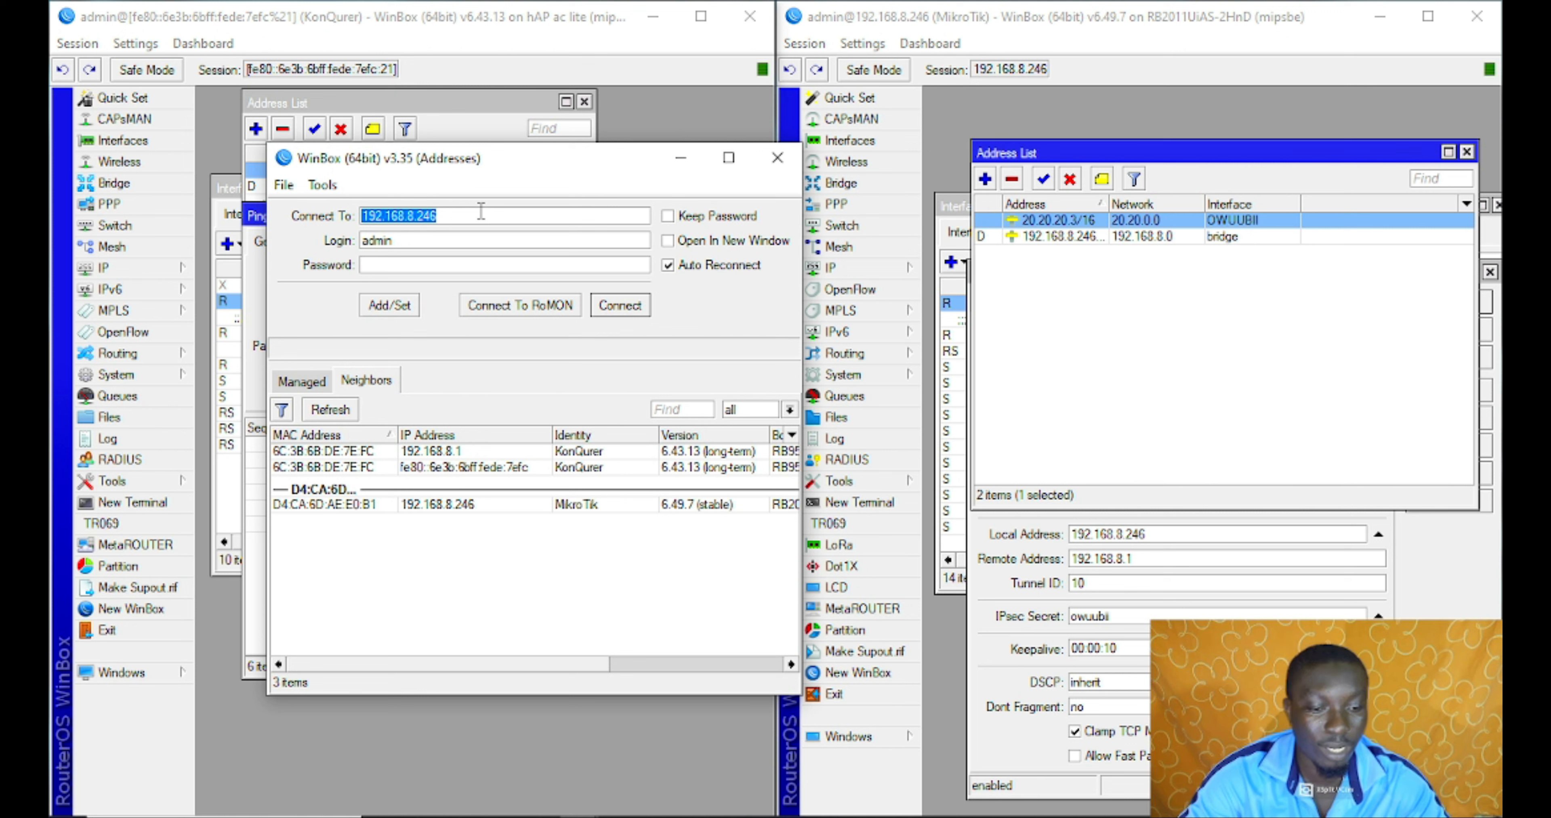
{"action": "type", "text": "20.20.20.3"}
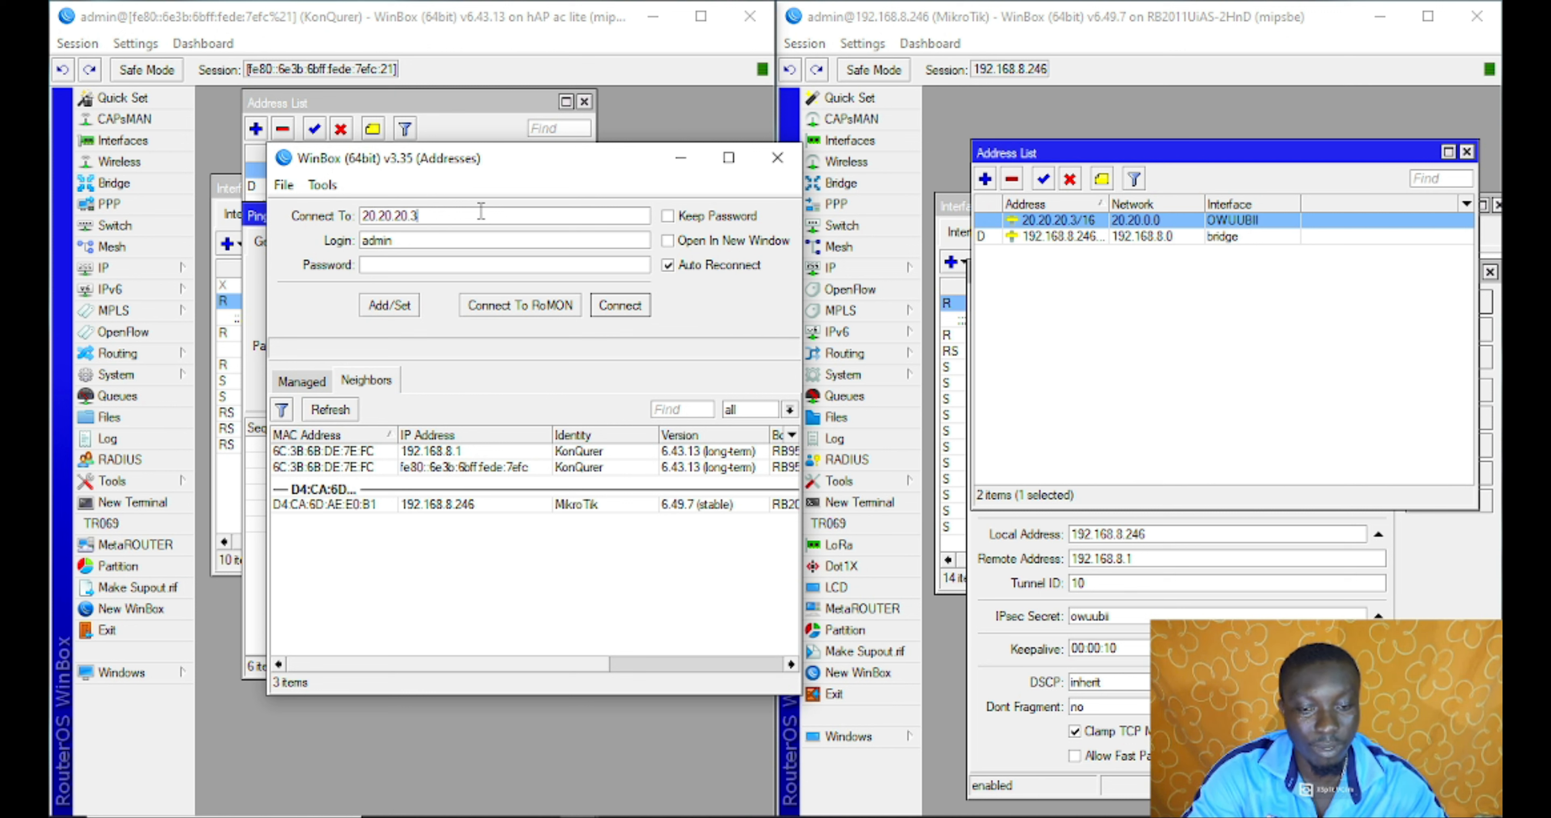
{"action": "key", "text": "Return"}
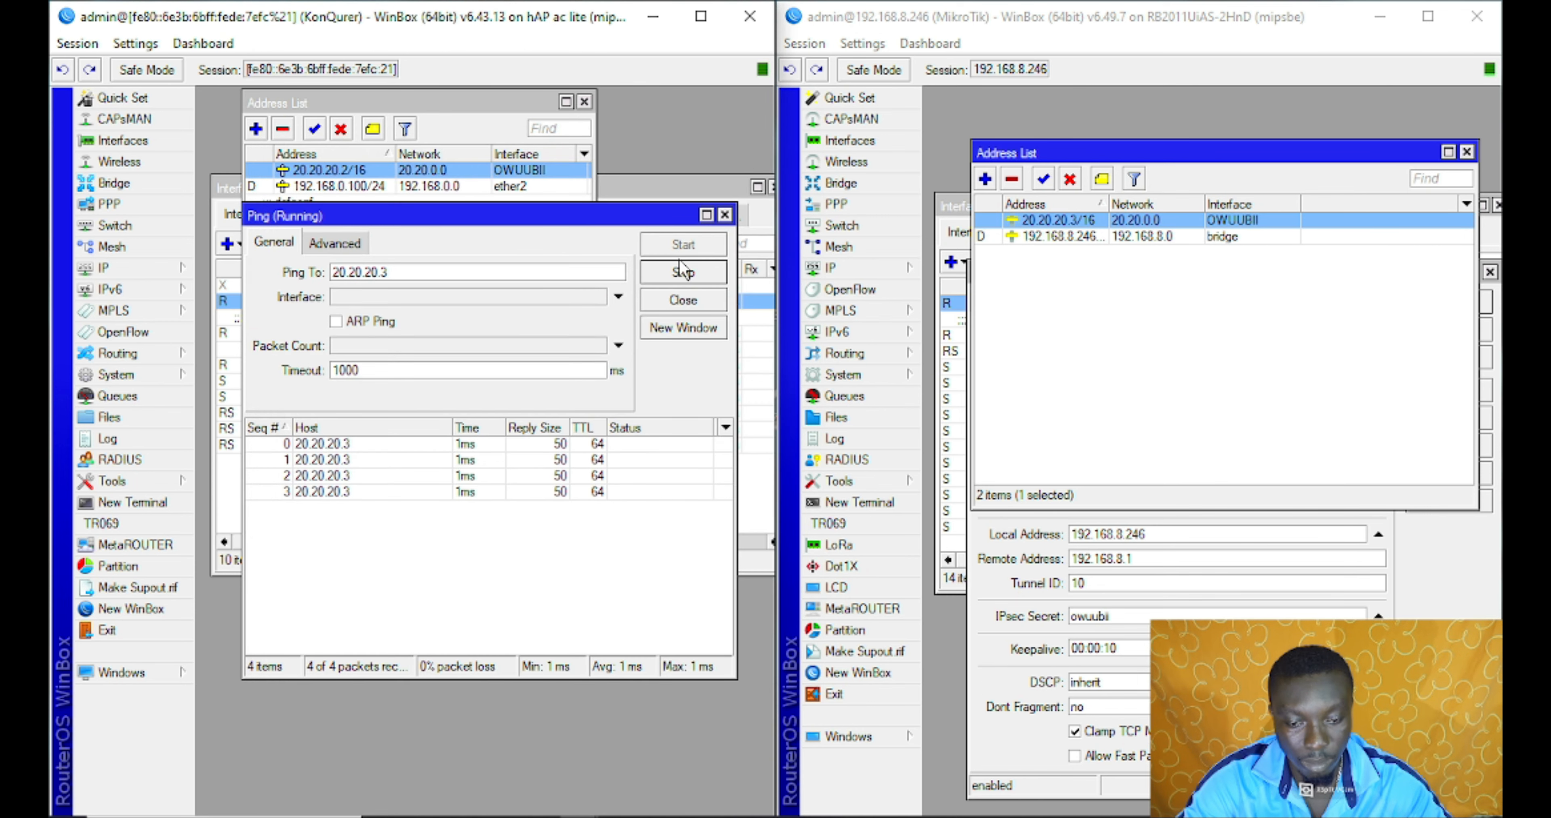
{"action": "left_click", "coordinate": [681, 281]}
{"action": "left_click", "coordinate": [676, 309]}
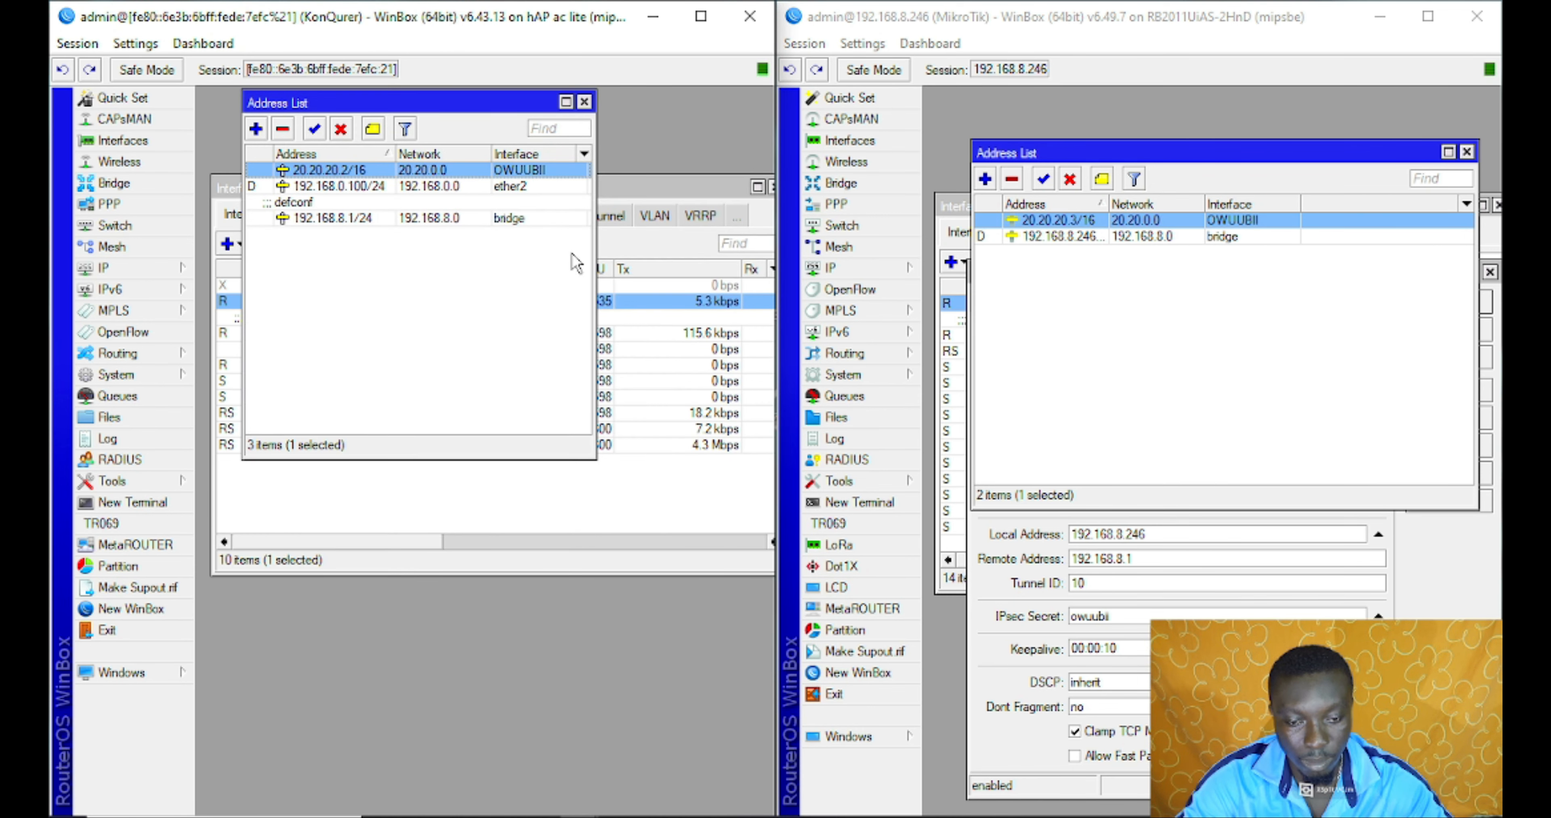
Ping 20.20.20.2 from the second router until replies arrive, then stop and close Ping
{"action": "left_click", "coordinate": [521, 275]}
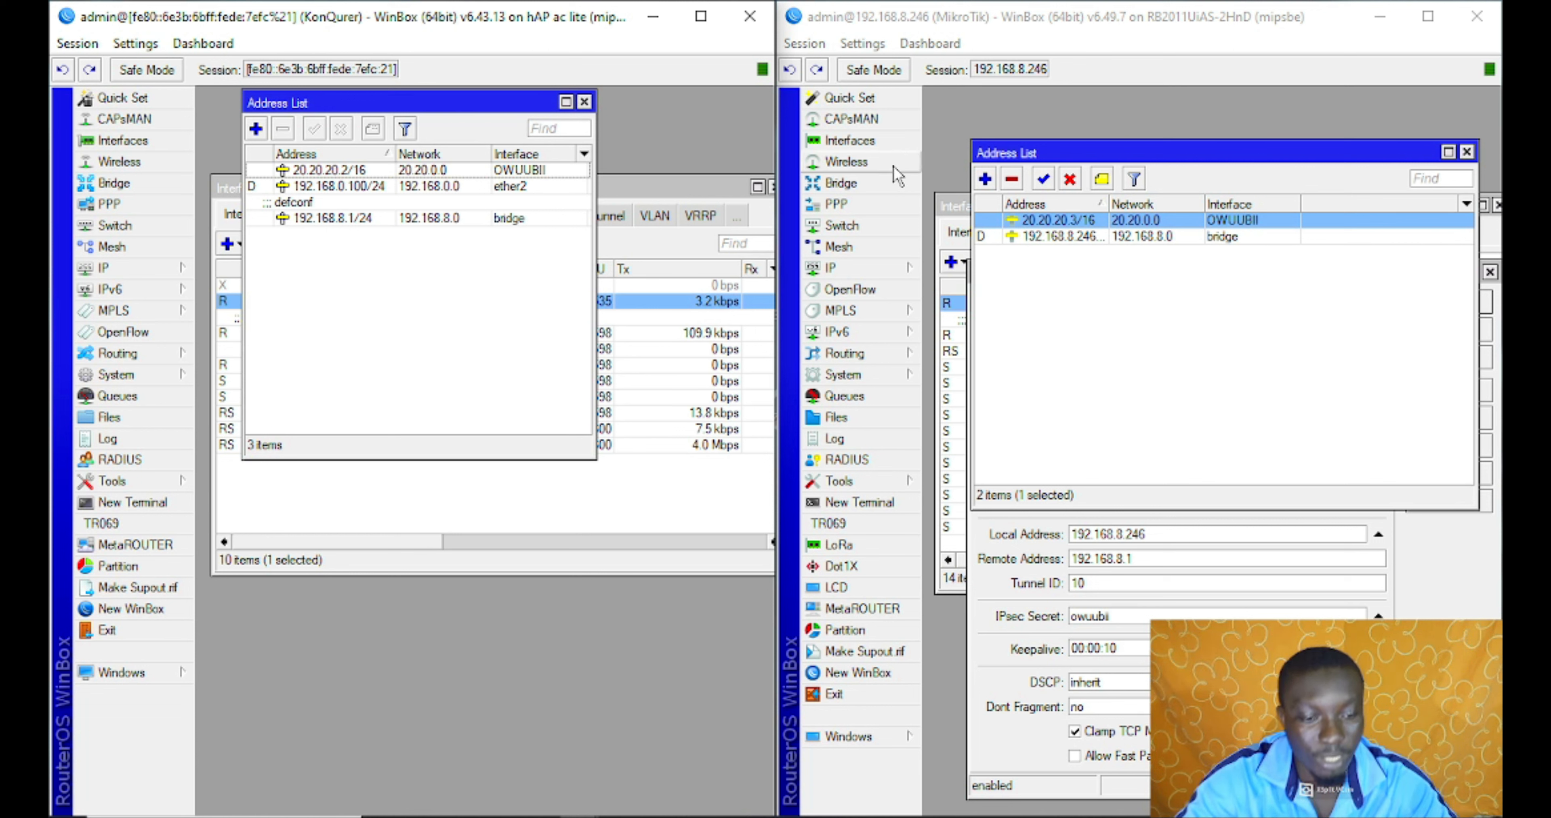
{"action": "left_click", "coordinate": [871, 270]}
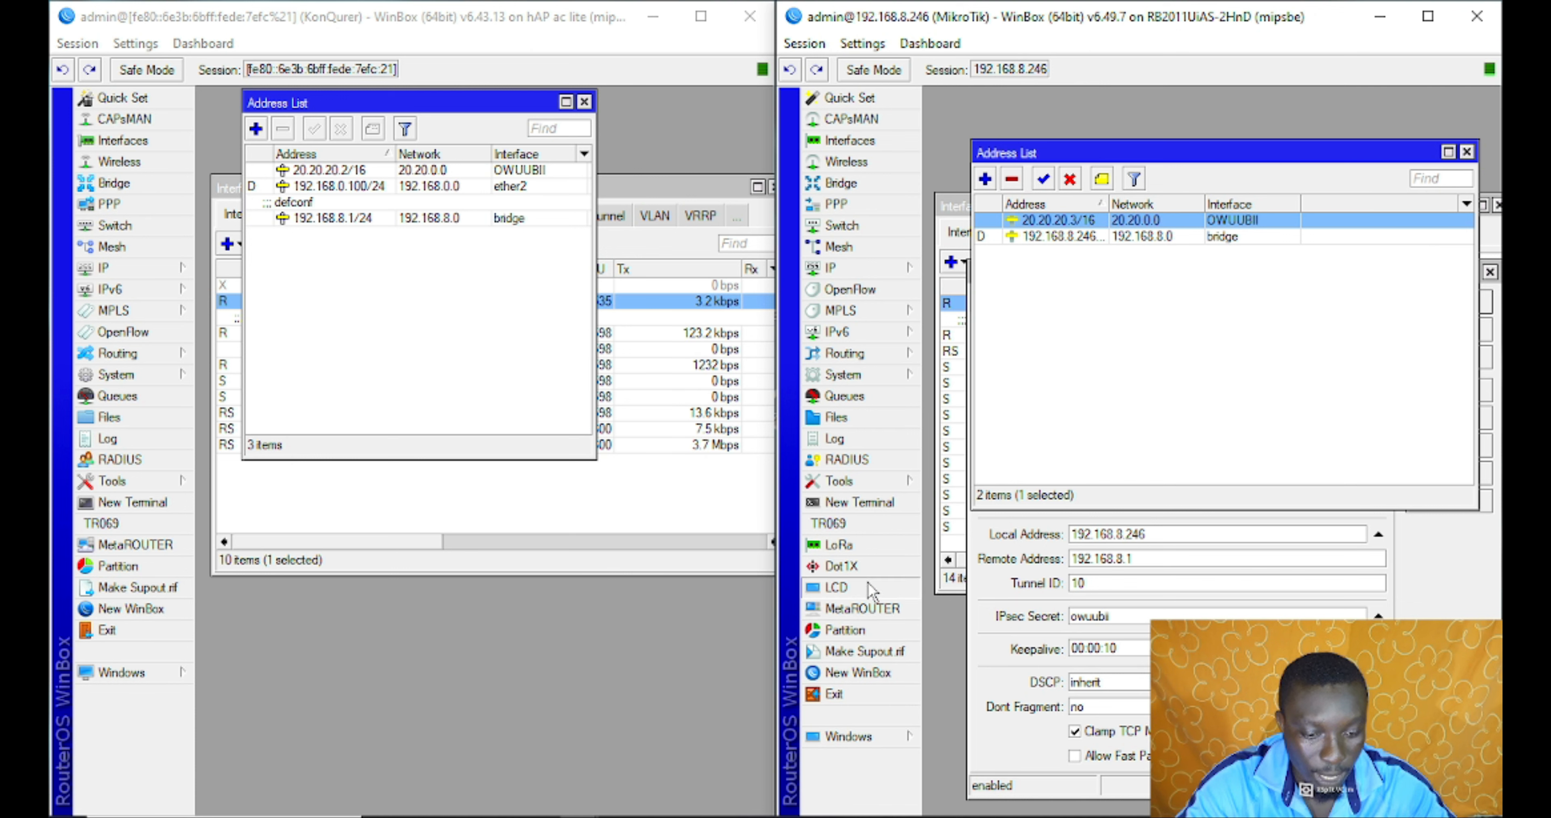
{"action": "left_click", "coordinate": [861, 481]}
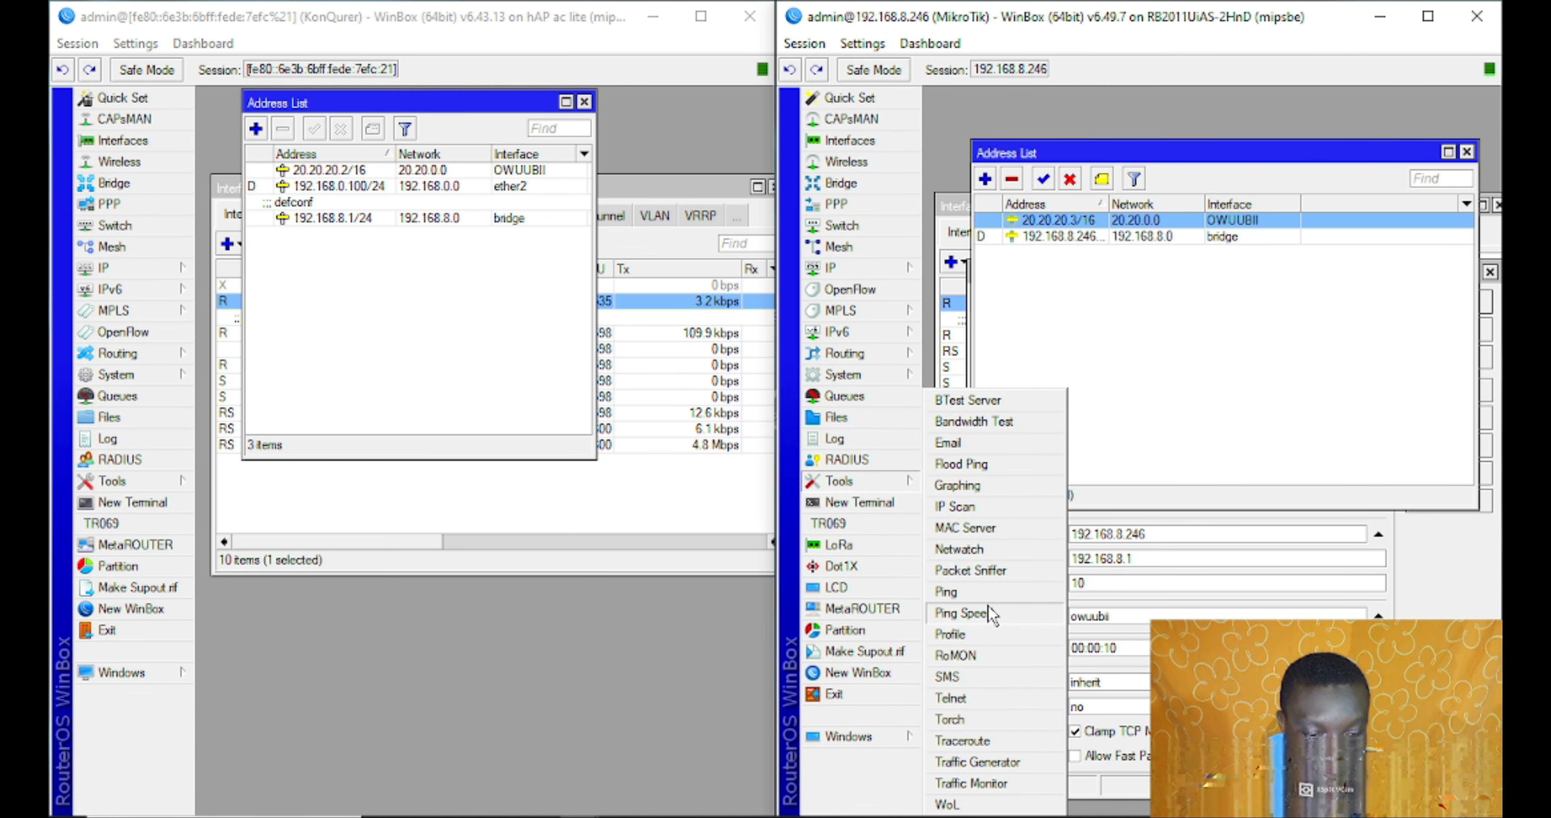
{"action": "left_click", "coordinate": [993, 593]}
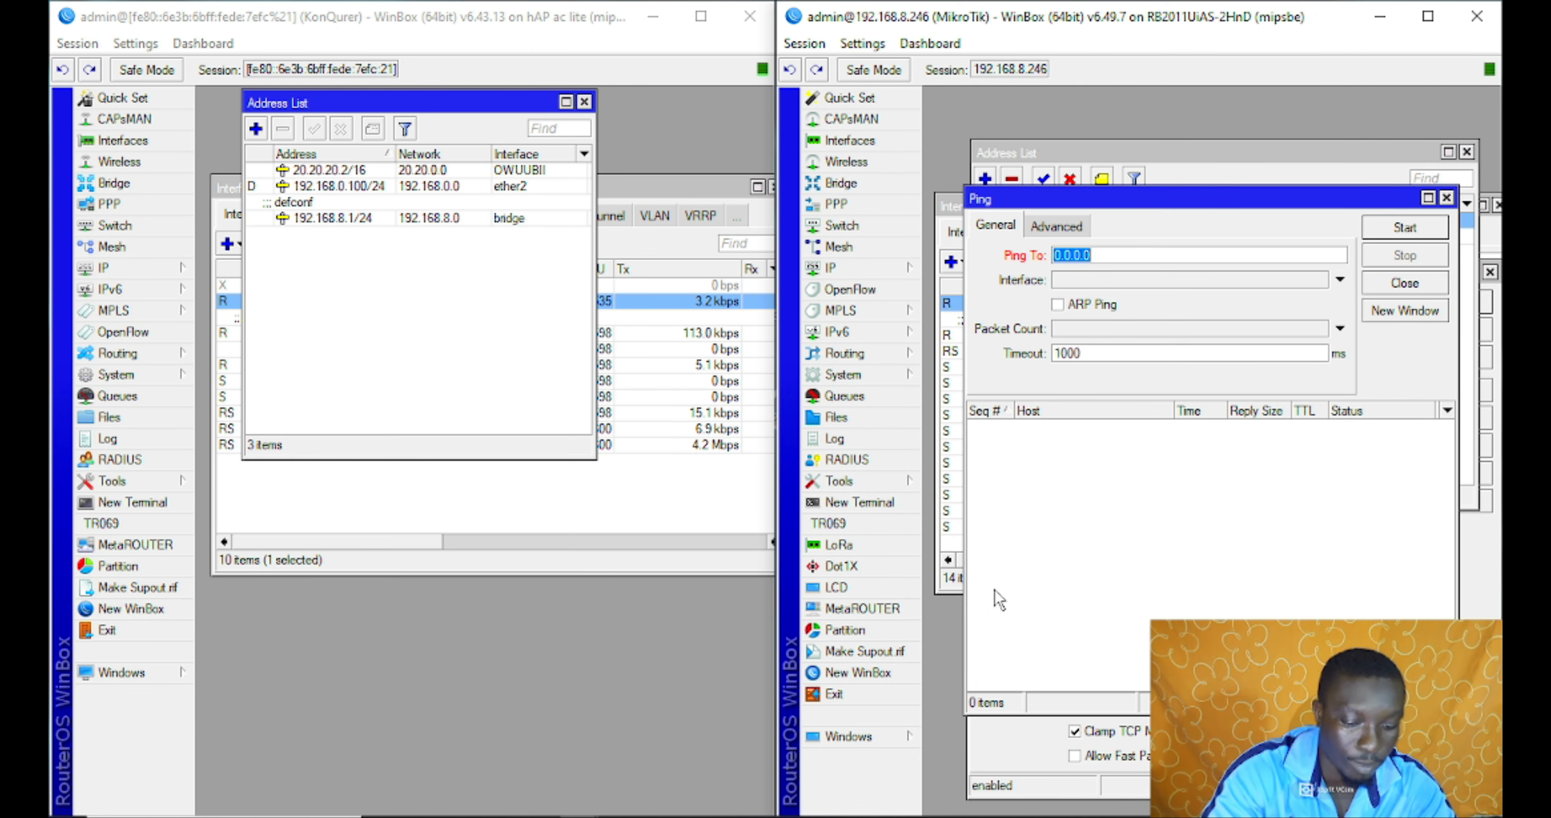
{"action": "type", "text": "20.20.20.2"}
{"action": "key", "text": "Return"}
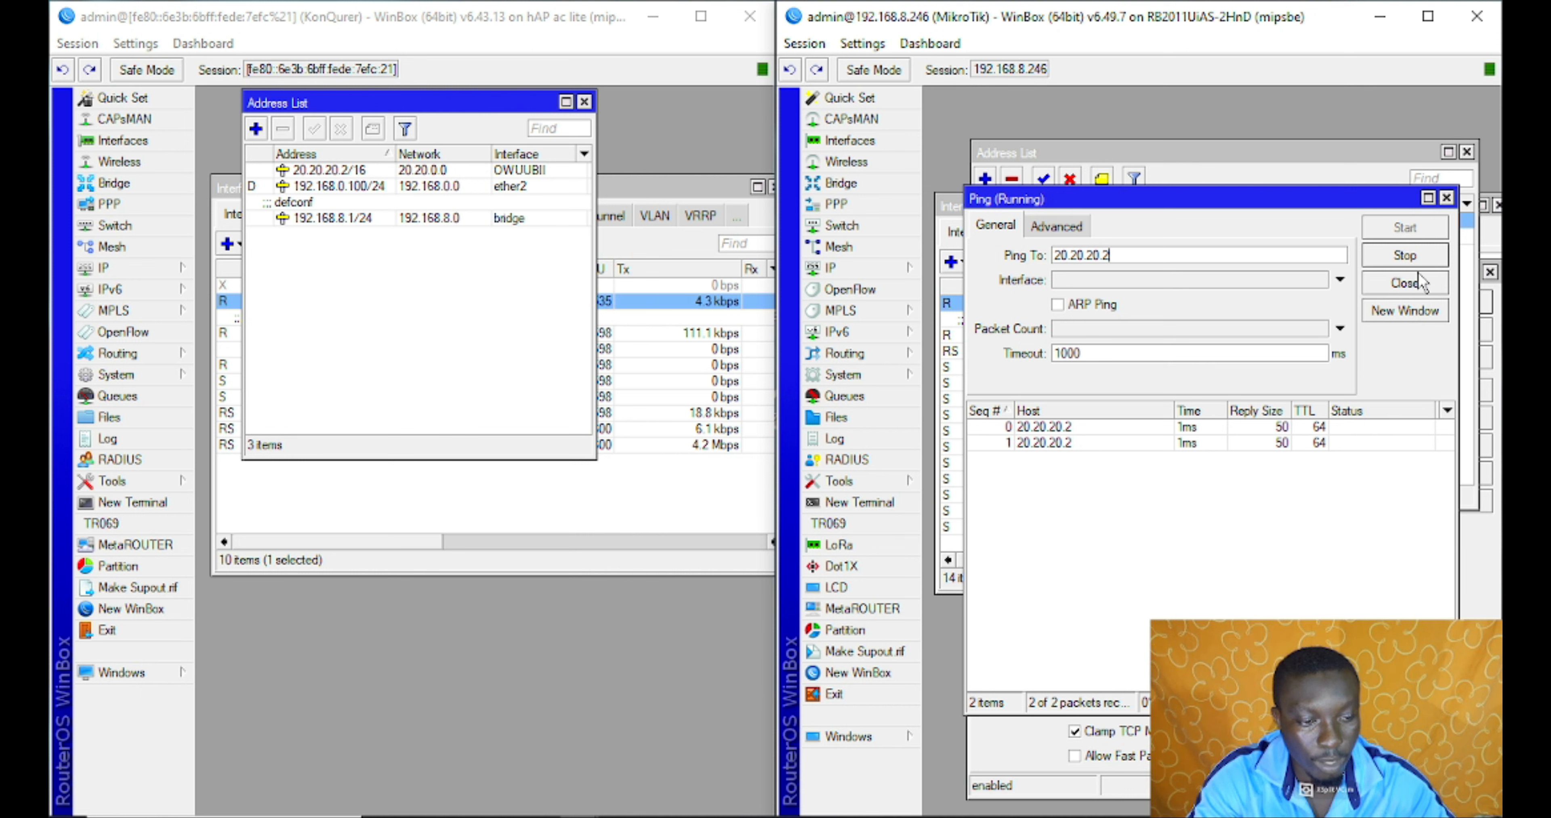
{"action": "left_click", "coordinate": [1406, 255]}
{"action": "left_click", "coordinate": [1403, 283]}
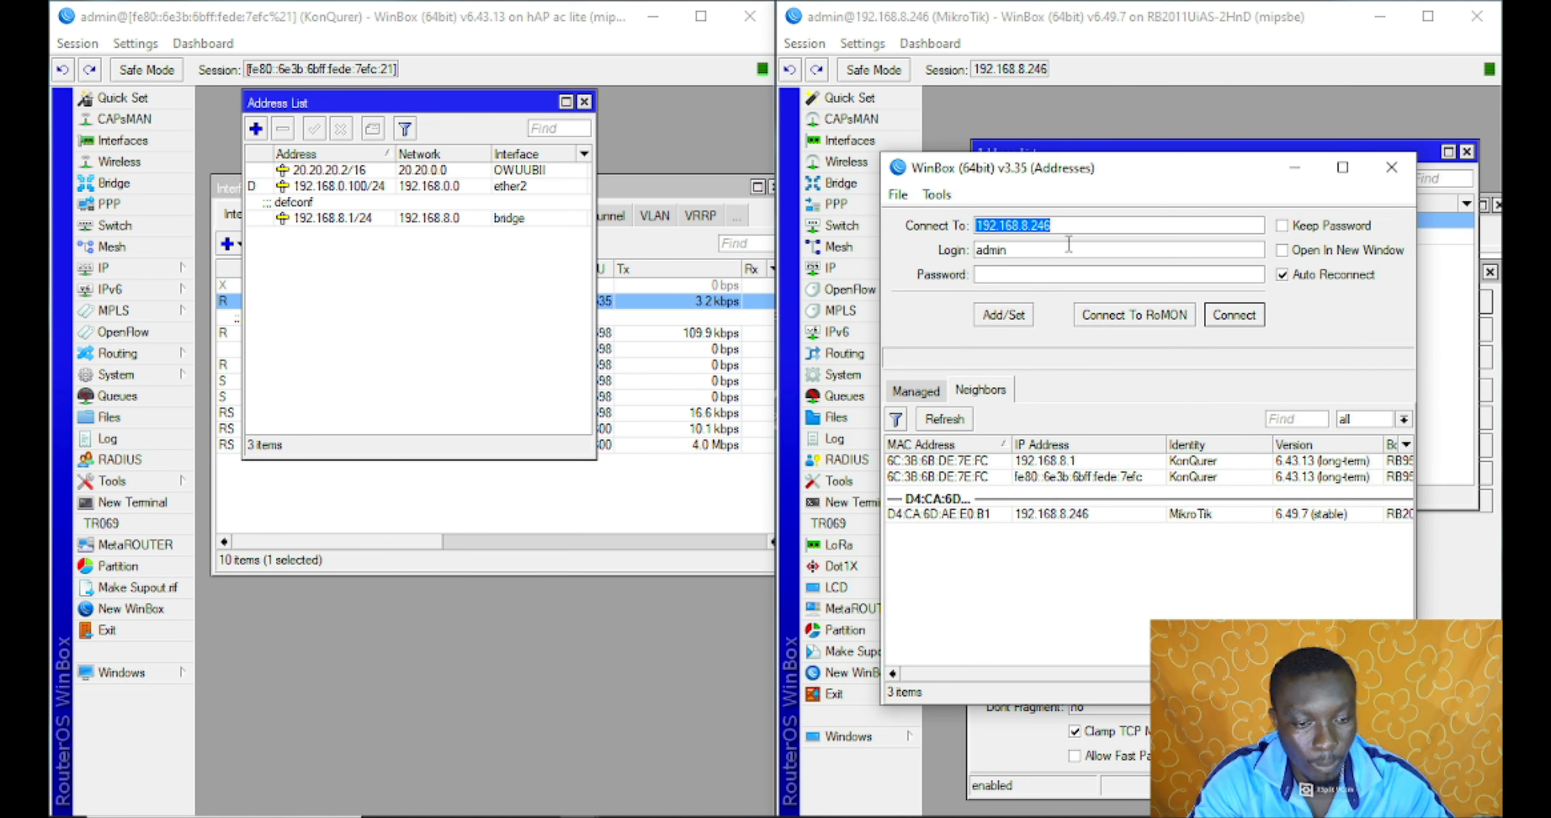
Connect to 20.20.20.2 with the router's login name and password, then move the session window aside
{"action": "type", "text": "20.20.20.2"}
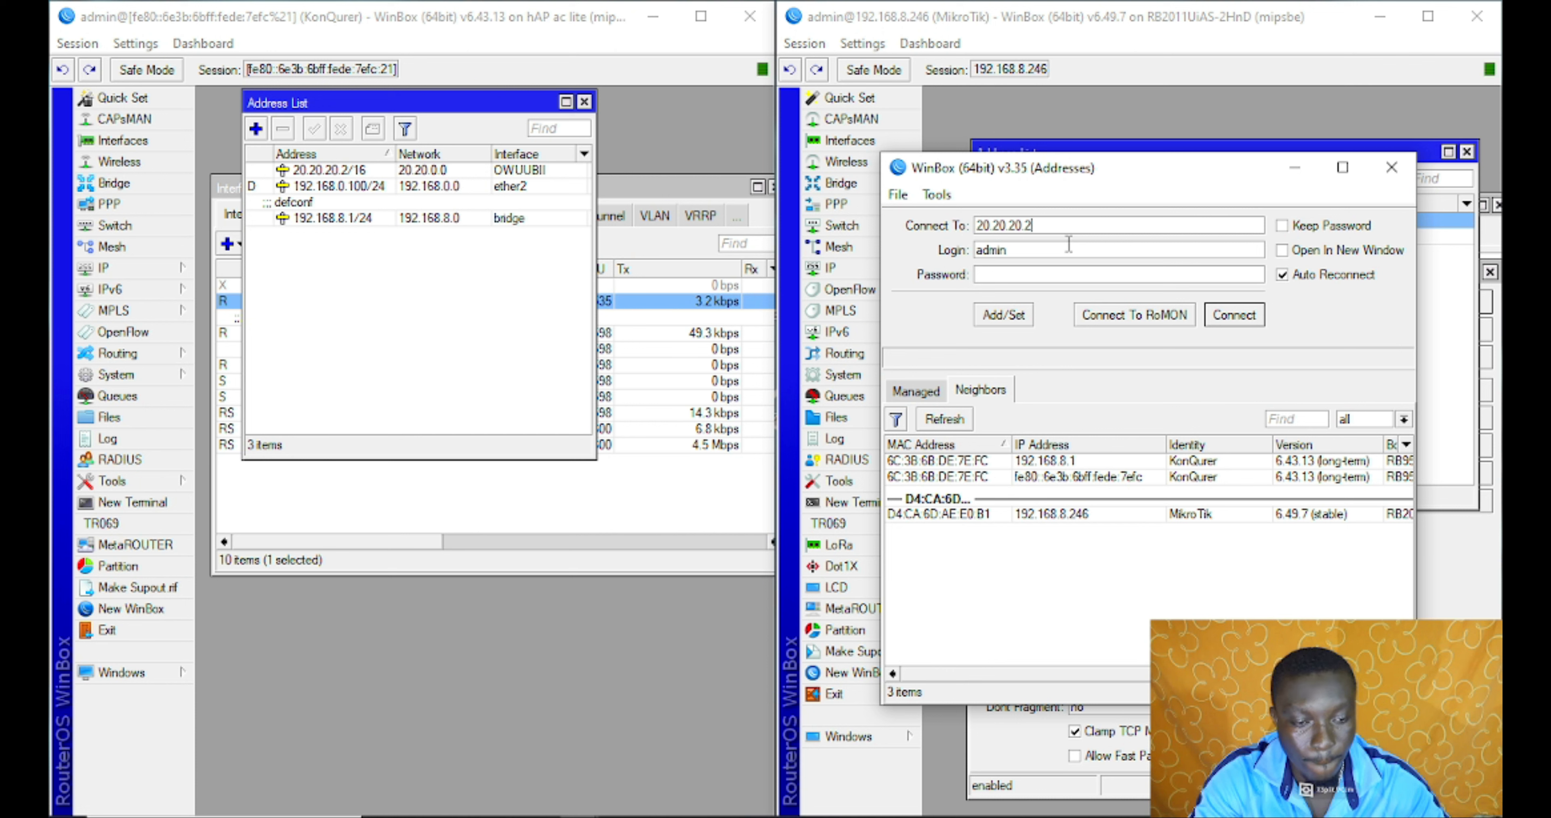
{"action": "key", "text": "Return"}
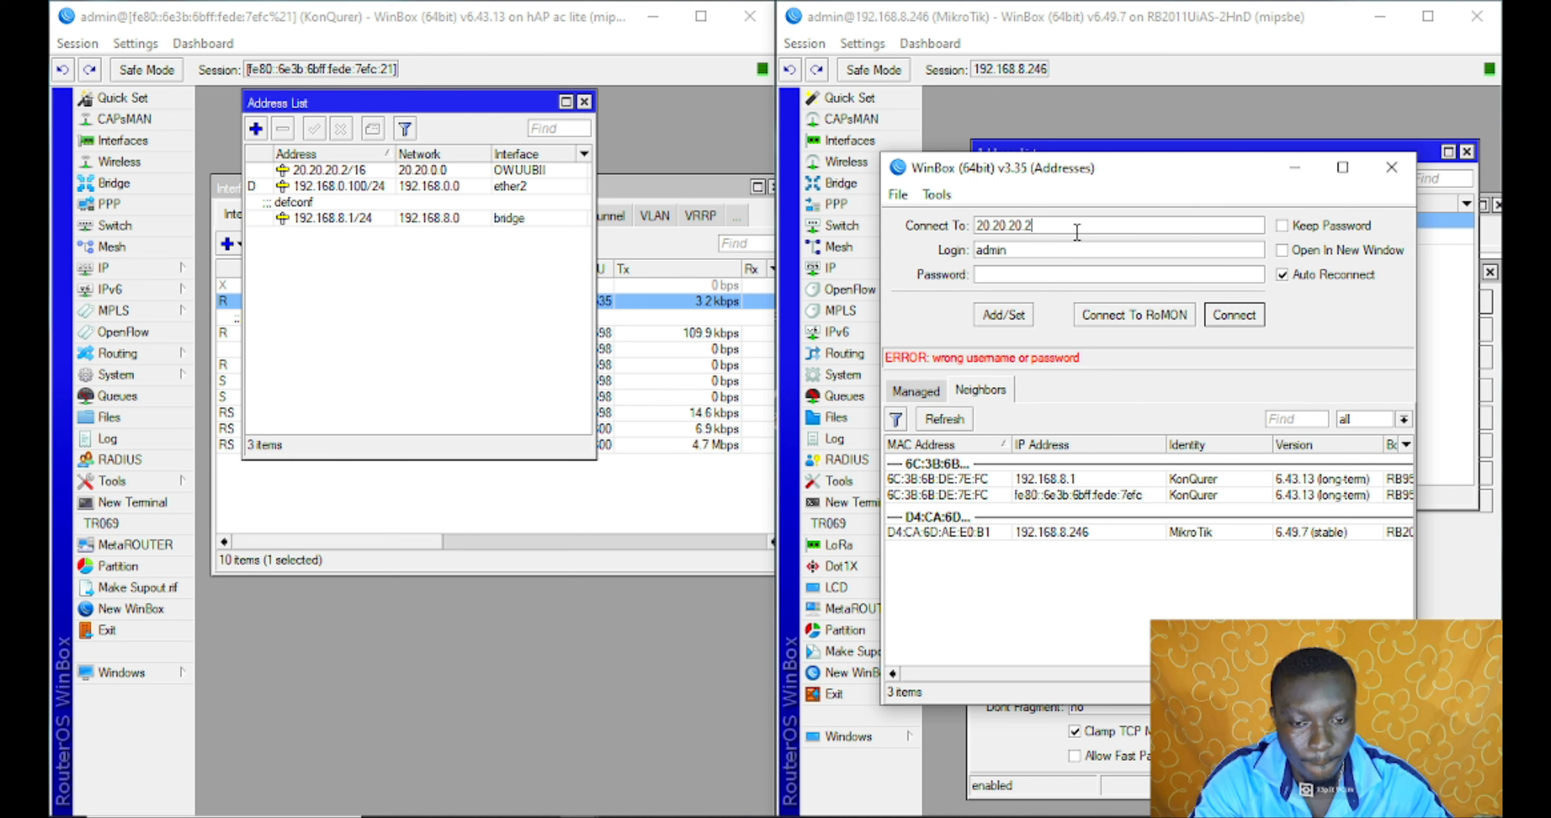
{"action": "left_click_drag", "start_coordinate": [429, 112], "coordinate": [493, 151]}
{"action": "left_click_drag", "start_coordinate": [1045, 249], "coordinate": [938, 260]}
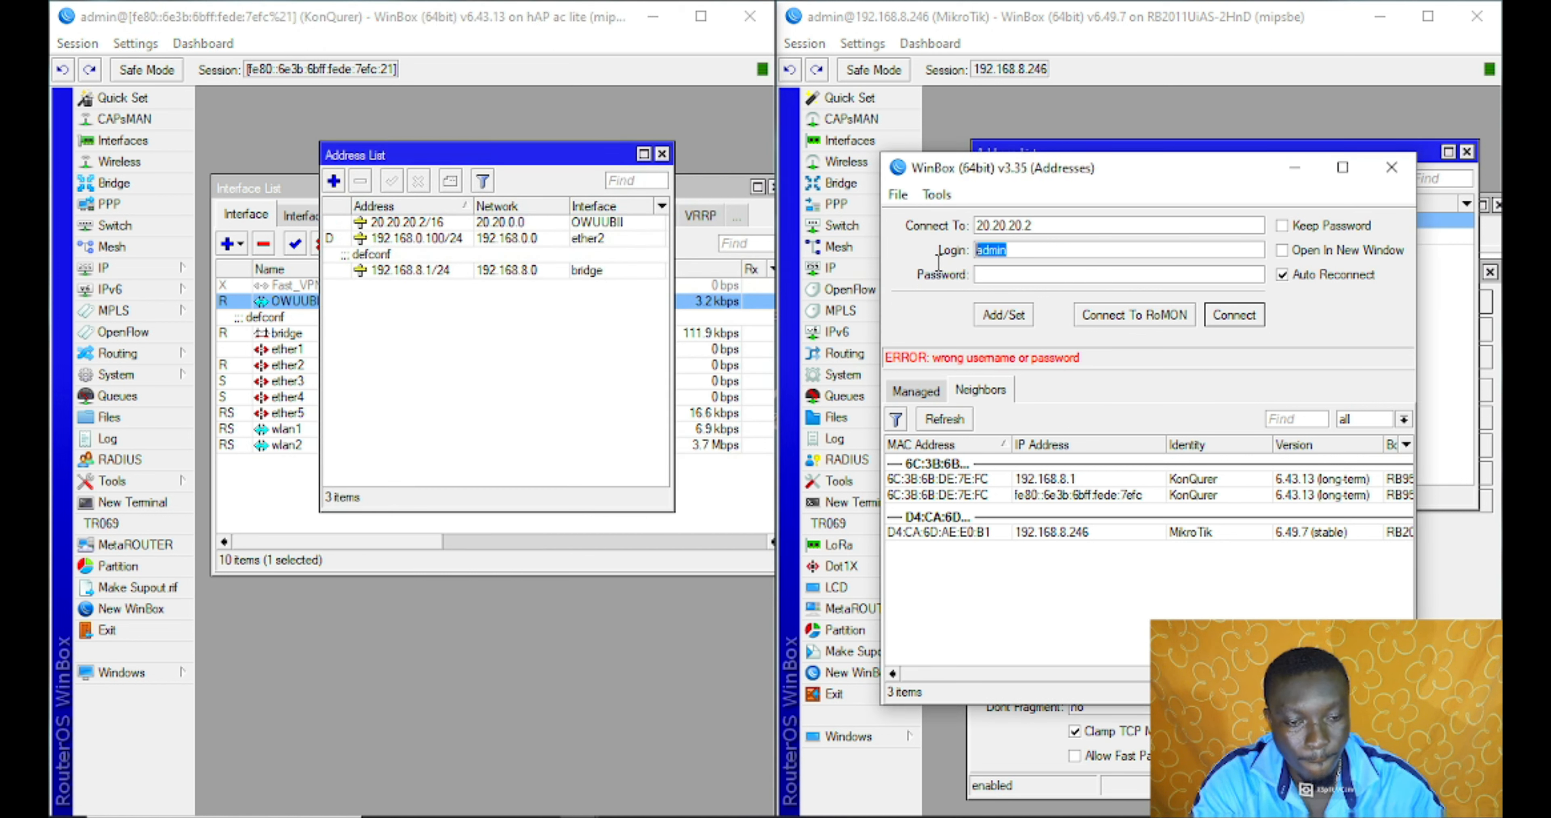
{"action": "left_click", "coordinate": [991, 274]}
{"action": "type", "text": "a*******"}
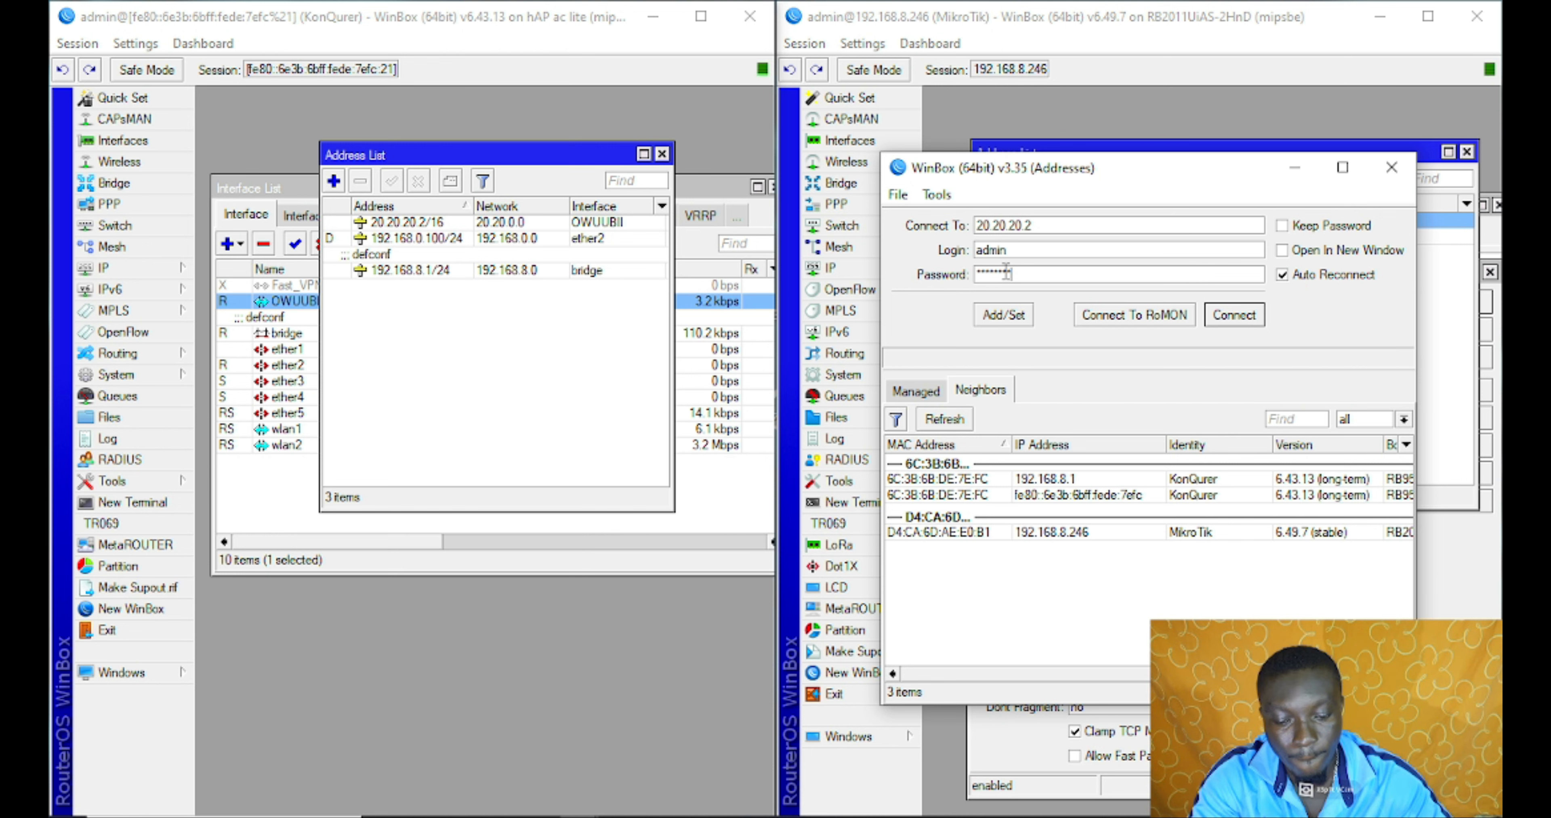
{"action": "key", "text": "Return"}
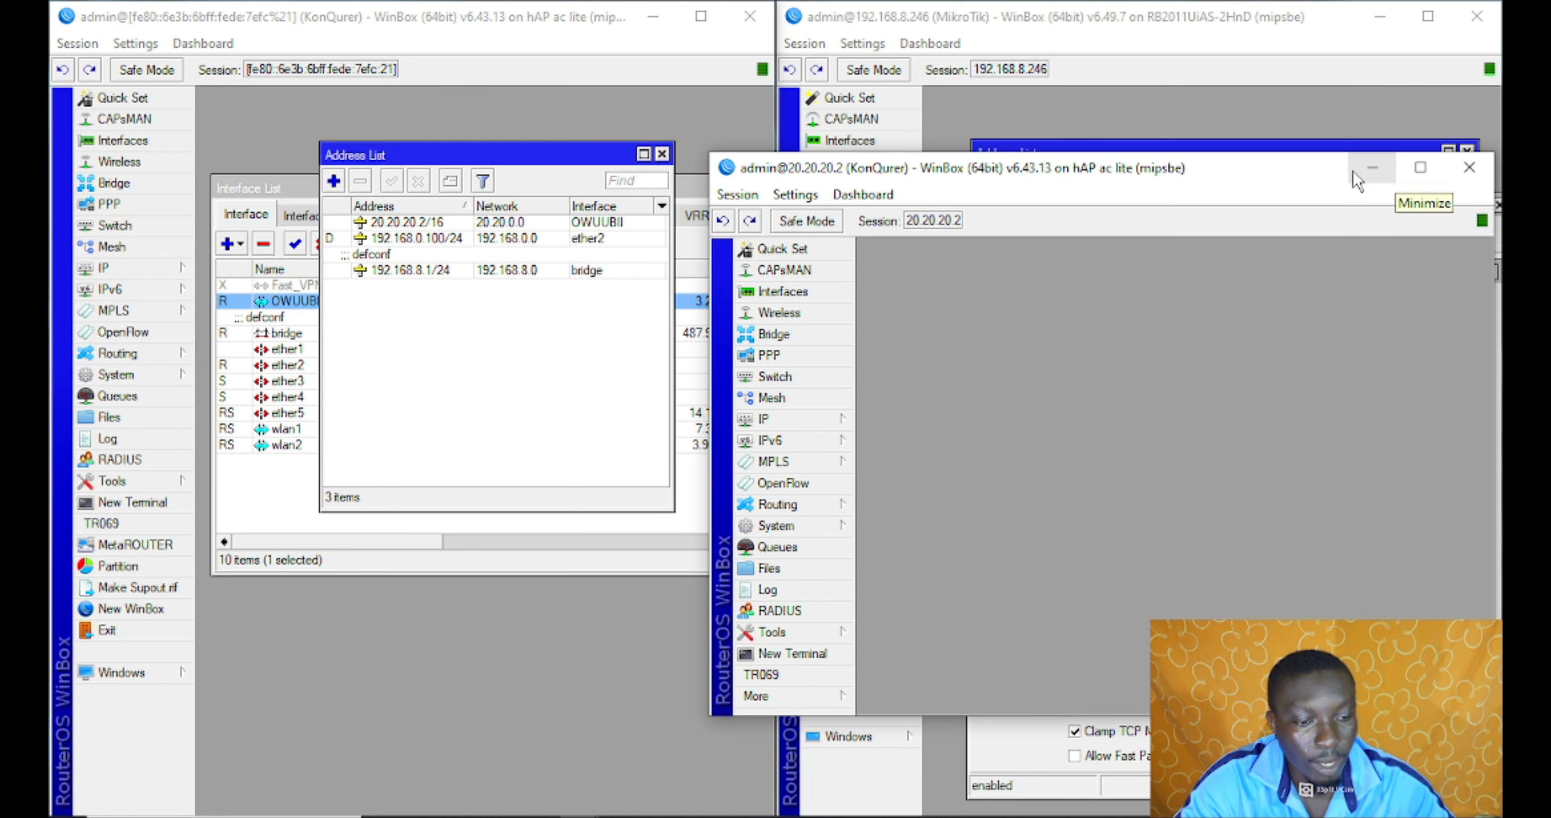
{"action": "left_click_drag", "start_coordinate": [1293, 177], "coordinate": [1040, 143]}
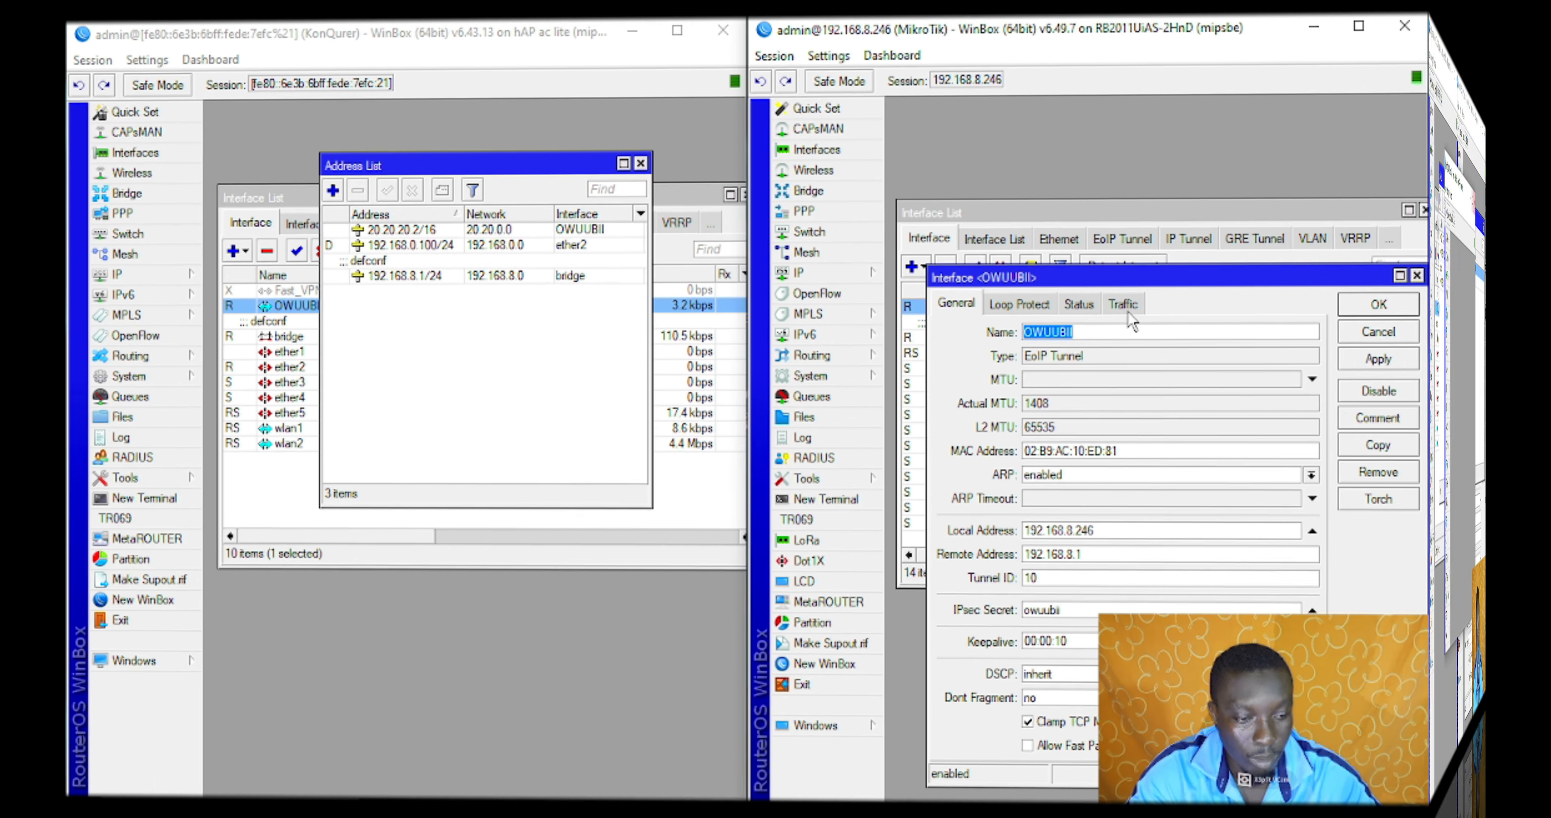
Open the KonQurer router's OWUUBII interface on its Traffic tab (about 3.2 kbps) beside the other router's General tab
{"action": "left_click", "coordinate": [848, 320]}
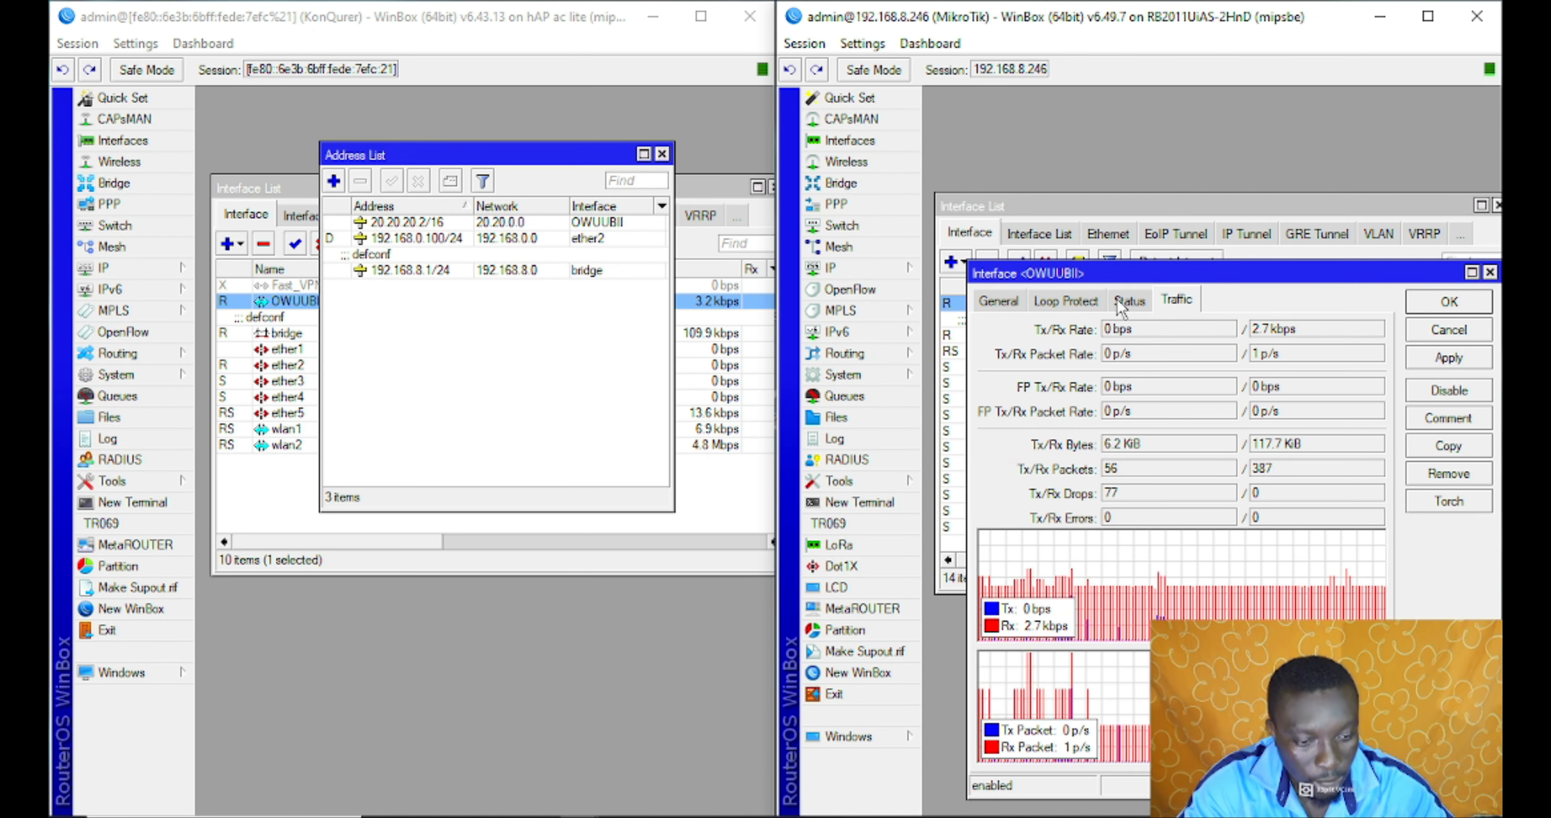
{"action": "left_click", "coordinate": [662, 153]}
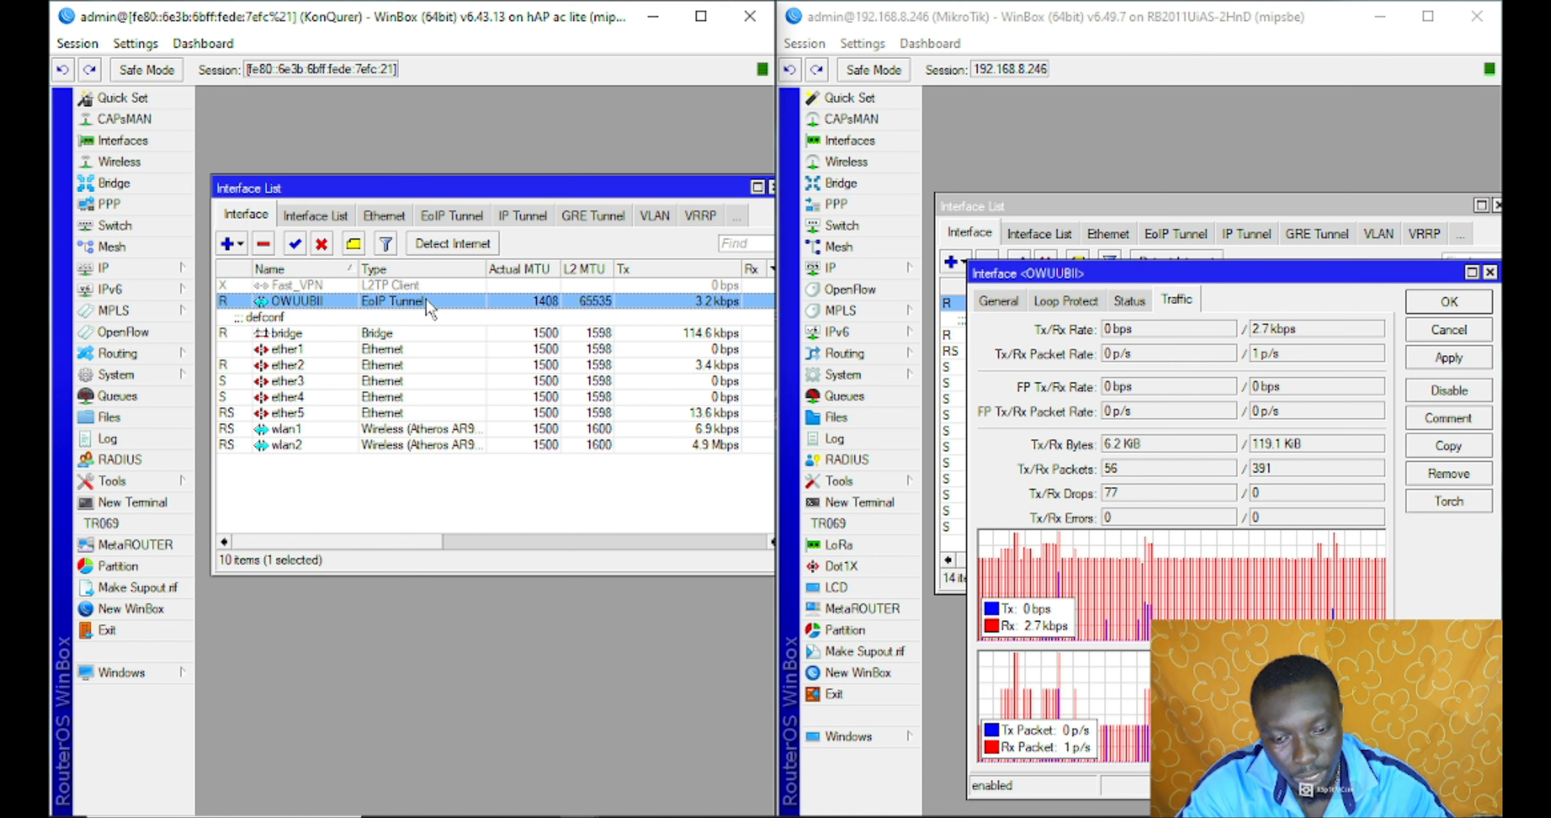
{"action": "double_click", "coordinate": [428, 301]}
{"action": "left_click", "coordinate": [442, 200]}
{"action": "left_click", "coordinate": [401, 201]}
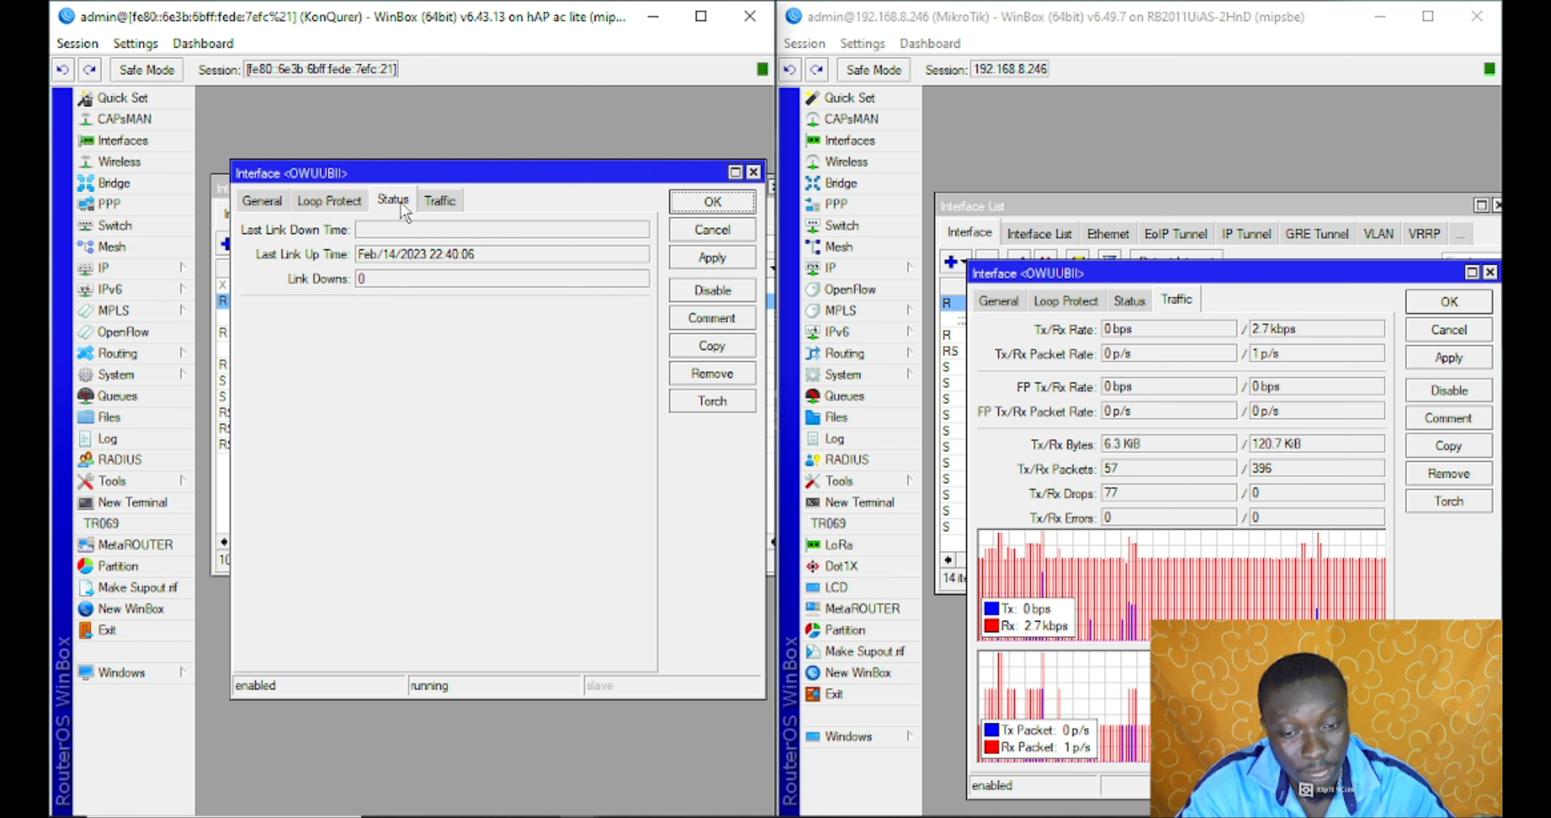
{"action": "left_click", "coordinate": [442, 202]}
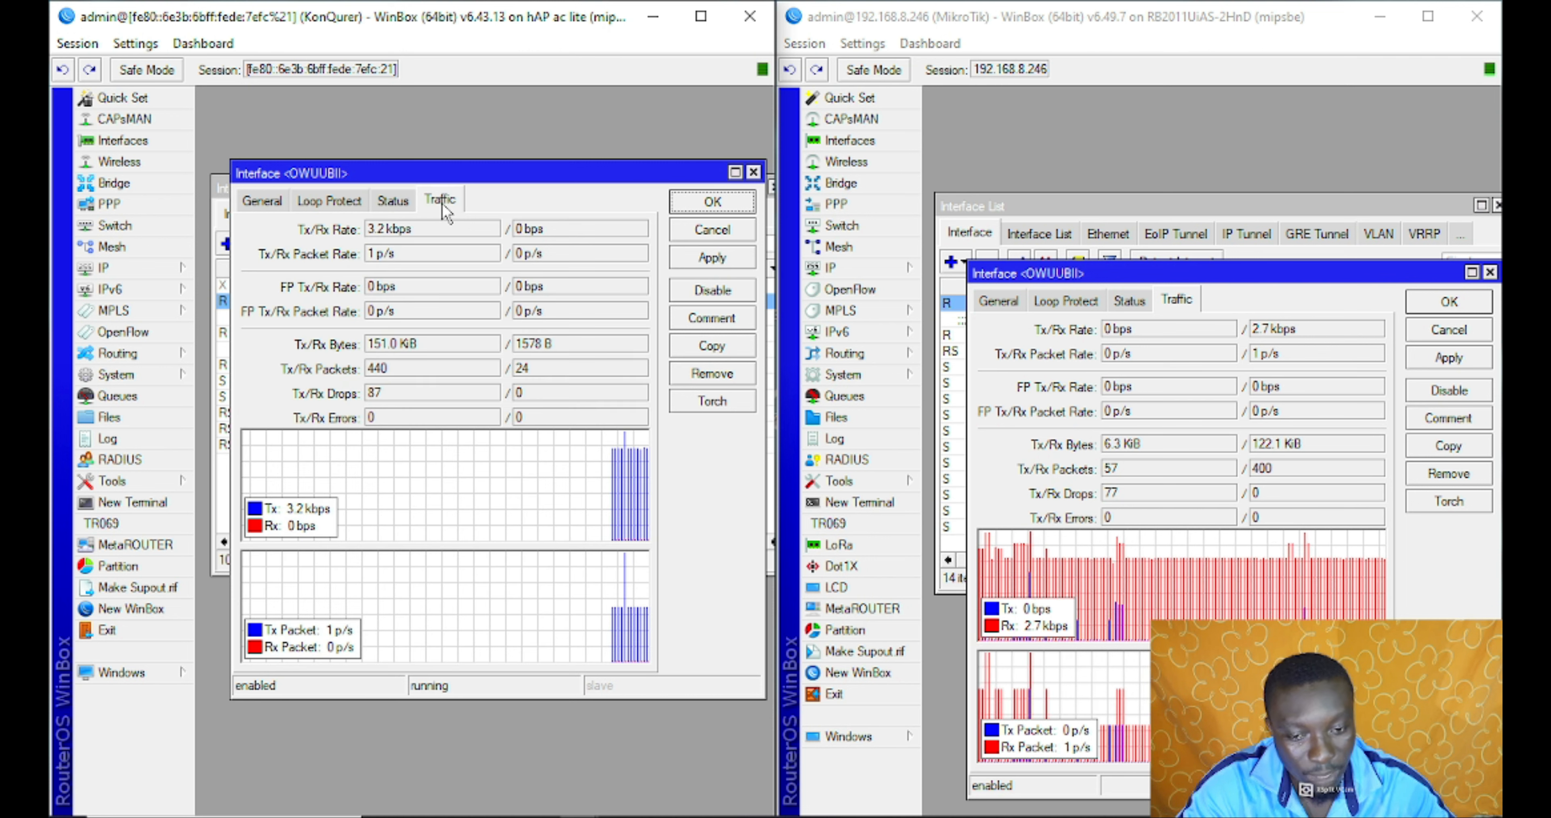
{"action": "left_click", "coordinate": [346, 204]}
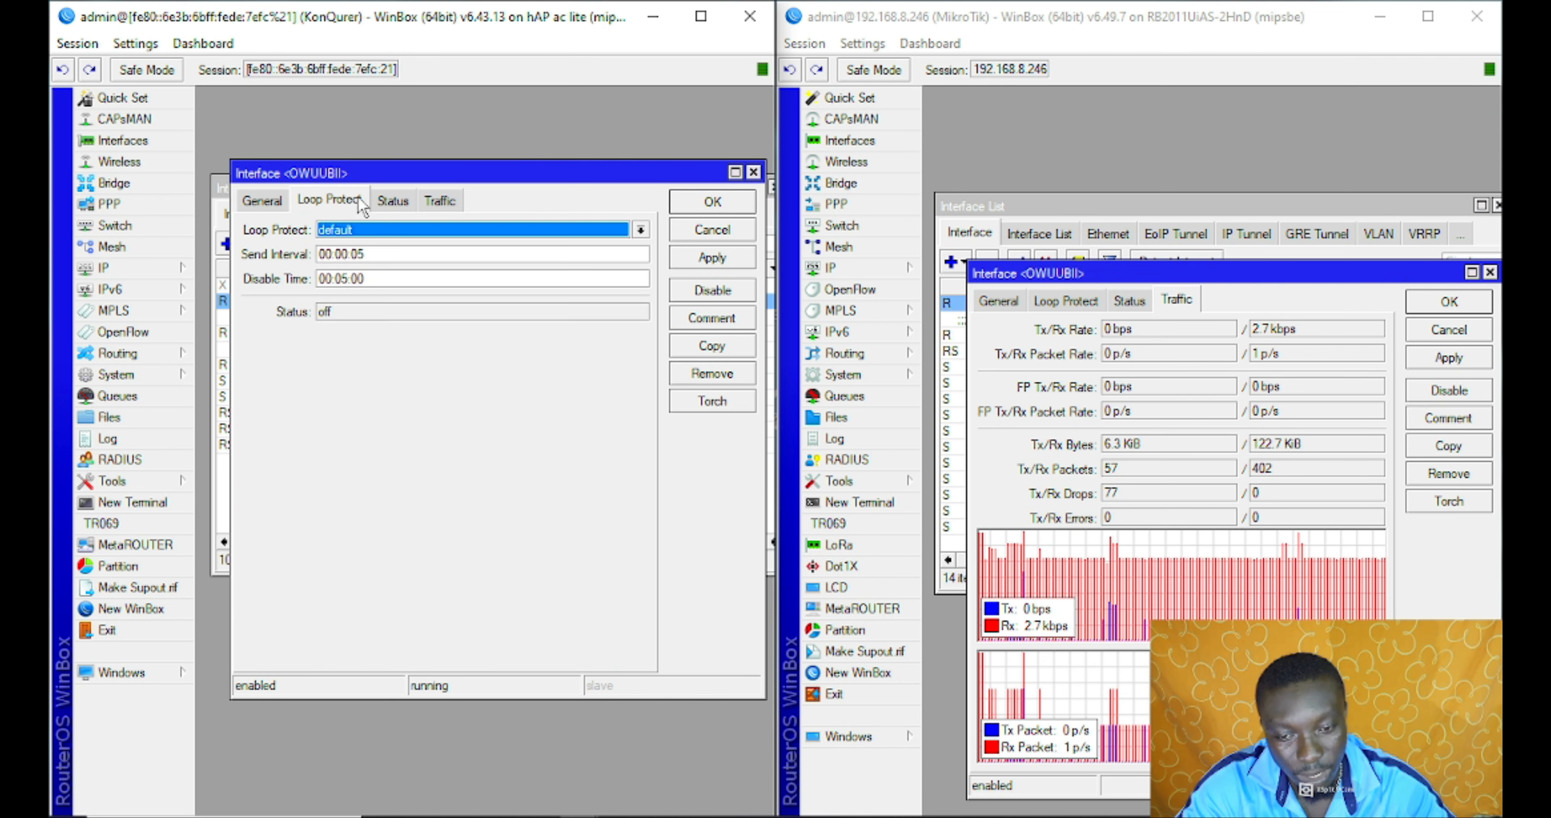
{"action": "left_click", "coordinate": [272, 201]}
{"action": "left_click", "coordinate": [393, 202]}
{"action": "left_click", "coordinate": [440, 201]}
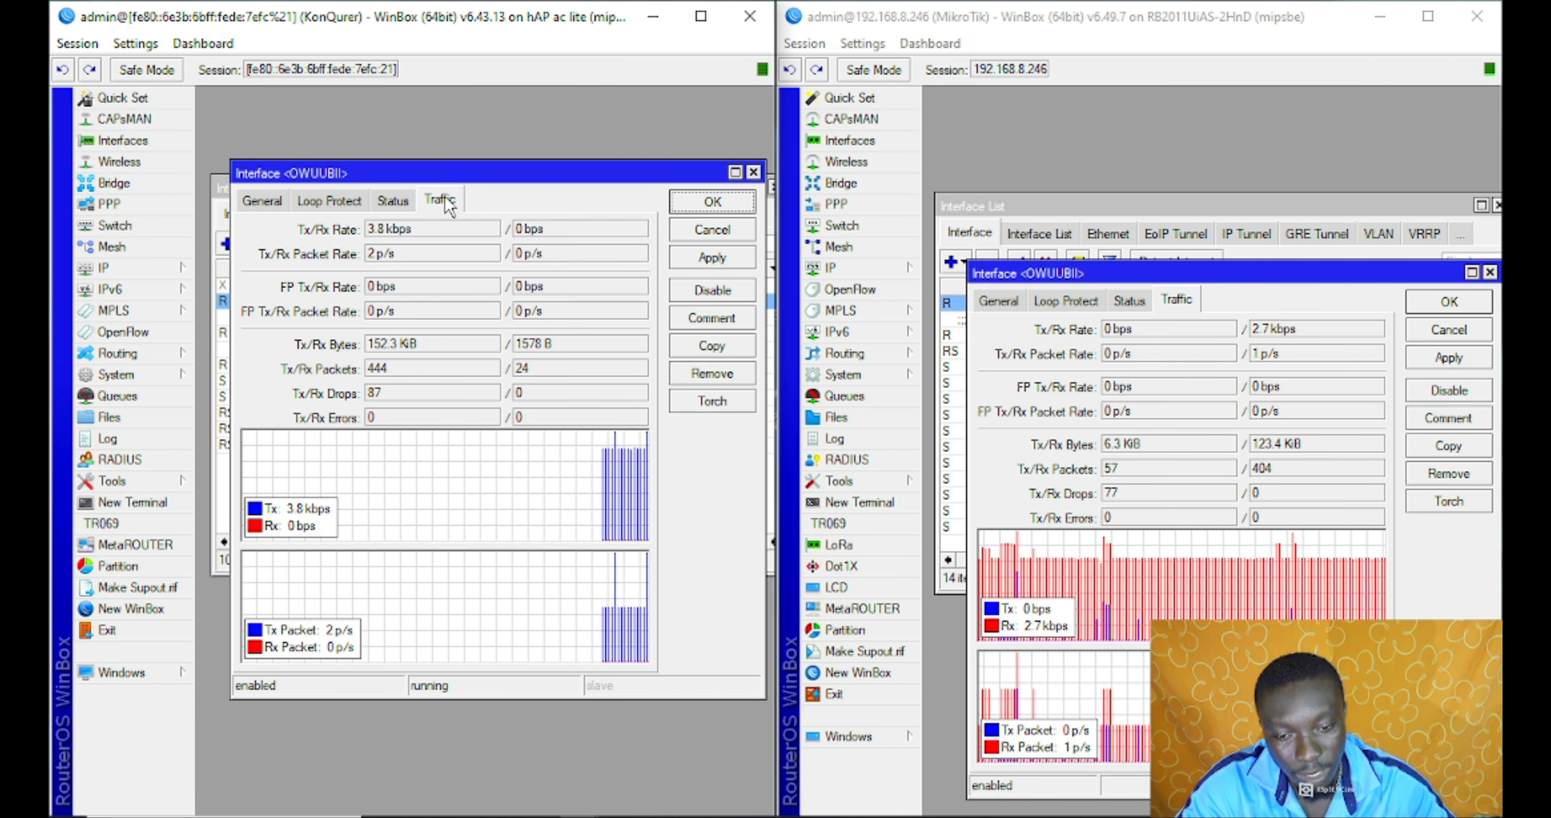
{"action": "left_click_drag", "start_coordinate": [567, 171], "coordinate": [565, 225]}
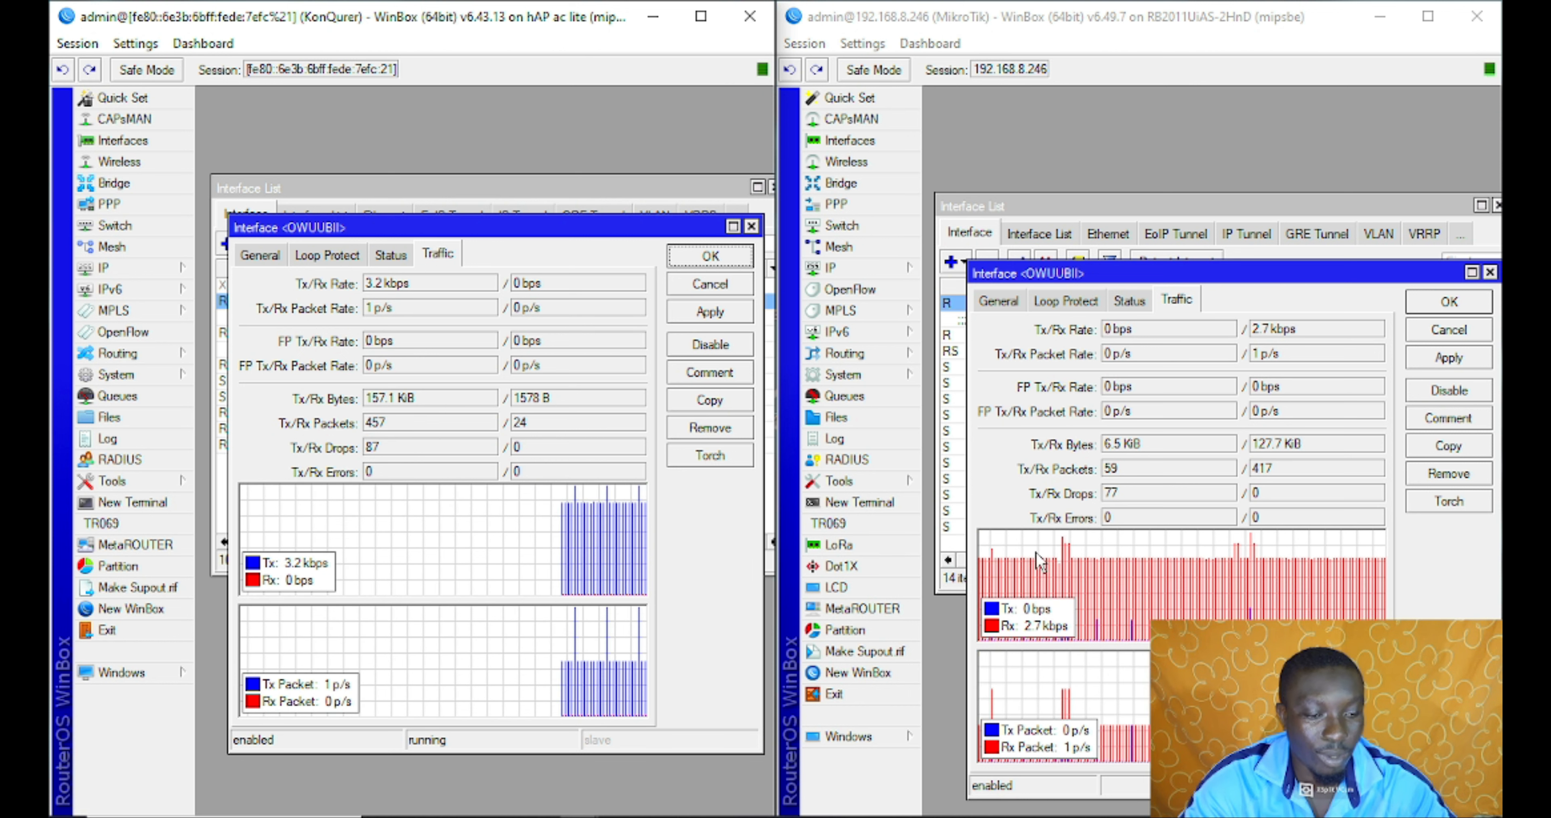
{"action": "left_click", "coordinate": [1012, 306]}
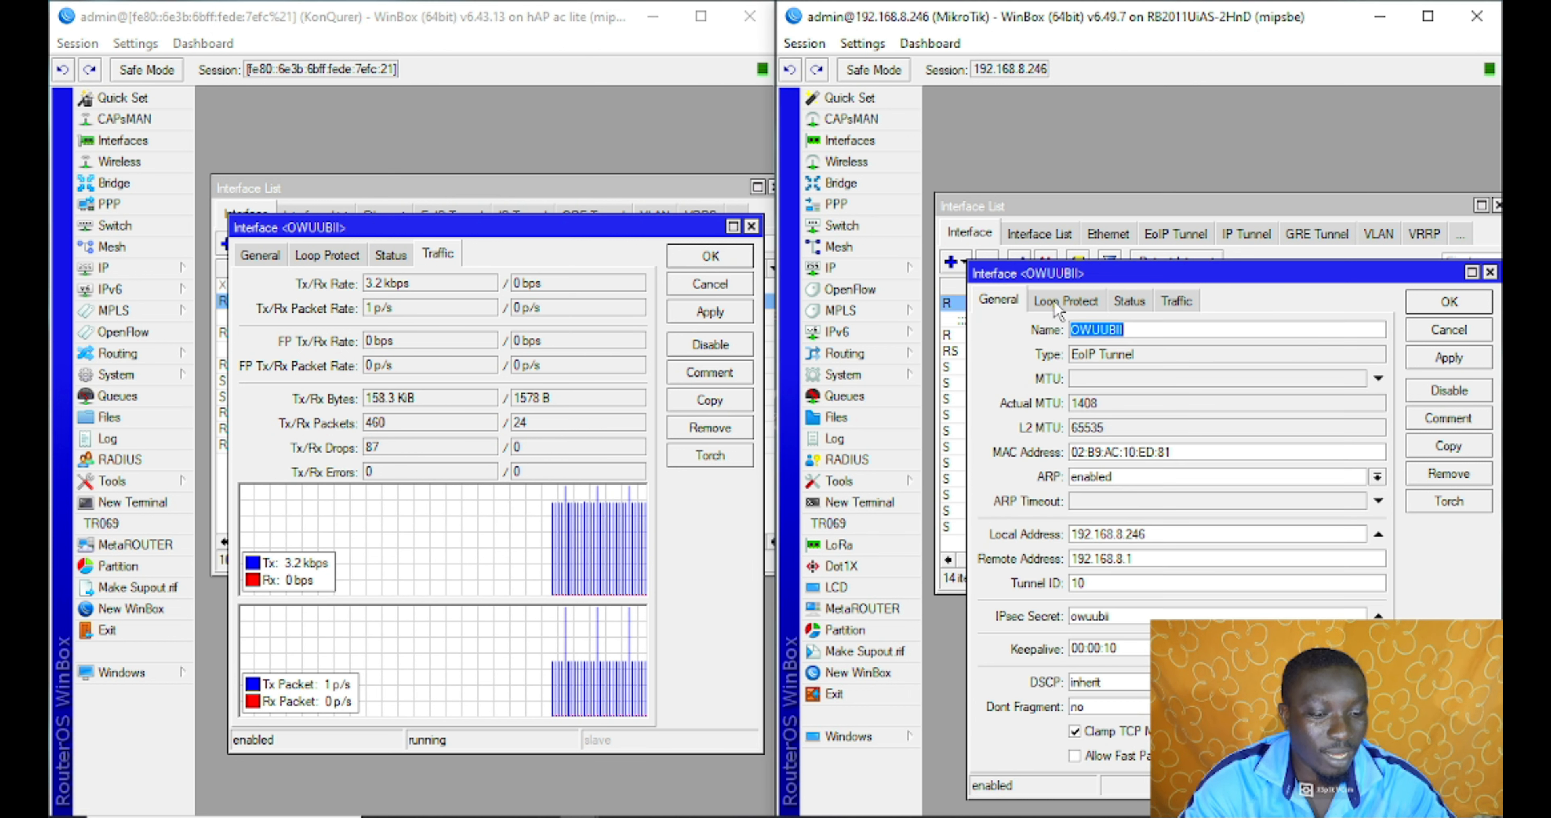